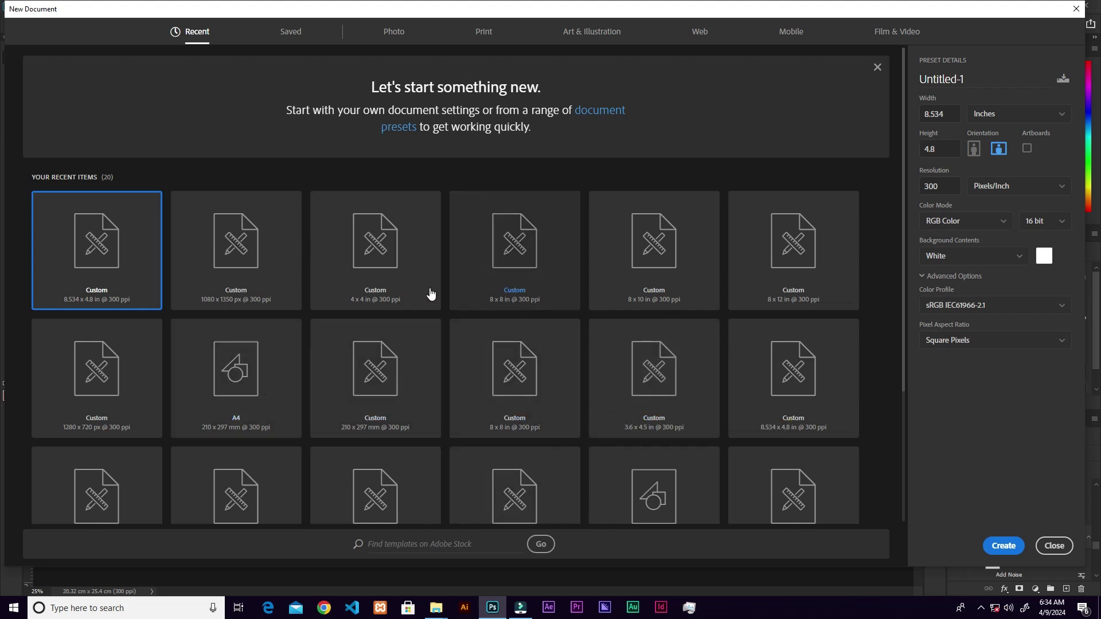
# Create a new 8 x 10 in portrait document at 300 ppi in RGB colour with a white background.
pyautogui.click(642, 292)
pyautogui.click(939, 114)
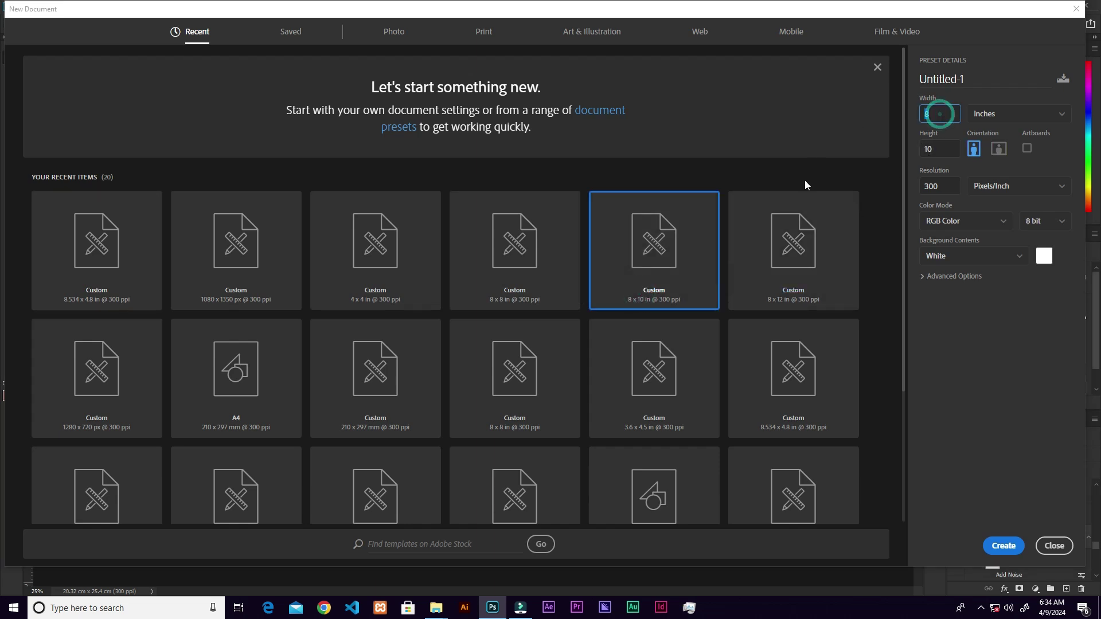
pyautogui.click(988, 550)
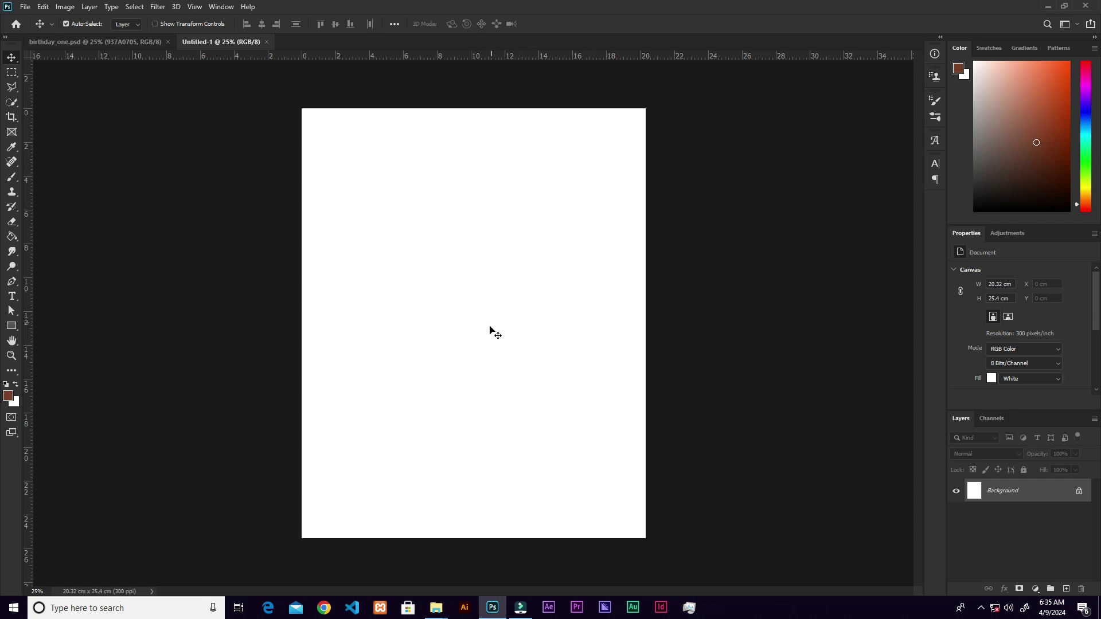
pyautogui.moveTo(436, 607)
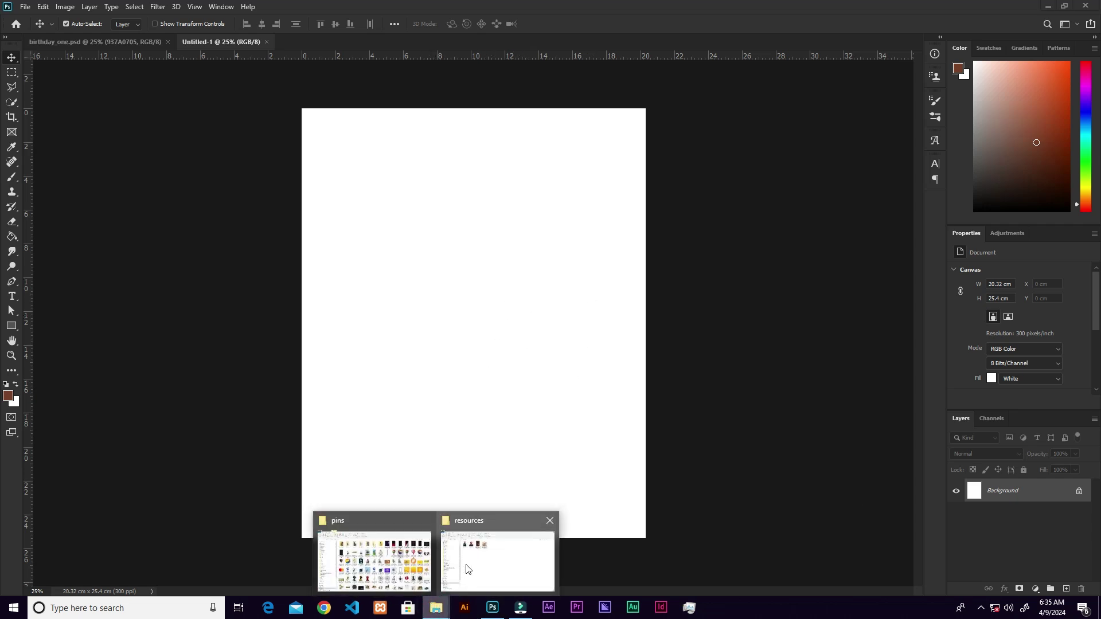
pyautogui.click(426, 521)
pyautogui.click(450, 546)
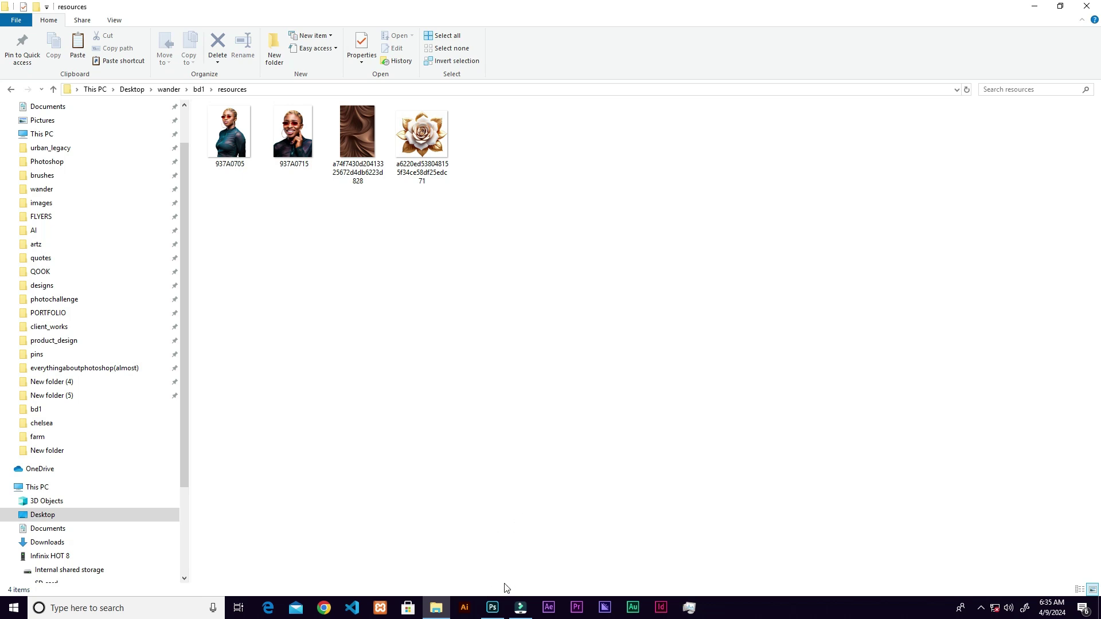
pyautogui.click(508, 553)
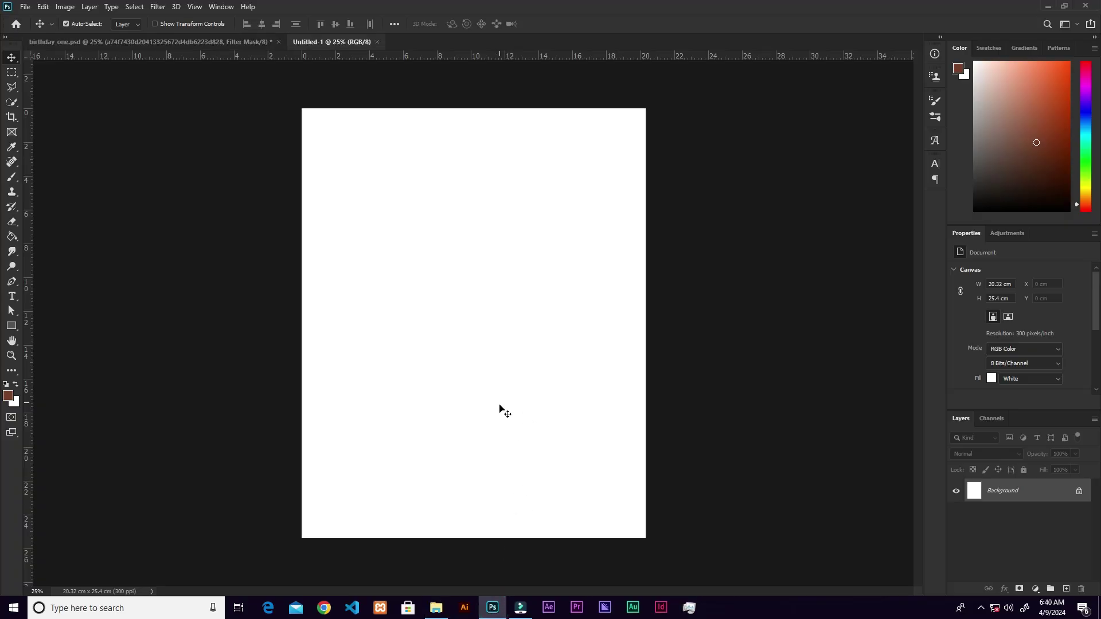
pyautogui.click(436, 607)
pyautogui.moveTo(228, 137); pyautogui.dragTo(507, 423)
pyautogui.moveTo(596, 327); pyautogui.dragTo(657, 350)
pyautogui.click(549, 23)
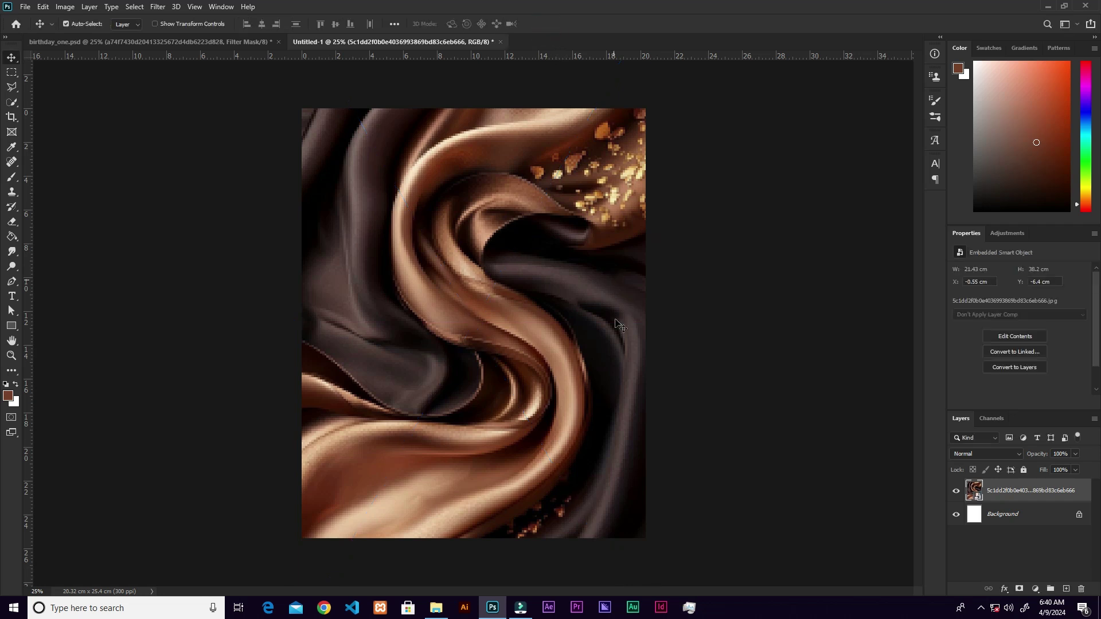
# Apply a Gaussian Blur with a 28-pixel radius to the silk image layer.
pyautogui.click(153, 7)
pyautogui.moveTo(182, 136)
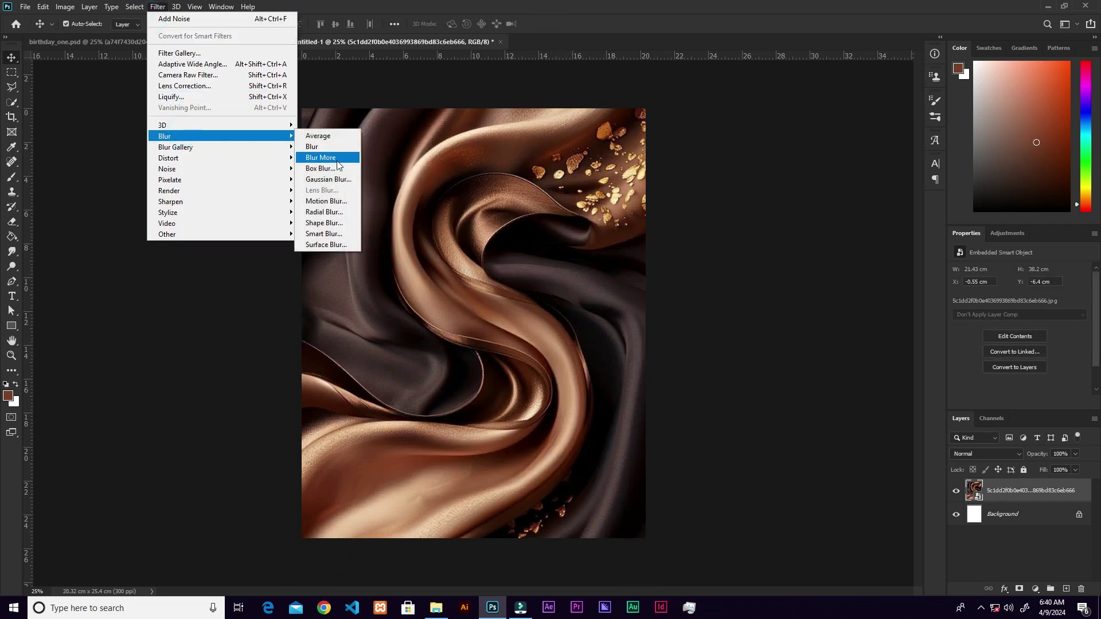
pyautogui.click(328, 179)
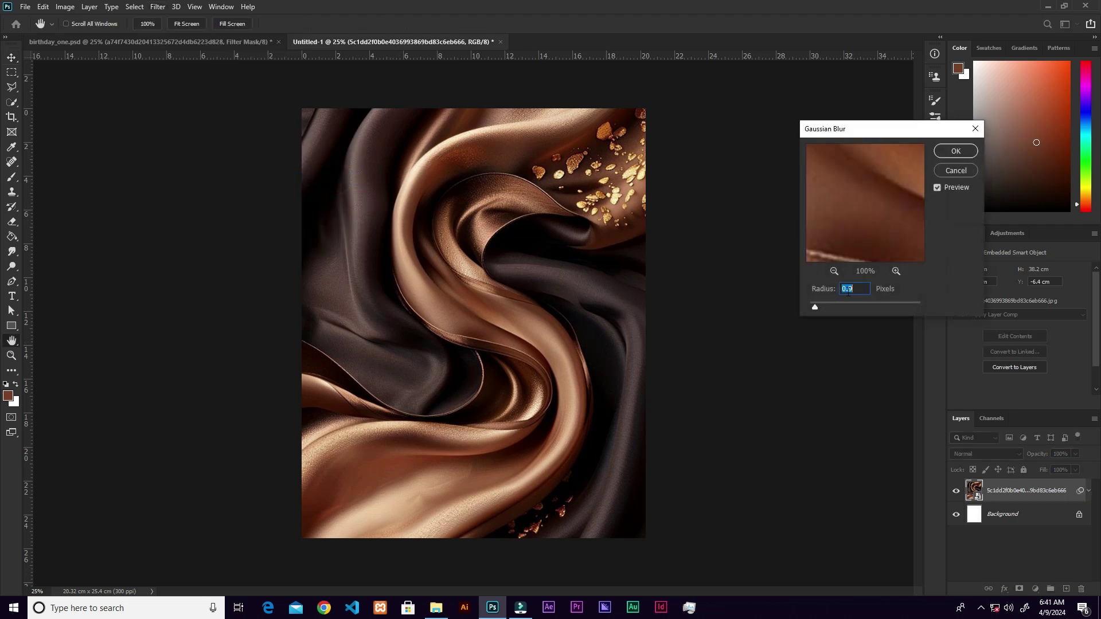
pyautogui.doubleClick(858, 290)
pyautogui.write('28')
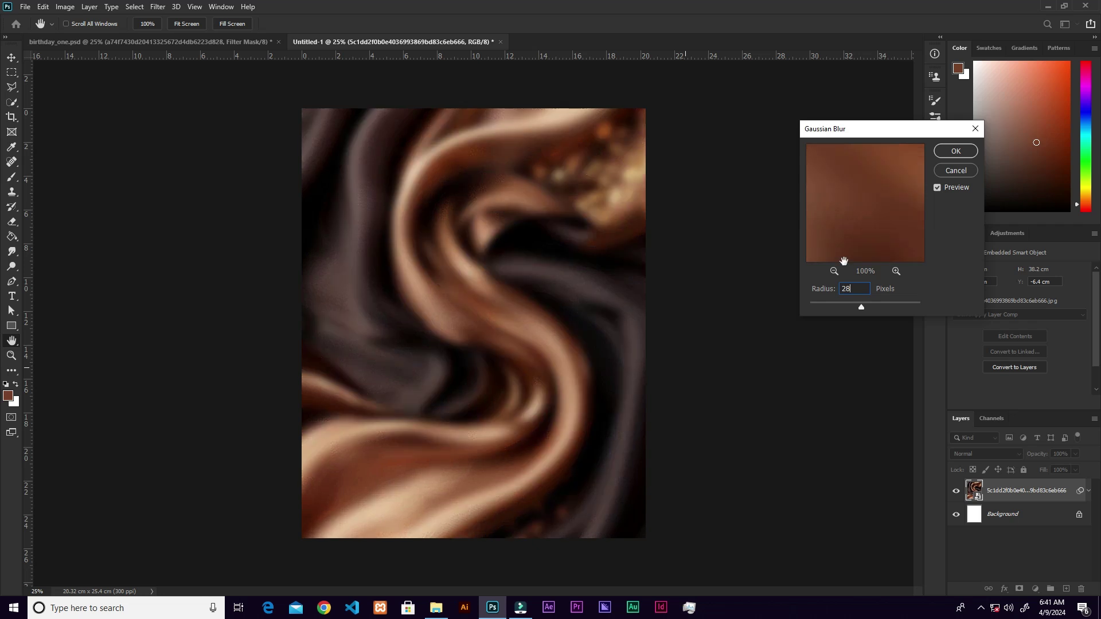
pyautogui.click(956, 152)
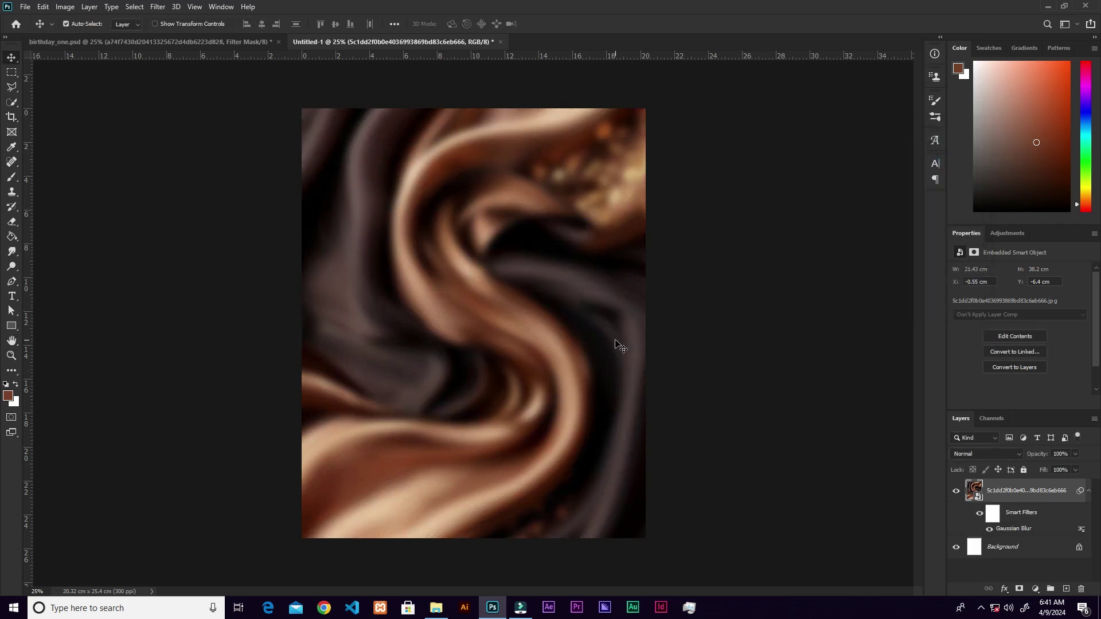
pyautogui.click(439, 605)
pyautogui.moveTo(421, 136); pyautogui.dragTo(647, 323)
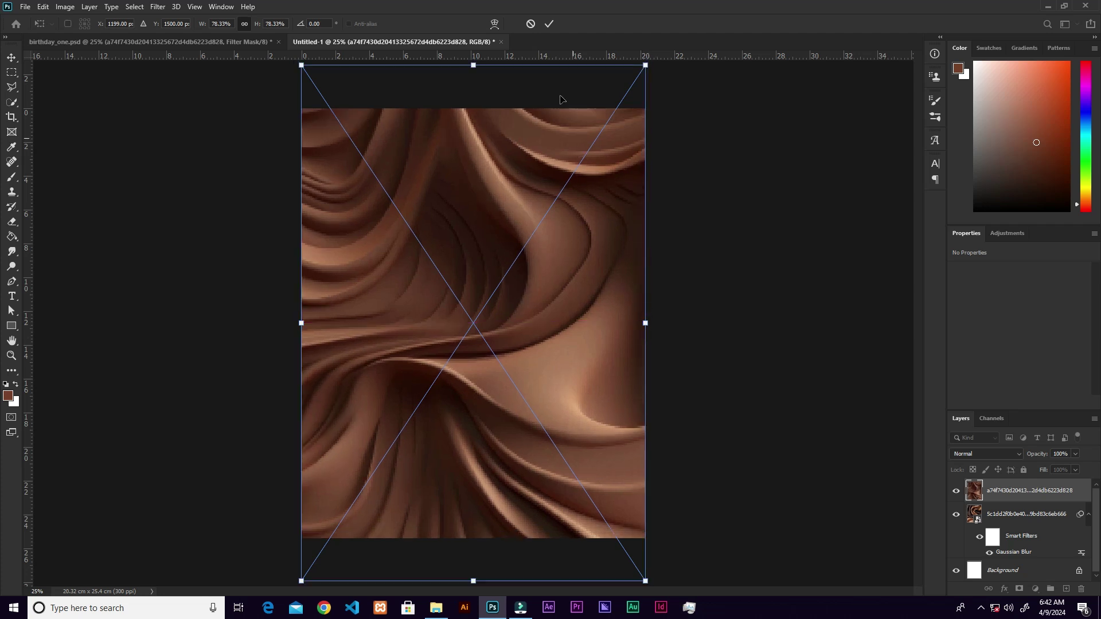
pyautogui.click(547, 24)
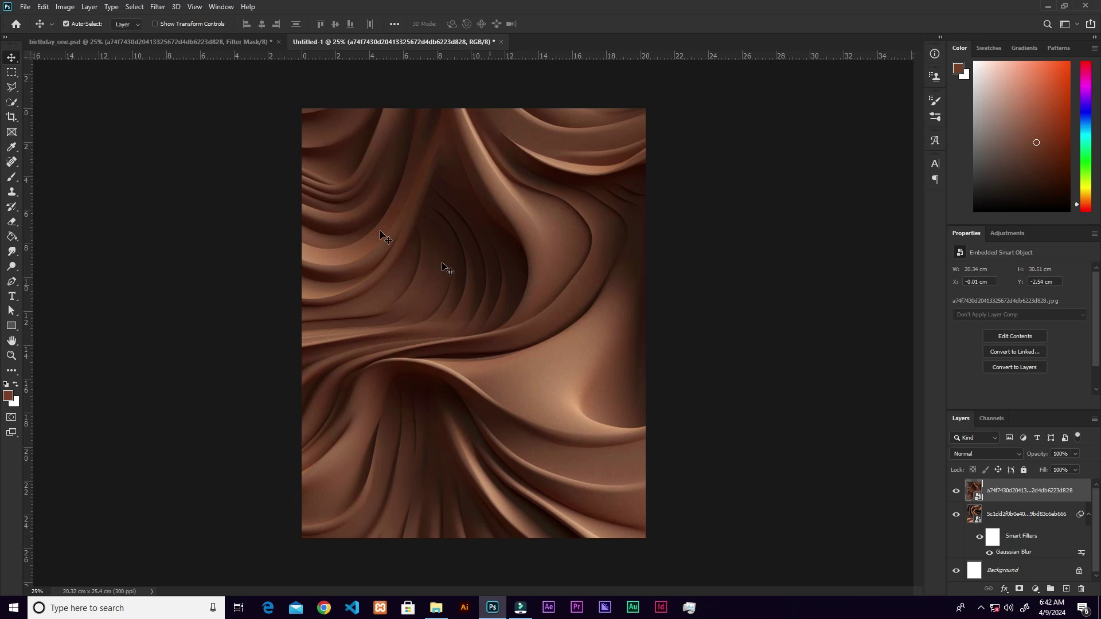
# Apply a light Gaussian Blur to the brown draped-fabric layer and set its blend mode to Screen.
pyautogui.click(158, 7)
pyautogui.click(177, 18)
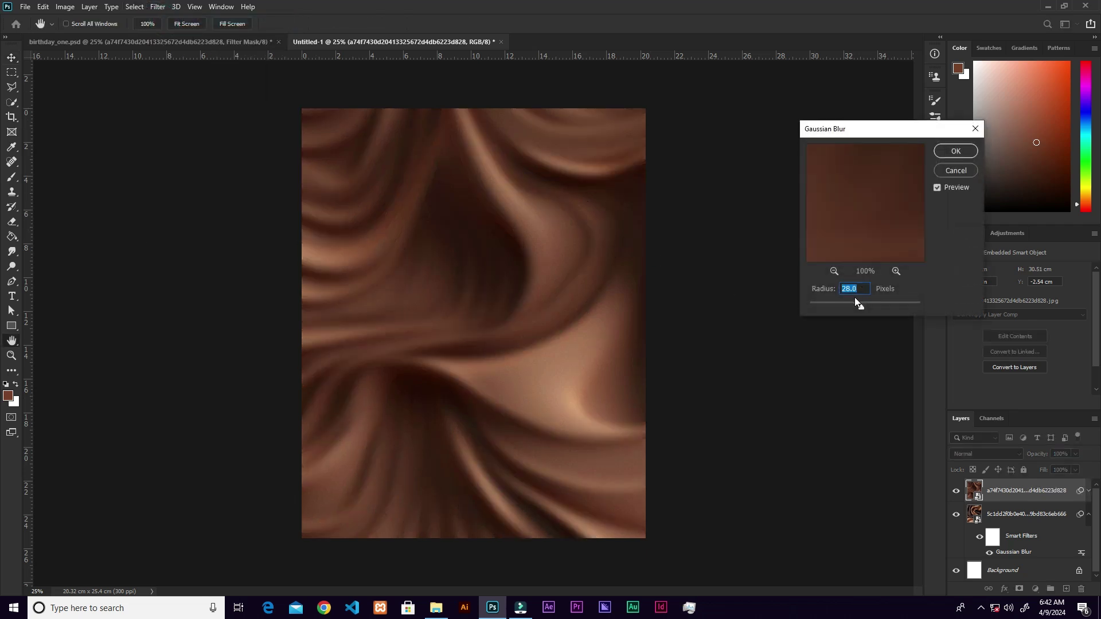
pyautogui.click(956, 151)
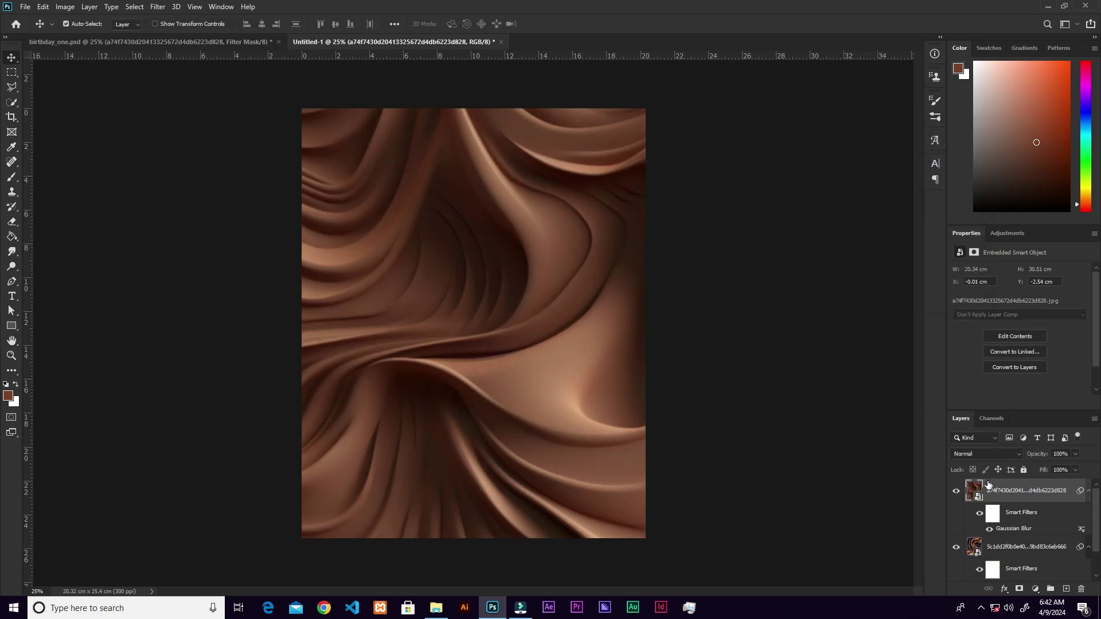
pyautogui.click(981, 454)
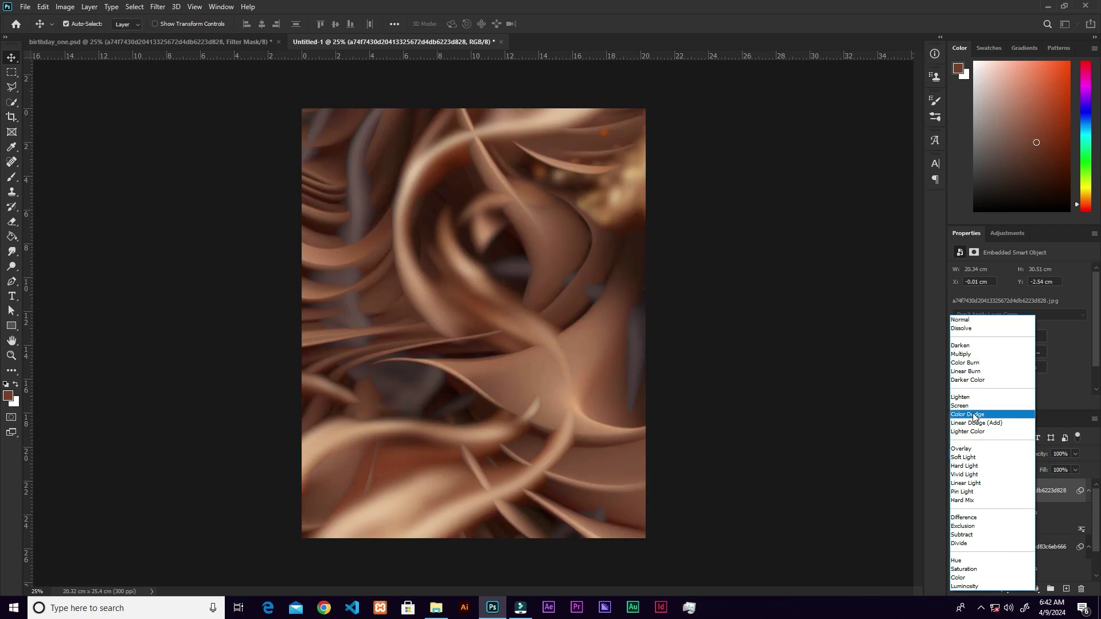
pyautogui.click(973, 407)
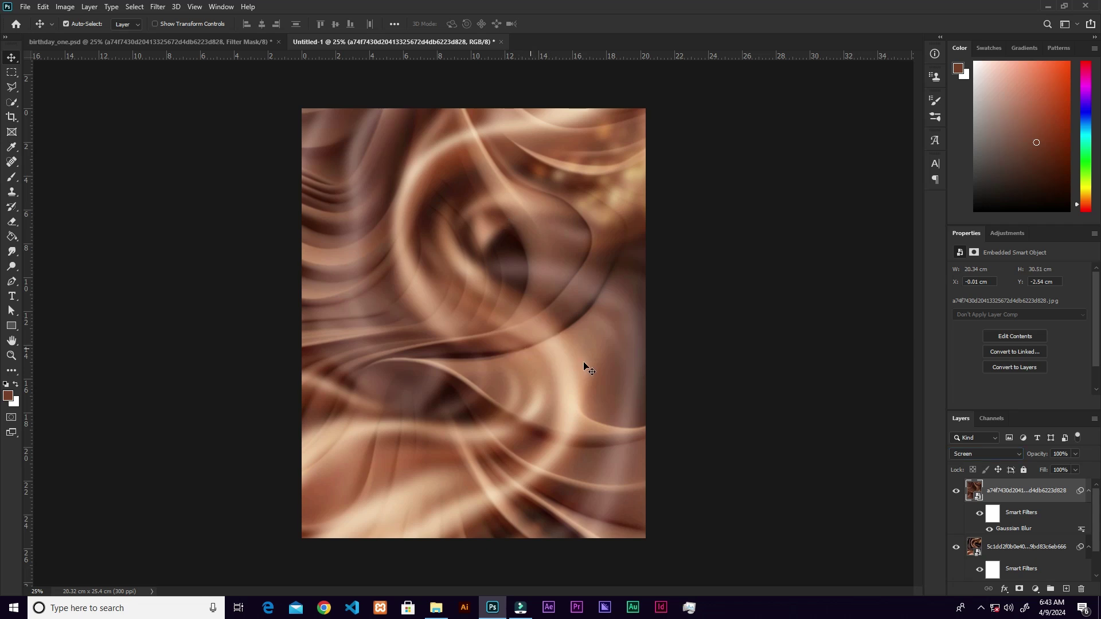
# Add a layer mask to the blurred silk layer beneath the draped-fabric layer.
pyautogui.click(1009, 549)
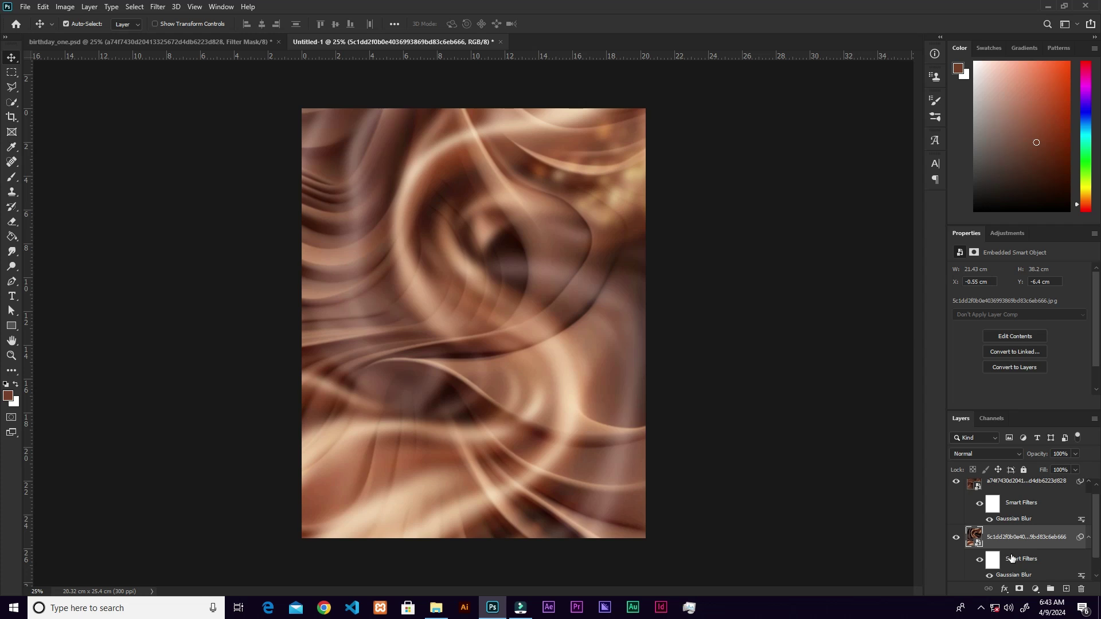
pyautogui.click(1021, 592)
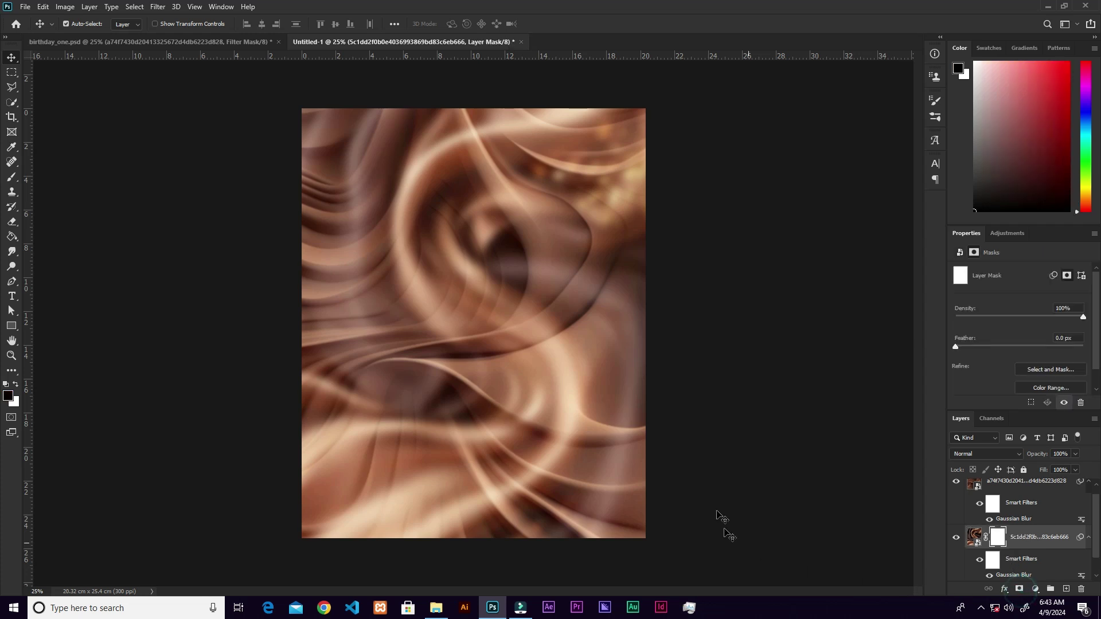
pyautogui.hotkey('ctrl', '+')
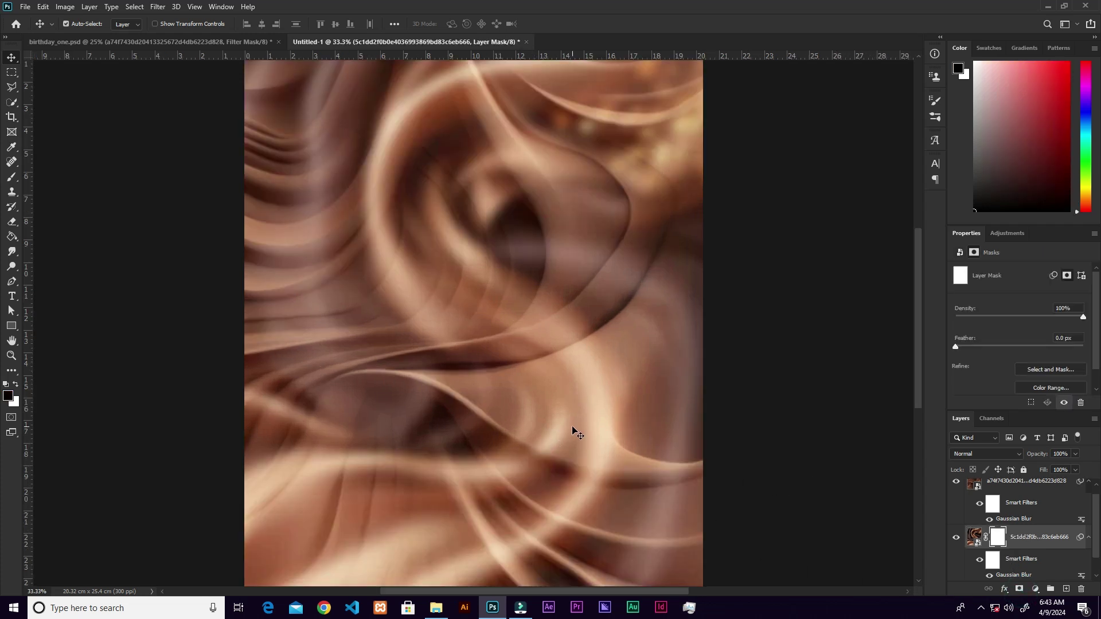
pyautogui.hotkey('ctrl', '-')
# Set up the Soft Round brush with a size of 1100 px and a flow of 48%.
pyautogui.press('b')
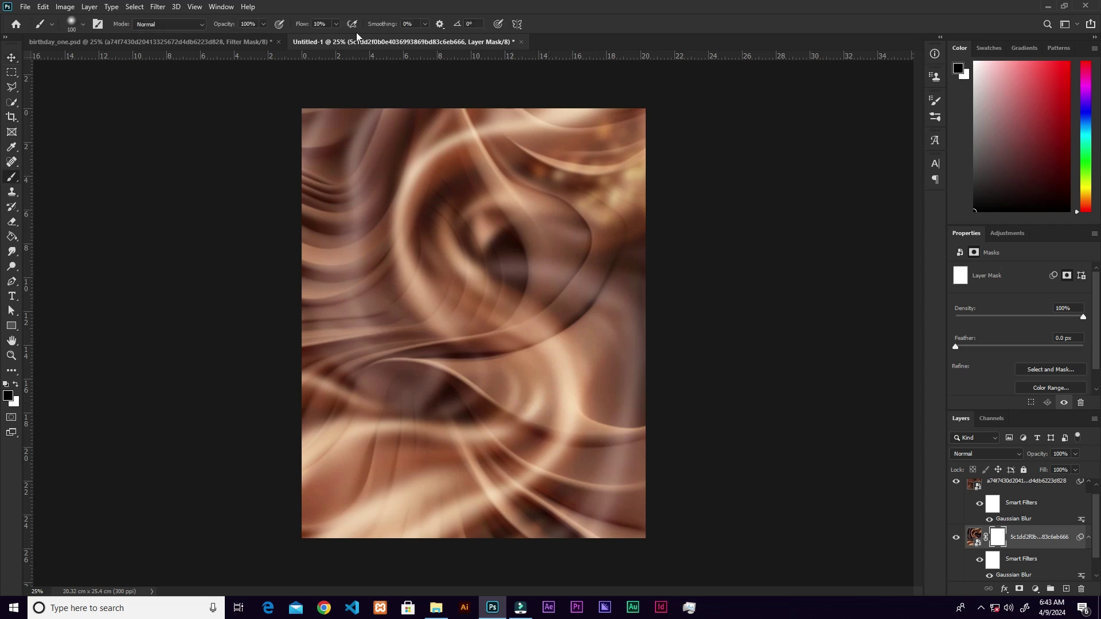
pyautogui.click(336, 25)
pyautogui.moveTo(356, 43); pyautogui.dragTo(358, 46)
pyautogui.press(']')
pyautogui.press(']')
pyautogui.press(']')
pyautogui.press(']')
pyautogui.press(']')
pyautogui.press(']')
pyautogui.press(']')
pyautogui.press(']')
pyautogui.press(']')
pyautogui.press(']')
pyautogui.press(']')
pyautogui.press(']')
pyautogui.press(']')
pyautogui.press(']')
pyautogui.press(']')
pyautogui.press(']')
pyautogui.press('[')
pyautogui.press('[')
pyautogui.press('[')
pyautogui.press('[')
pyautogui.press('[')
pyautogui.press('[')
pyautogui.press('[')
pyautogui.press('[')
pyautogui.press('[')
pyautogui.press(']')
pyautogui.press(']')
pyautogui.press(']')
pyautogui.press(']')
pyautogui.press(']')
pyautogui.press(']')
pyautogui.press(']')
pyautogui.press(']')
pyautogui.press(']')
pyautogui.press(']')
pyautogui.press(']')
pyautogui.press('[')
pyautogui.press('[')
pyautogui.rightClick(526, 327)
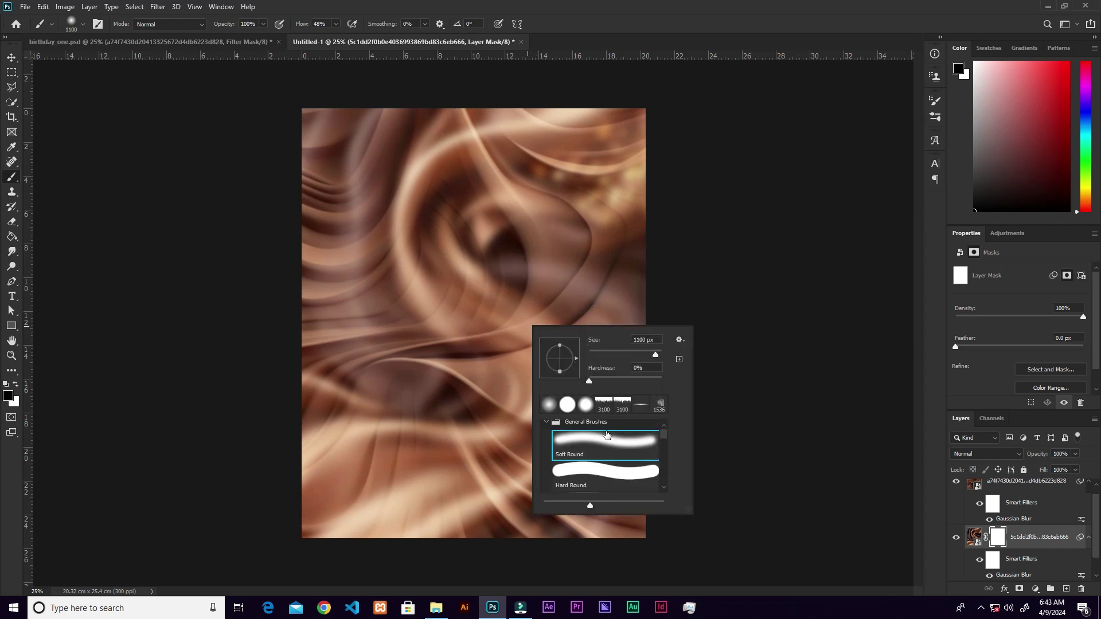
pyautogui.scroll(-3, 658, 437)
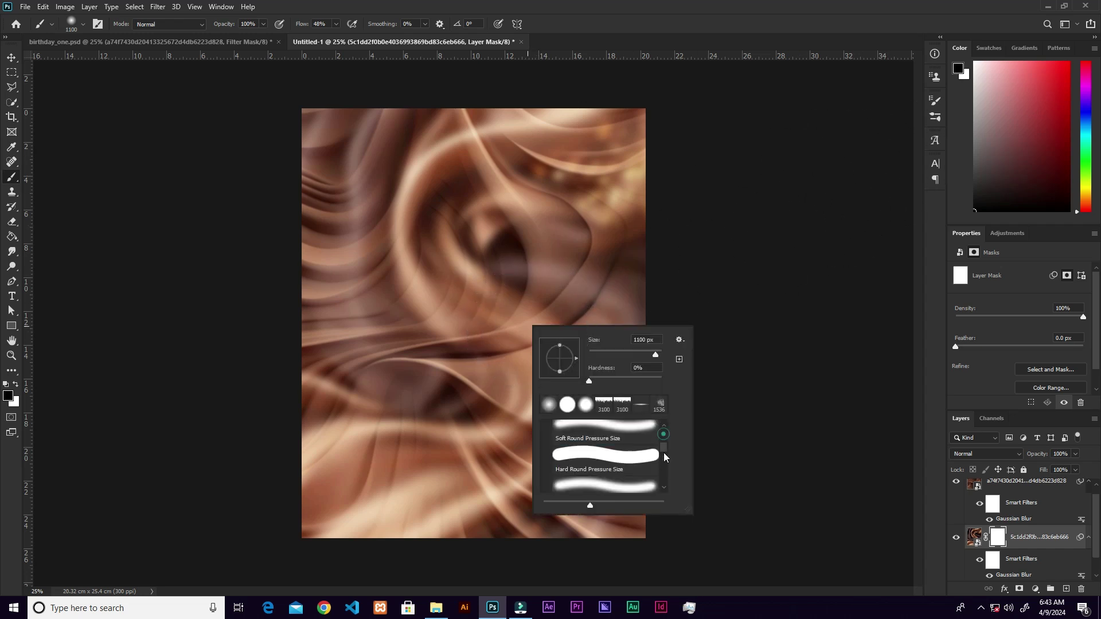
pyautogui.click(531, 351)
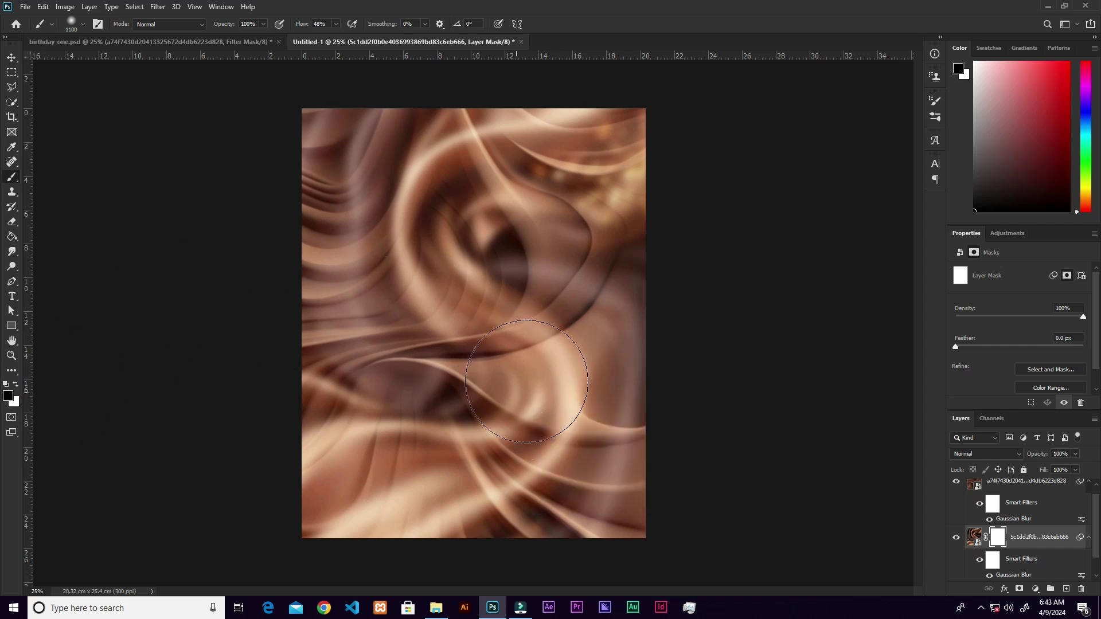
# Paint black on the silk layer's mask to fade out the silk along the lower edge of the canvas.
pyautogui.hotkey('ctrl', '+')
pyautogui.moveTo(564, 235)
pyautogui.mouseDown()
pyautogui.moveTo(627, 273)
pyautogui.moveTo(658, 455)
pyautogui.mouseUp()
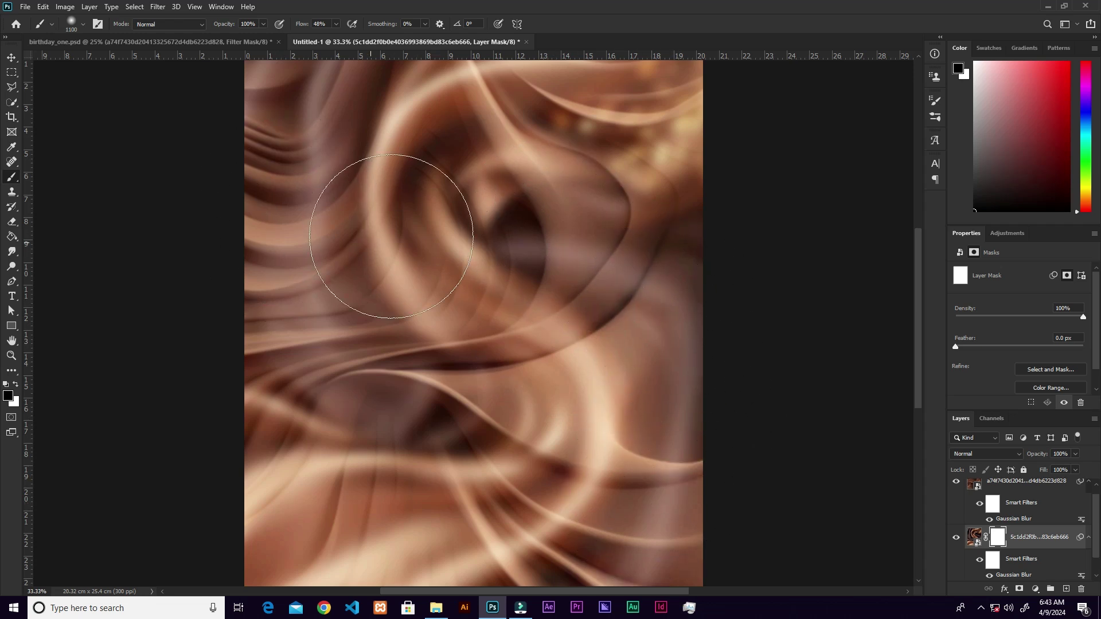
pyautogui.moveTo(448, 202); pyautogui.dragTo(409, 286)
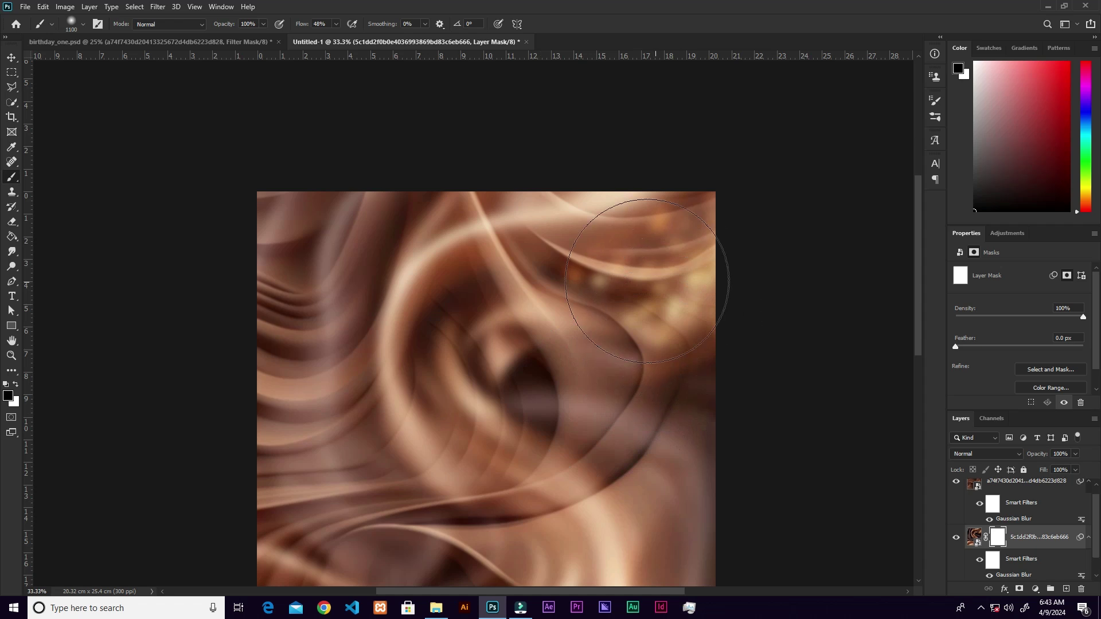
pyautogui.moveTo(632, 355)
pyautogui.mouseDown()
pyautogui.moveTo(591, 413)
pyautogui.moveTo(604, 438)
pyautogui.moveTo(550, 177)
pyautogui.mouseUp()
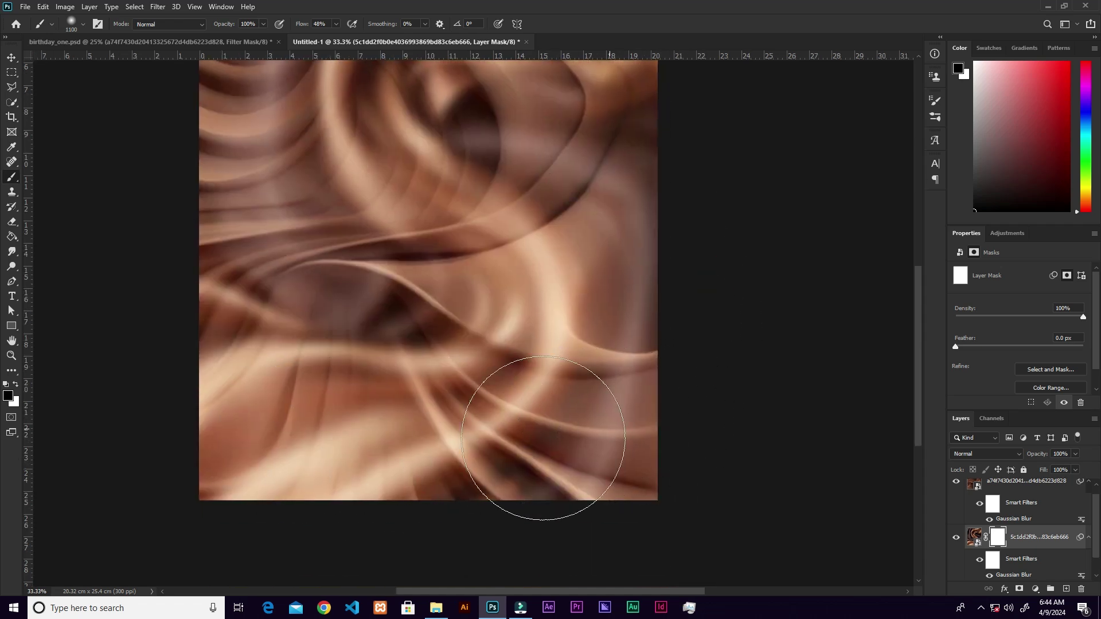
pyautogui.moveTo(596, 484)
pyautogui.mouseDown()
pyautogui.moveTo(509, 475)
pyautogui.moveTo(510, 466)
pyautogui.moveTo(621, 451)
pyautogui.moveTo(584, 427)
pyautogui.mouseUp()
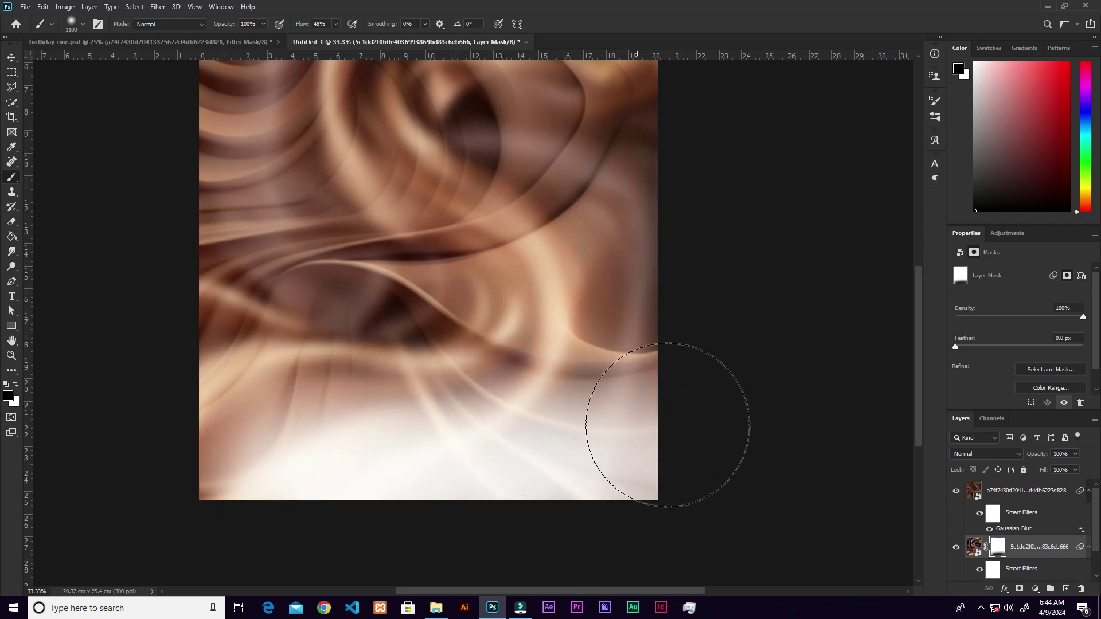
# Add a Solid Color fill layer in black (000000) directly above the Background layer.
pyautogui.scroll(-2, 1097, 509)
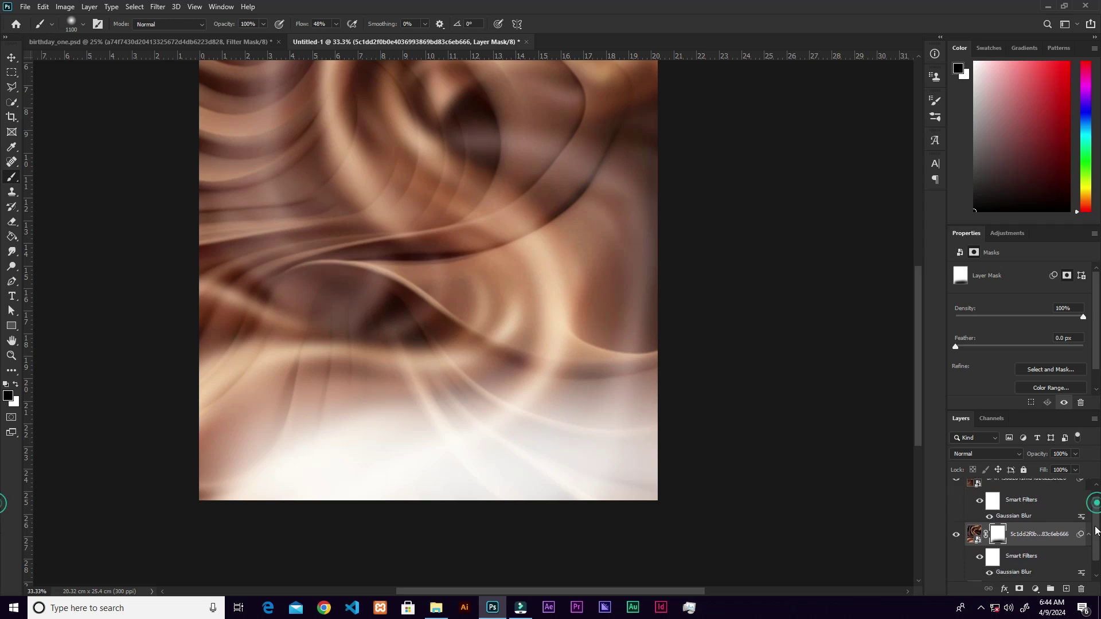
pyautogui.click(1050, 568)
pyautogui.click(1035, 589)
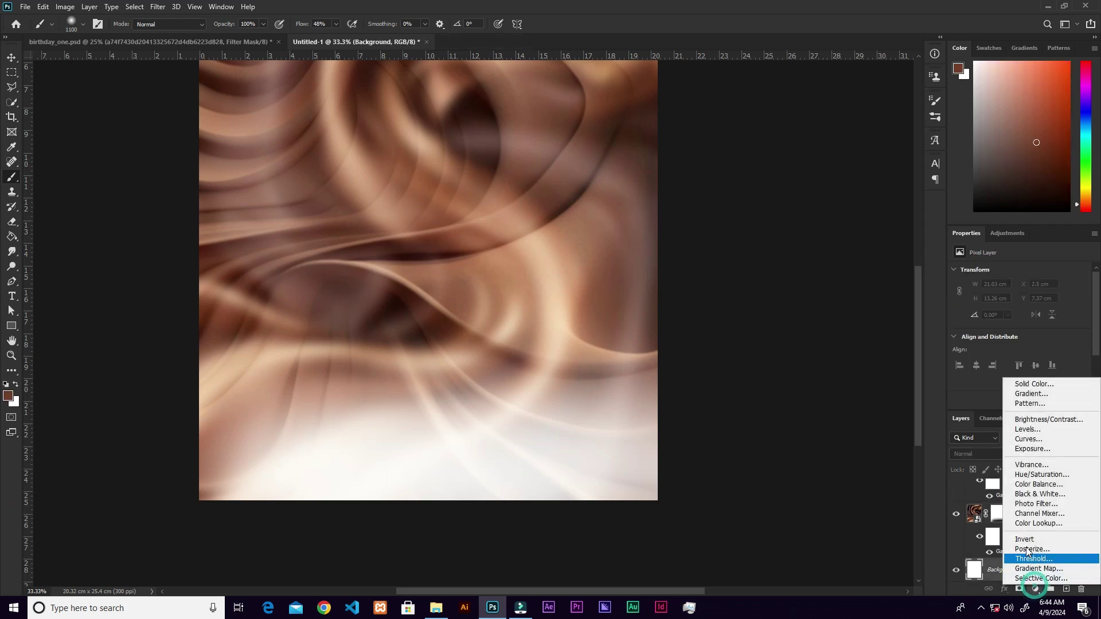
pyautogui.click(1043, 390)
pyautogui.moveTo(803, 292); pyautogui.dragTo(776, 321)
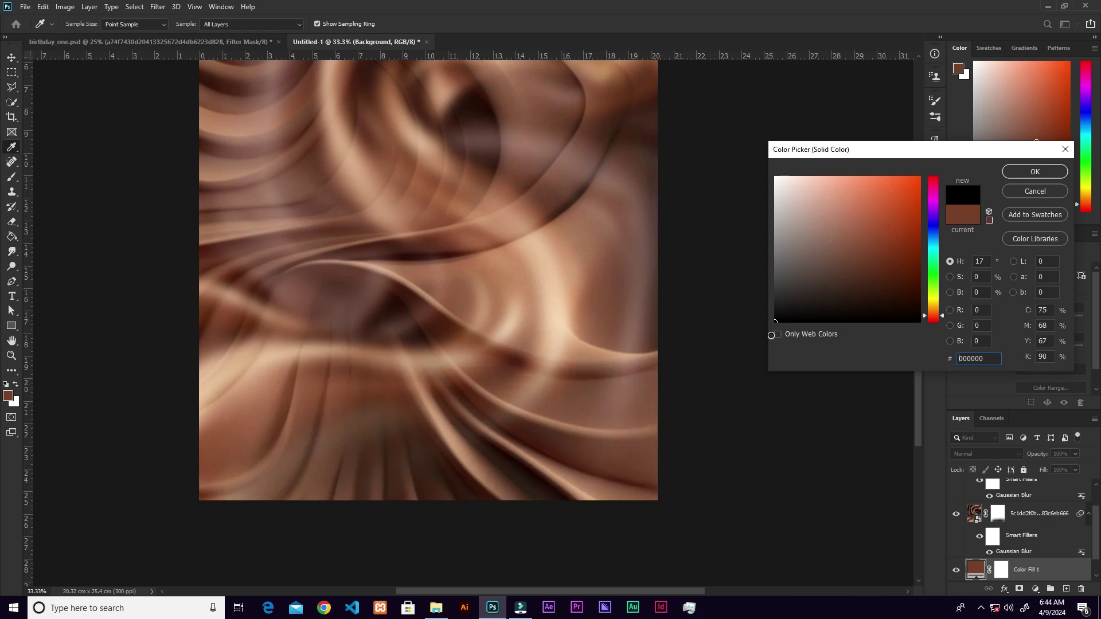
pyautogui.click(1041, 171)
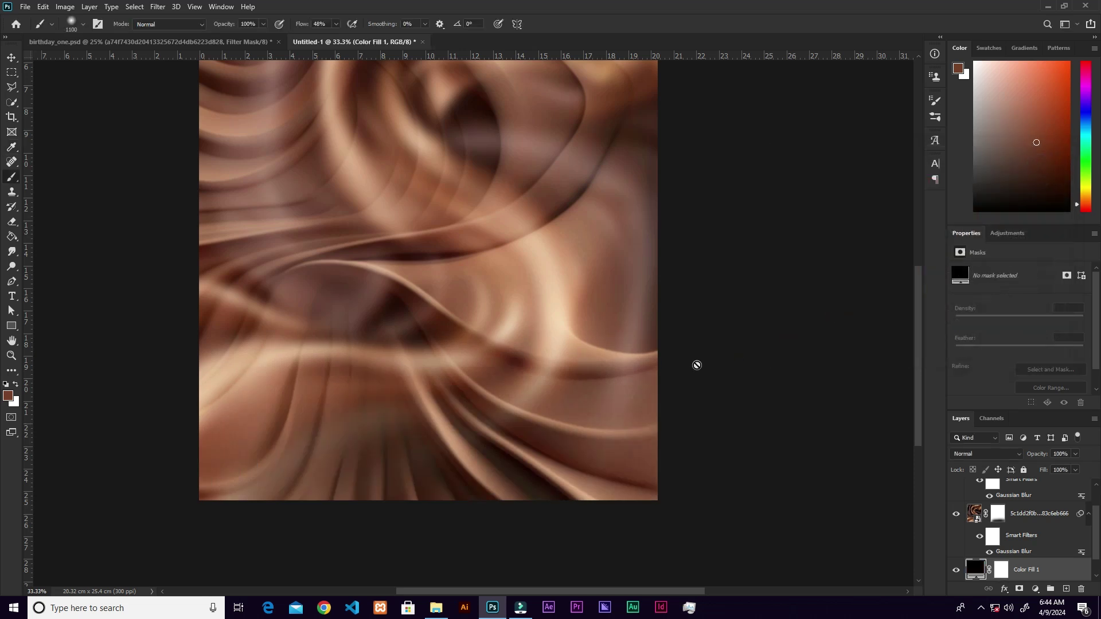
# Paint more black on the silk layer's mask to hide the silk across the lower half of the canvas.
pyautogui.click(999, 518)
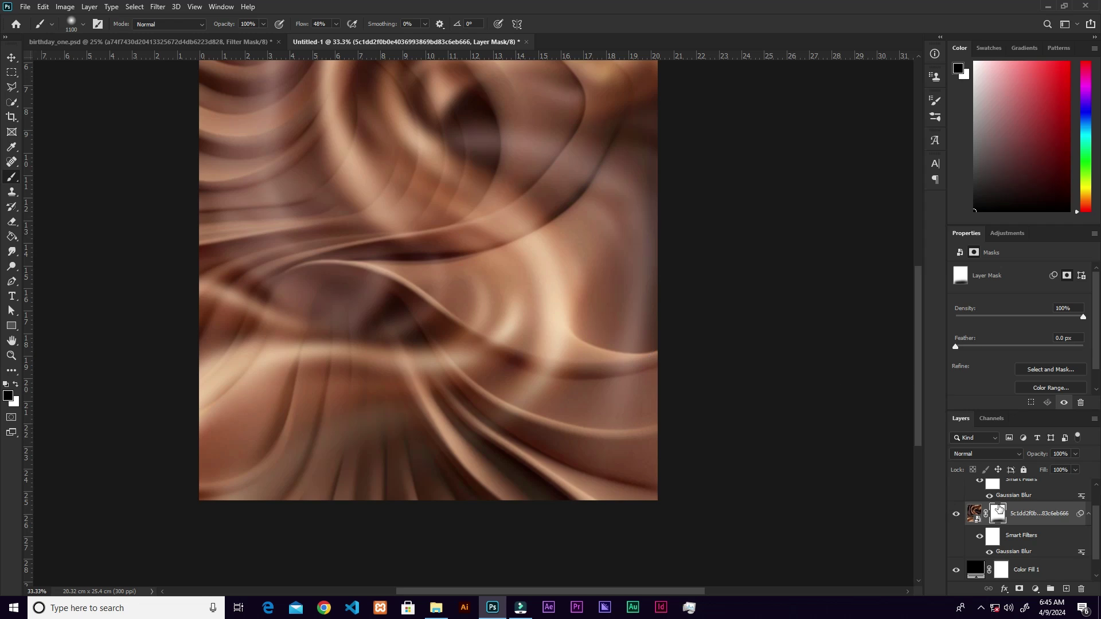
pyautogui.moveTo(300, 430)
pyautogui.mouseDown()
pyautogui.moveTo(570, 443)
pyautogui.moveTo(568, 414)
pyautogui.mouseUp()
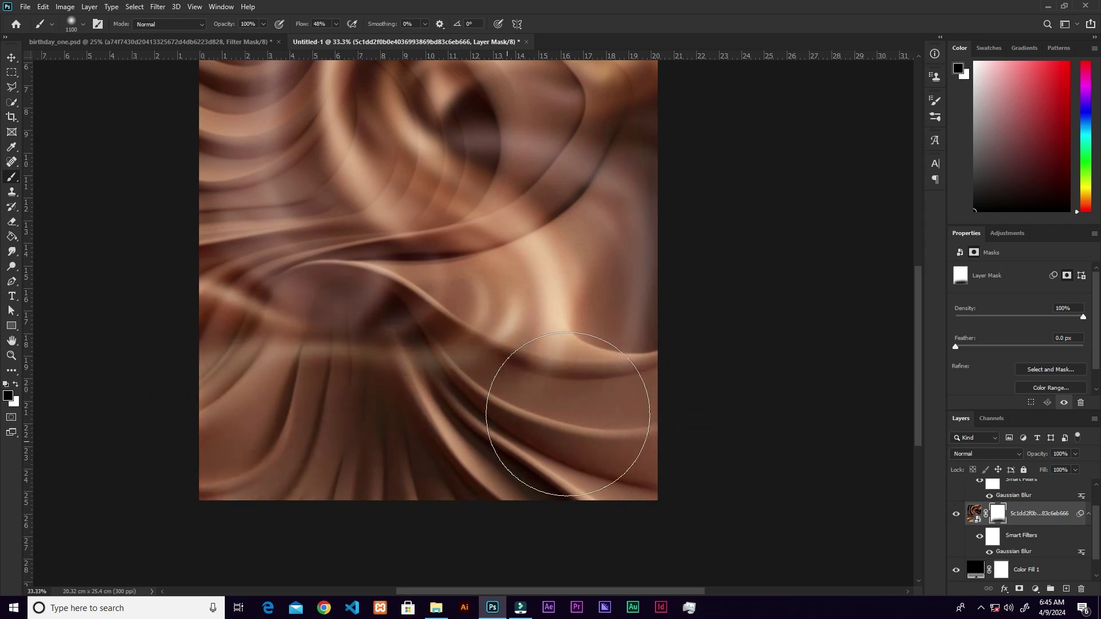
pyautogui.hotkey('ctrl', '-')
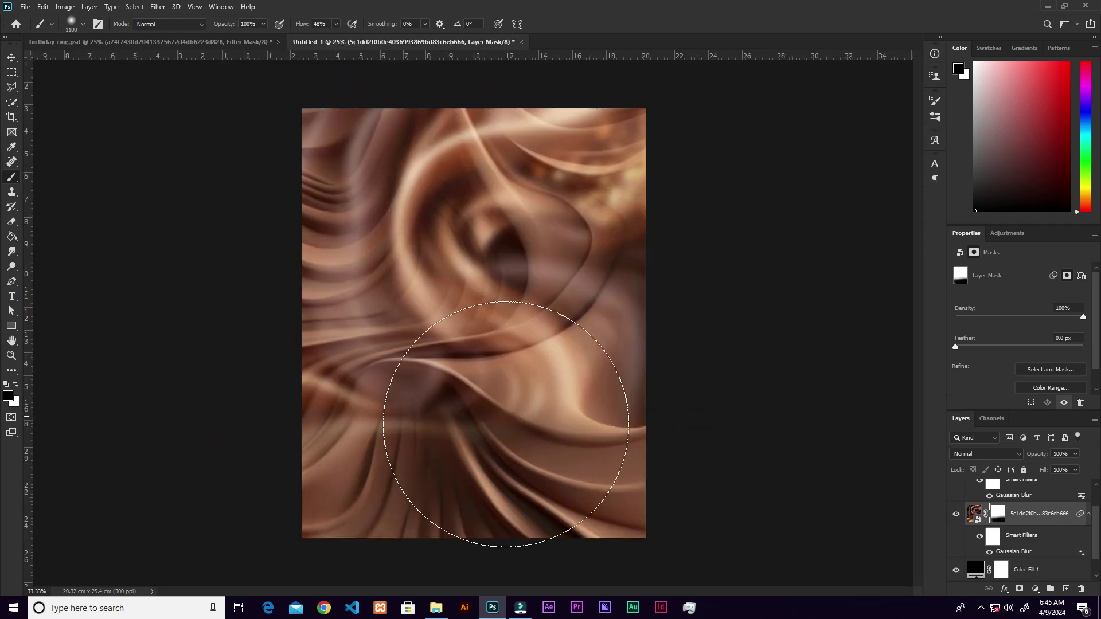
pyautogui.hotkey('ctrl', '+')
pyautogui.hotkey('ctrl', '+')
pyautogui.hotkey('ctrl', '-')
pyautogui.moveTo(651, 398)
pyautogui.mouseDown()
pyautogui.moveTo(628, 355)
pyautogui.moveTo(296, 418)
pyautogui.moveTo(529, 401)
pyautogui.mouseUp()
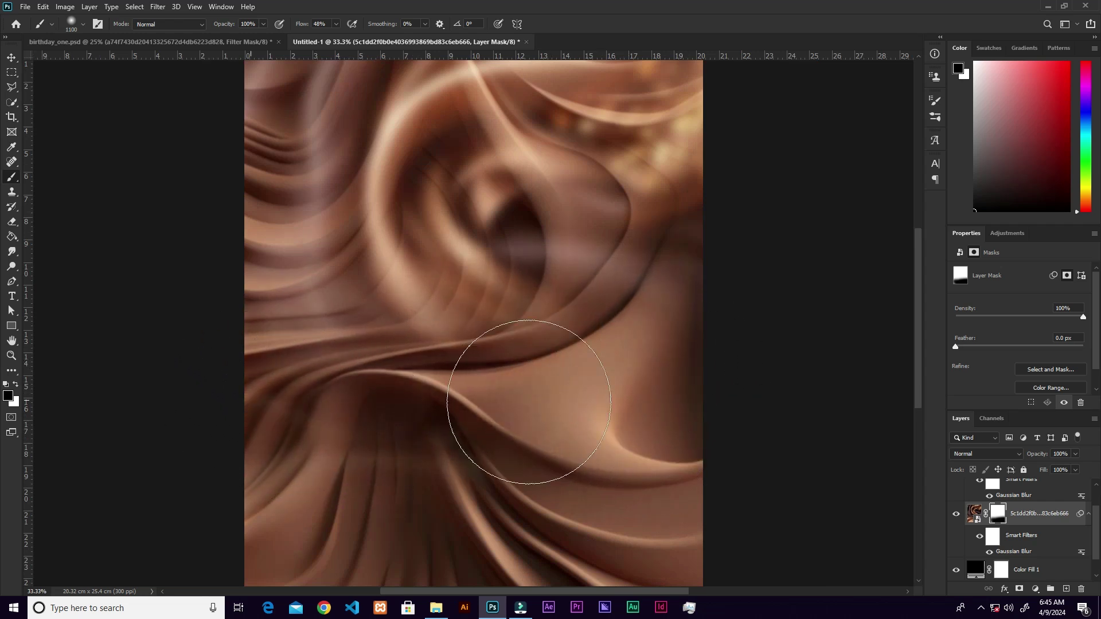
# Paint more black across the middle of the silk layer's mask and compare the canvas with that layer hidden and shown.
pyautogui.moveTo(506, 335); pyautogui.dragTo(519, 440)
pyautogui.press('v')
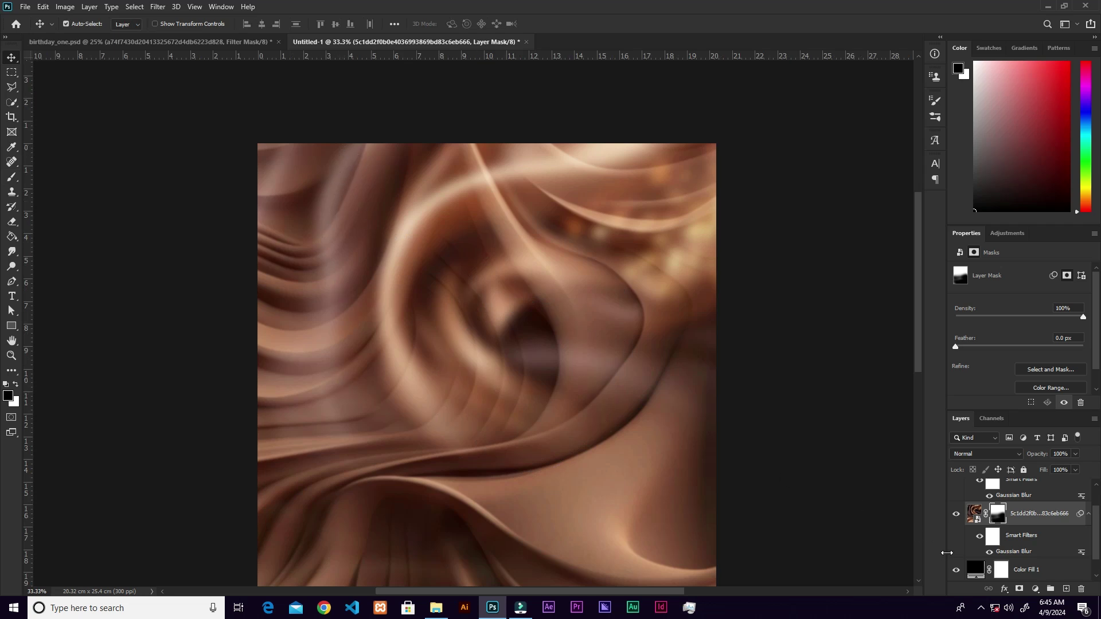
pyautogui.click(956, 519)
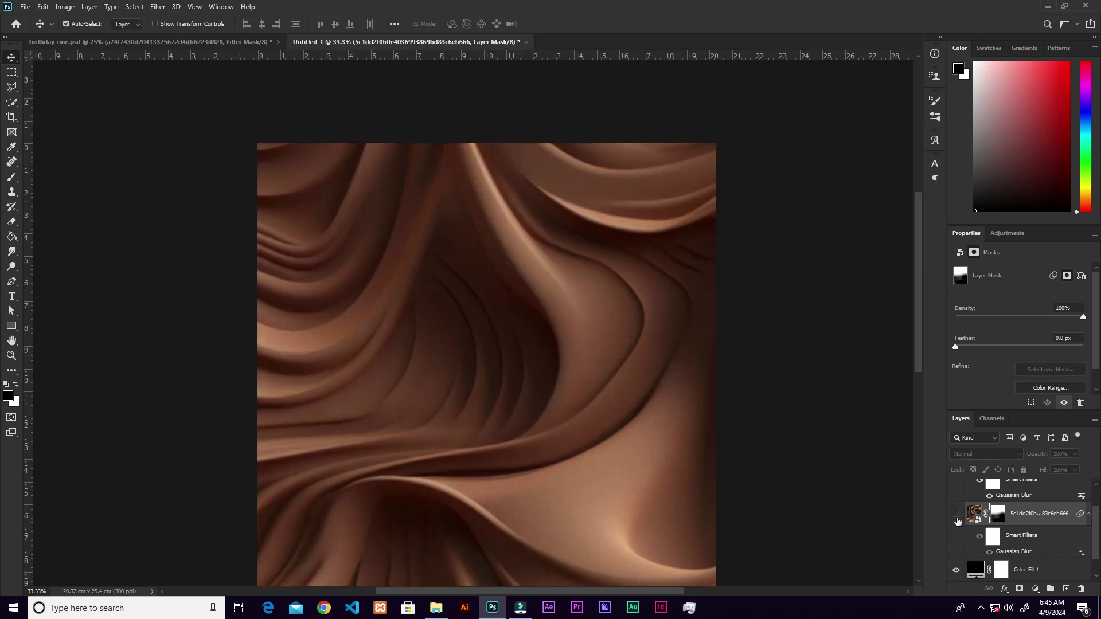
pyautogui.click(957, 520)
pyautogui.click(957, 520)
pyautogui.click(957, 520)
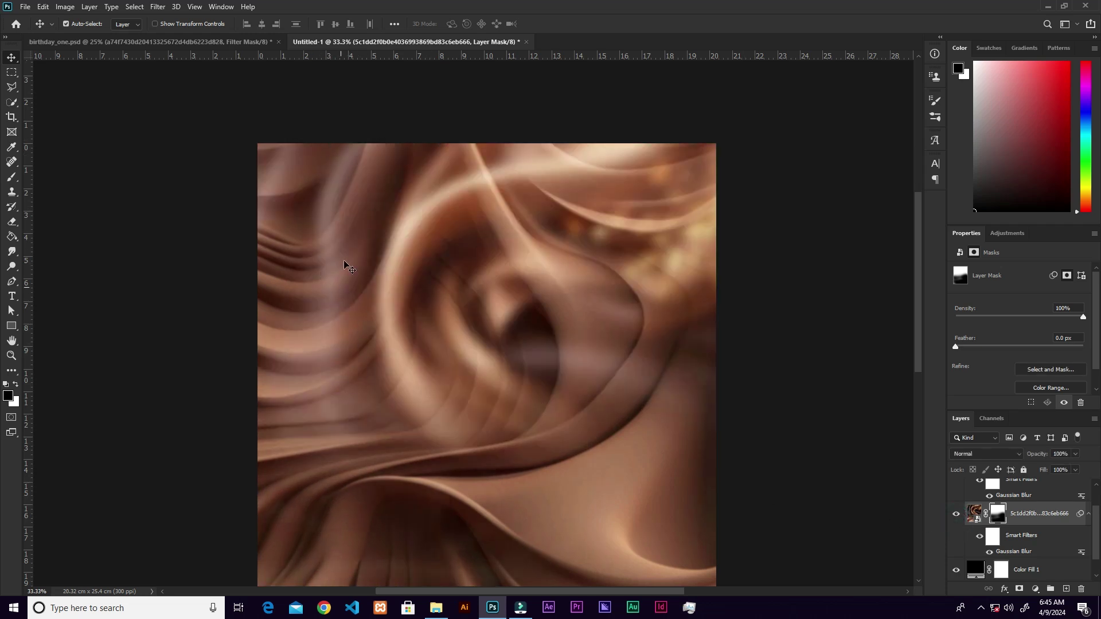
# Paint black over the centre of the silk layer's mask with an 800 px brush, keeping silk only near the upper corners.
pyautogui.press('b')
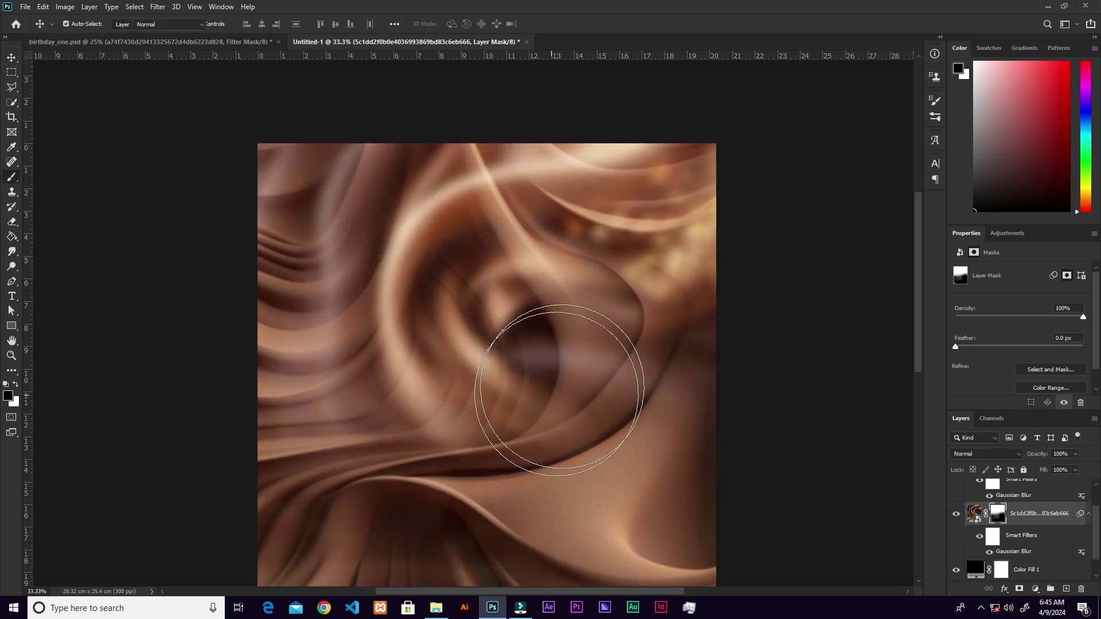
pyautogui.moveTo(541, 412)
pyautogui.mouseDown()
pyautogui.moveTo(521, 436)
pyautogui.moveTo(474, 435)
pyautogui.moveTo(421, 368)
pyautogui.moveTo(413, 246)
pyautogui.moveTo(426, 220)
pyautogui.moveTo(403, 288)
pyautogui.moveTo(415, 383)
pyautogui.moveTo(501, 437)
pyautogui.moveTo(504, 395)
pyautogui.moveTo(463, 300)
pyautogui.moveTo(474, 275)
pyautogui.moveTo(481, 309)
pyautogui.moveTo(520, 292)
pyautogui.moveTo(504, 266)
pyautogui.moveTo(441, 356)
pyautogui.moveTo(459, 370)
pyautogui.moveTo(486, 317)
pyautogui.moveTo(485, 239)
pyautogui.moveTo(442, 221)
pyautogui.moveTo(465, 191)
pyautogui.moveTo(452, 296)
pyautogui.moveTo(557, 386)
pyautogui.moveTo(672, 442)
pyautogui.moveTo(617, 389)
pyautogui.moveTo(688, 451)
pyautogui.moveTo(567, 396)
pyautogui.moveTo(572, 325)
pyautogui.moveTo(664, 428)
pyautogui.moveTo(503, 334)
pyautogui.moveTo(559, 453)
pyautogui.mouseUp()
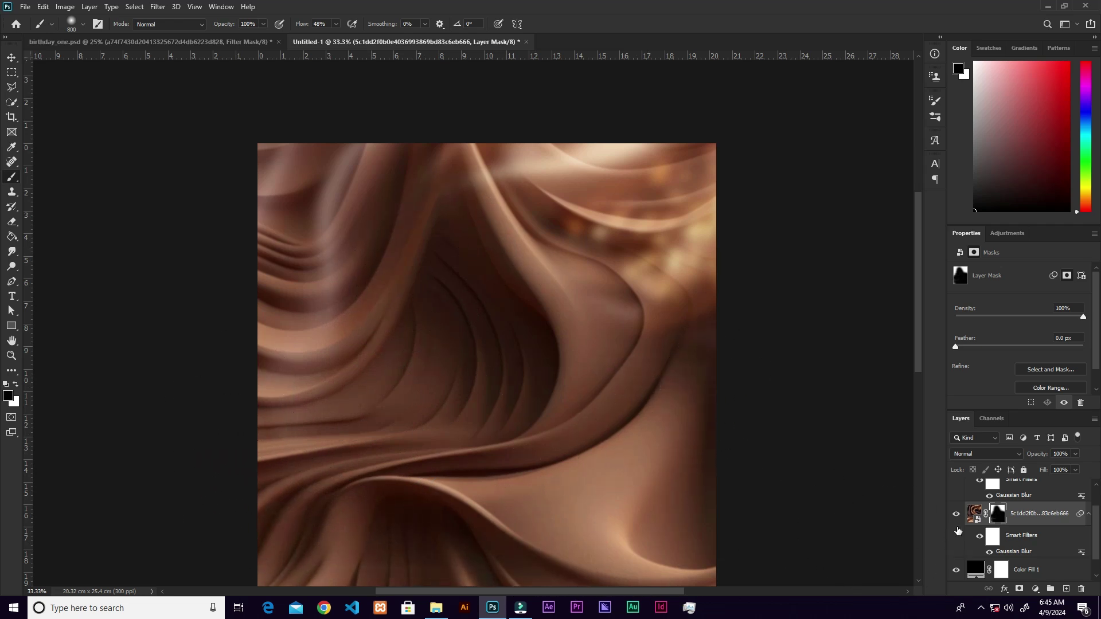
pyautogui.click(958, 516)
pyautogui.click(958, 516)
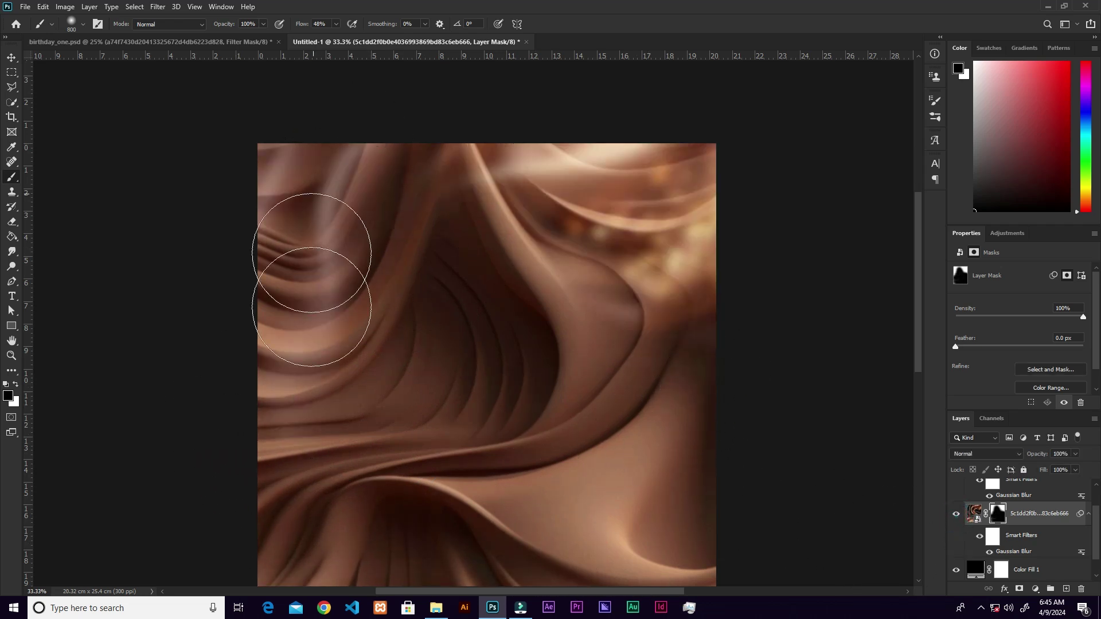
pyautogui.press('v')
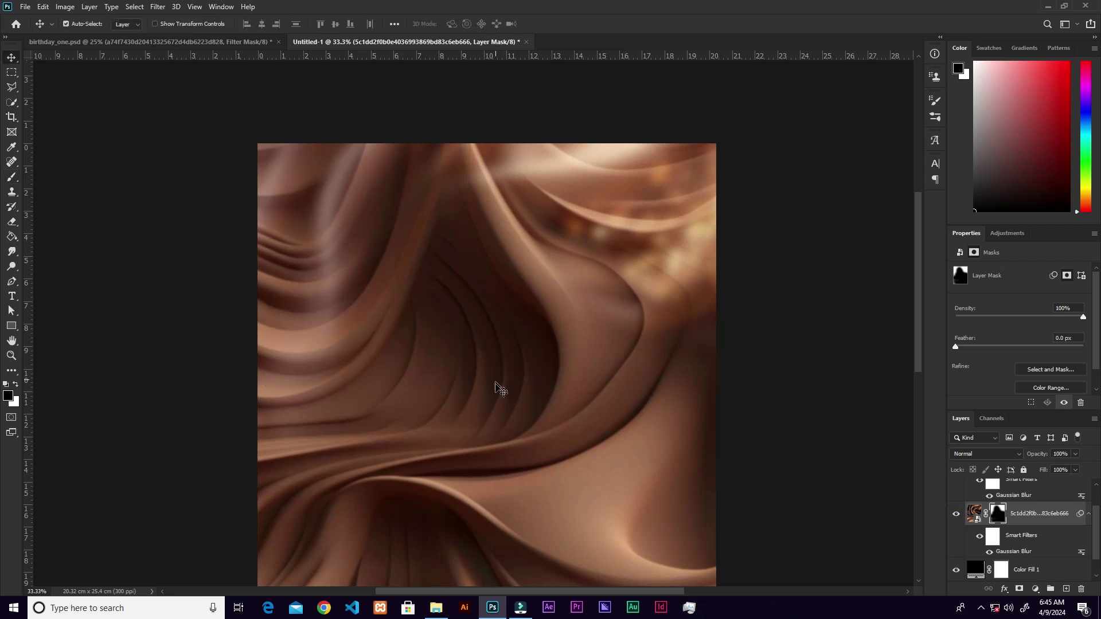
pyautogui.hotkey('ctrl', '-')
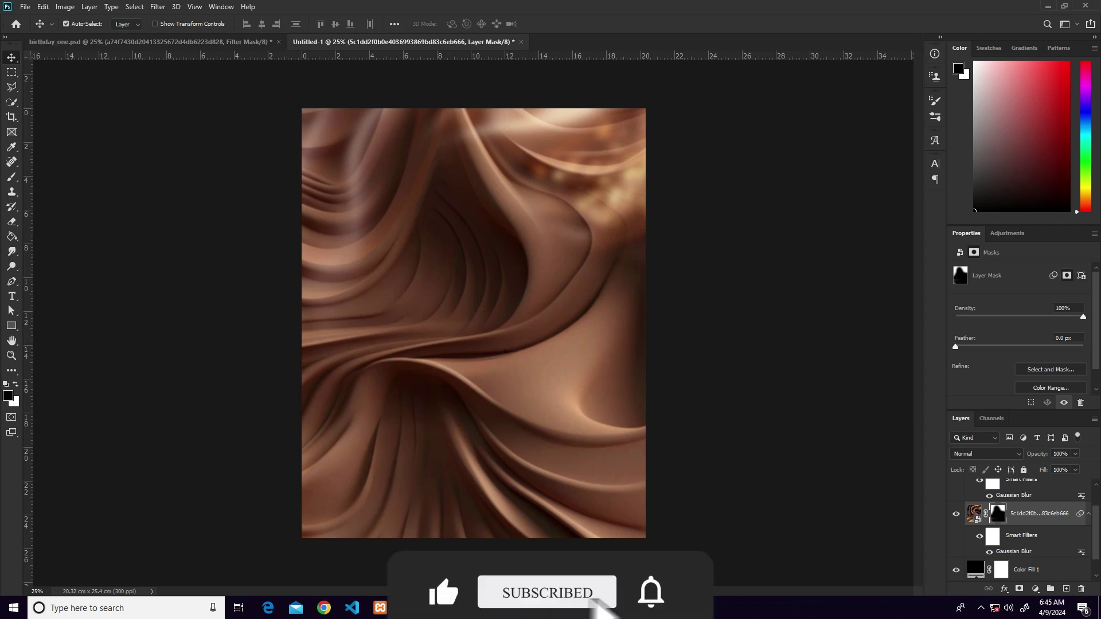
# Place the 937A0715 portrait from the resources folder at 15.83% scale and move its layer to the top of the stack.
pyautogui.hotkey('alt', 'Tab')
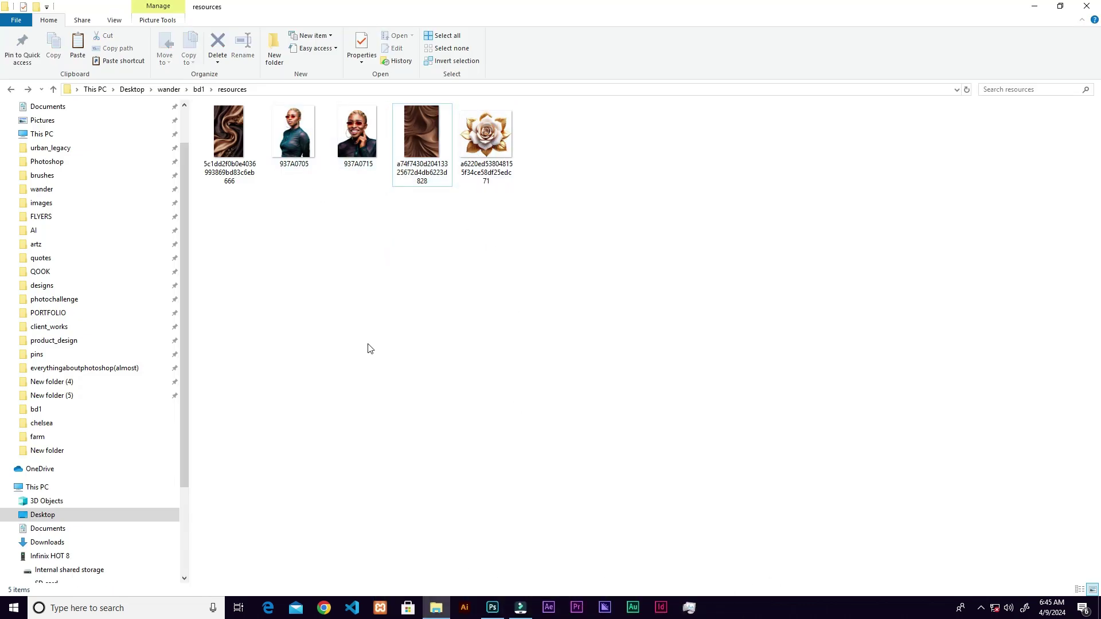
pyautogui.moveTo(357, 137); pyautogui.dragTo(562, 385)
pyautogui.moveTo(633, 323); pyautogui.dragTo(655, 323)
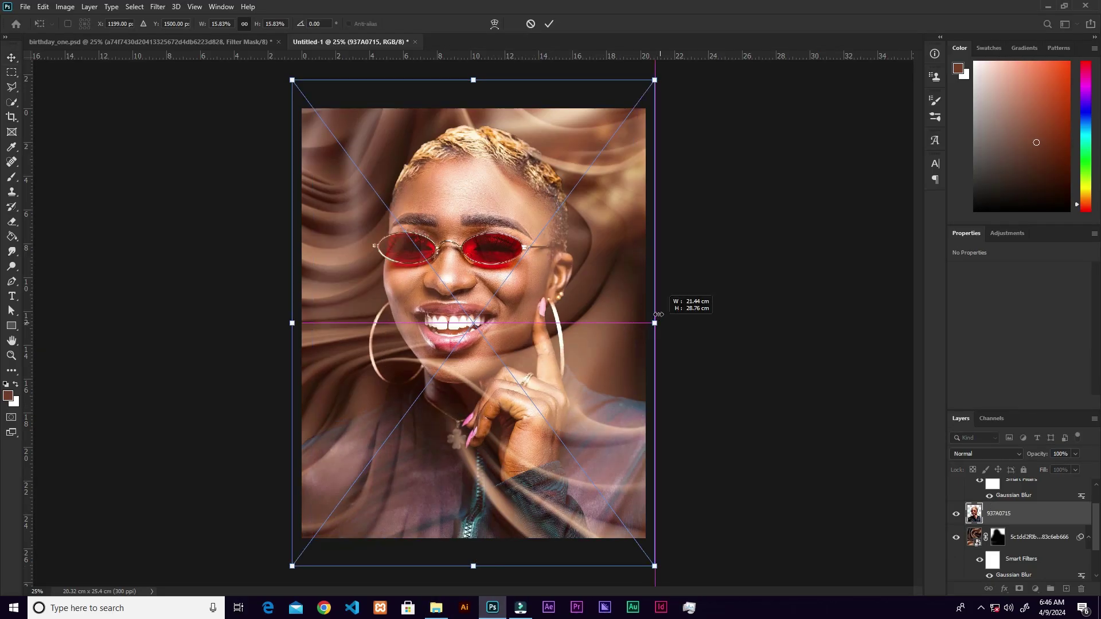
pyautogui.click(549, 24)
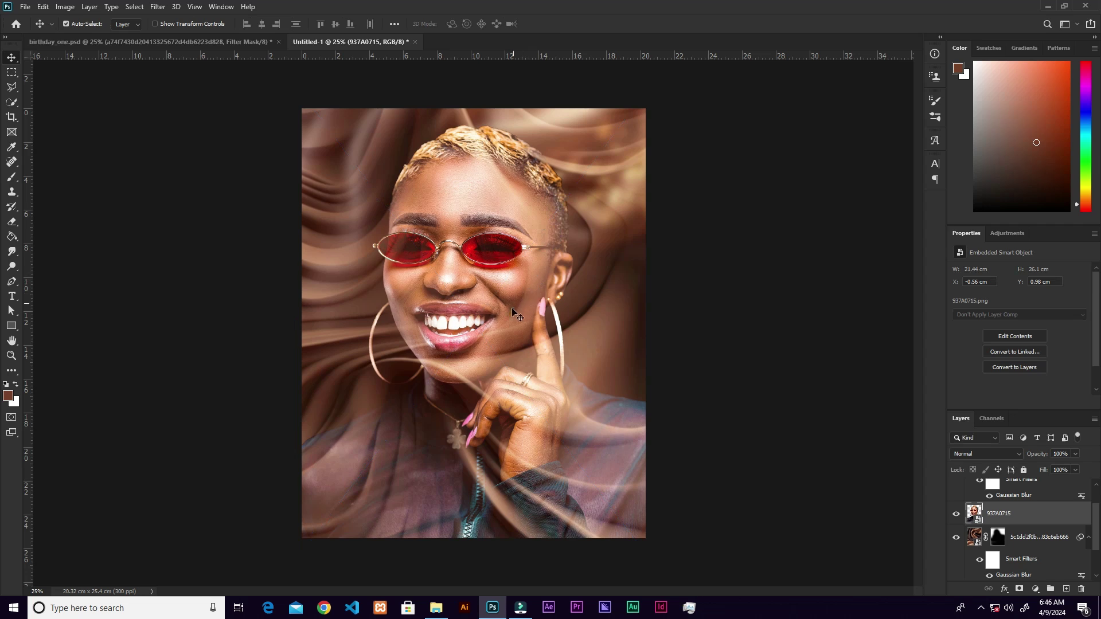
pyautogui.scroll(2, 1098, 523)
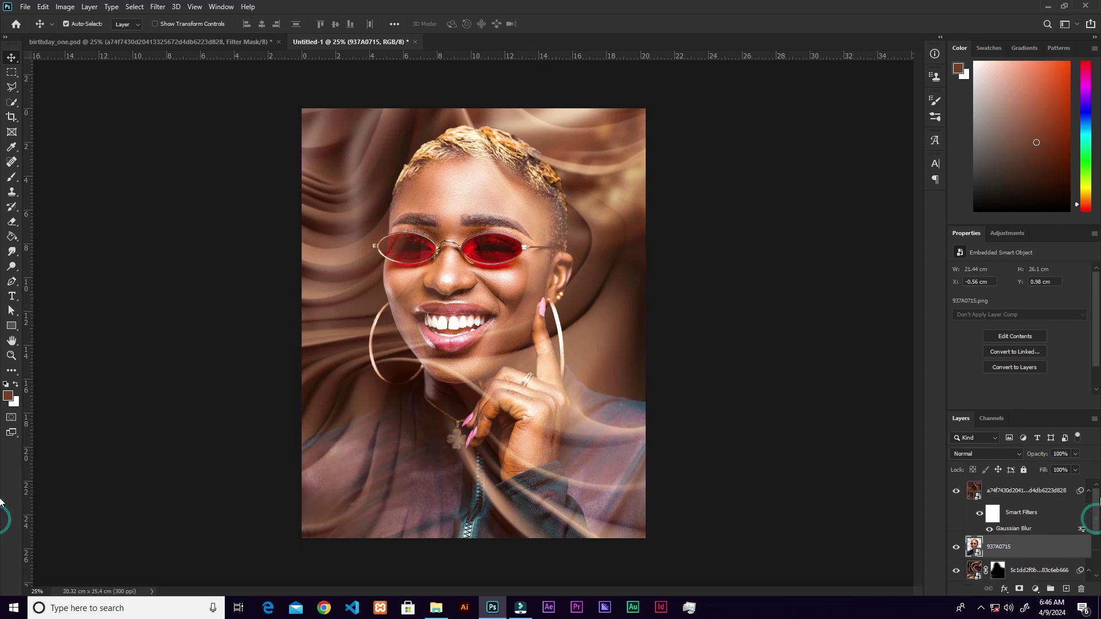
pyautogui.moveTo(1039, 548); pyautogui.dragTo(1045, 484)
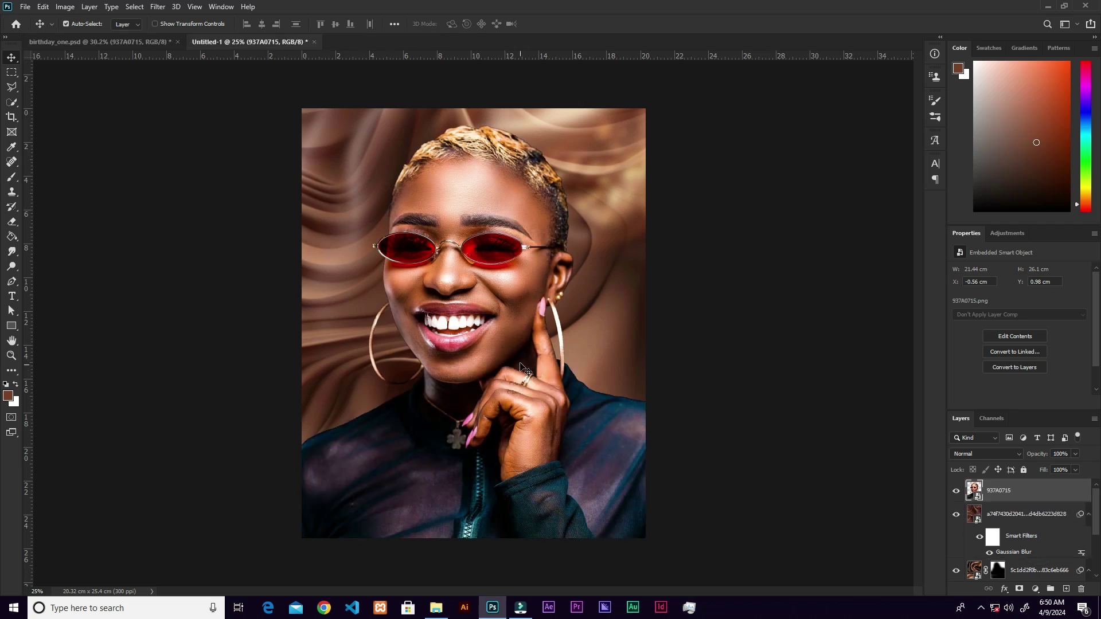
# Scale the 937A0715 portrait to 13.49% and position it toward the upper-left area of the canvas.
pyautogui.hotkey('ctrl', 't')
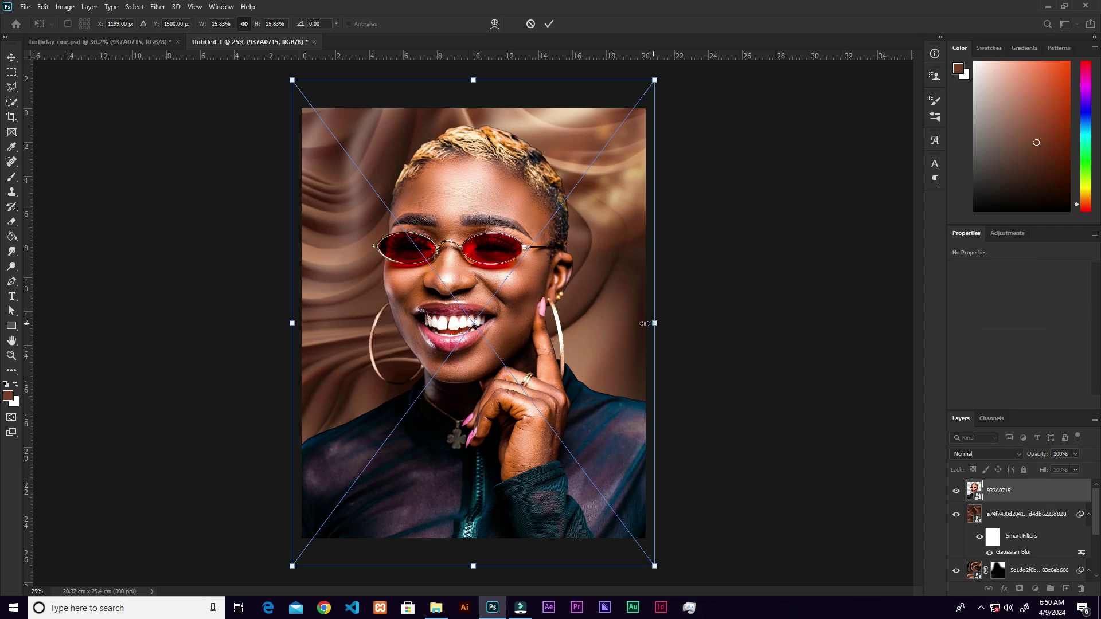
pyautogui.moveTo(658, 314); pyautogui.dragTo(626, 313)
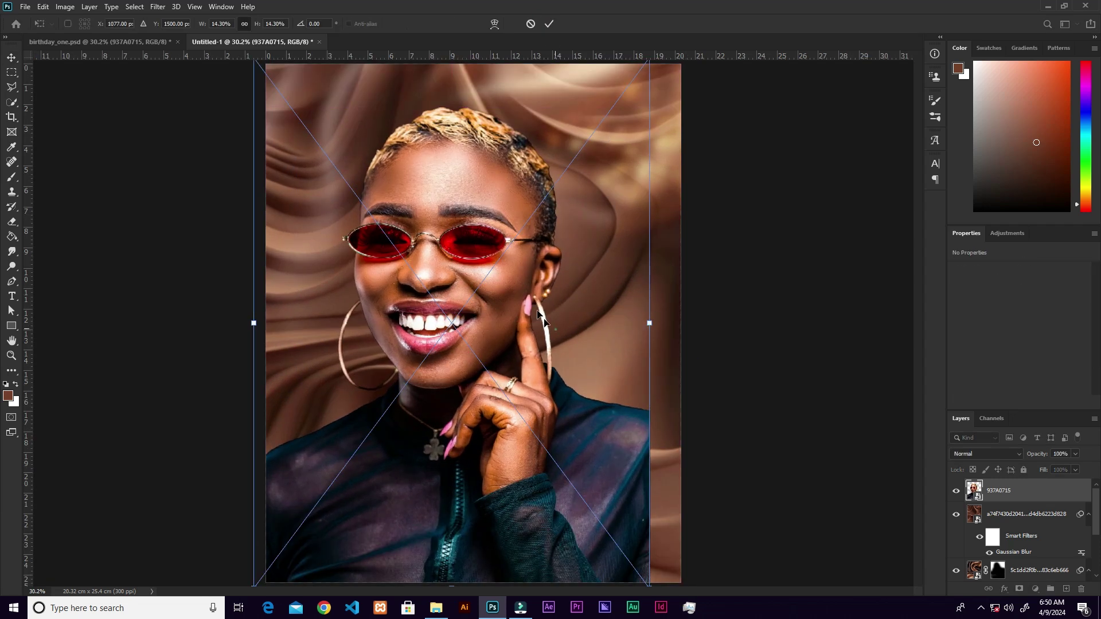
pyautogui.moveTo(543, 312); pyautogui.dragTo(548, 298)
pyautogui.moveTo(643, 561); pyautogui.dragTo(622, 526)
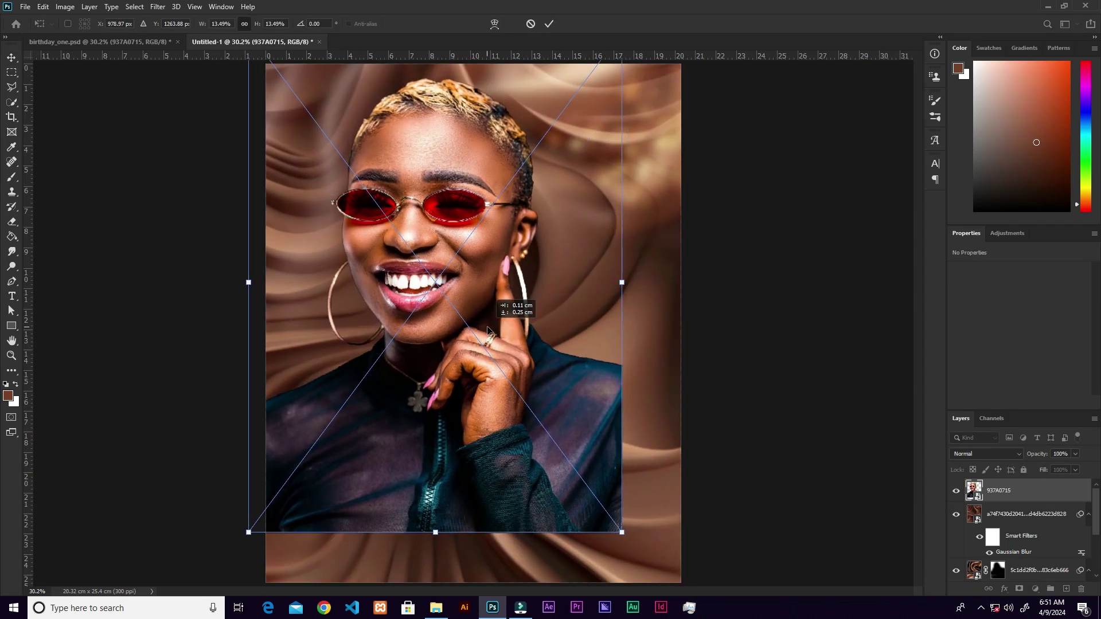
pyautogui.moveTo(504, 302); pyautogui.dragTo(510, 316)
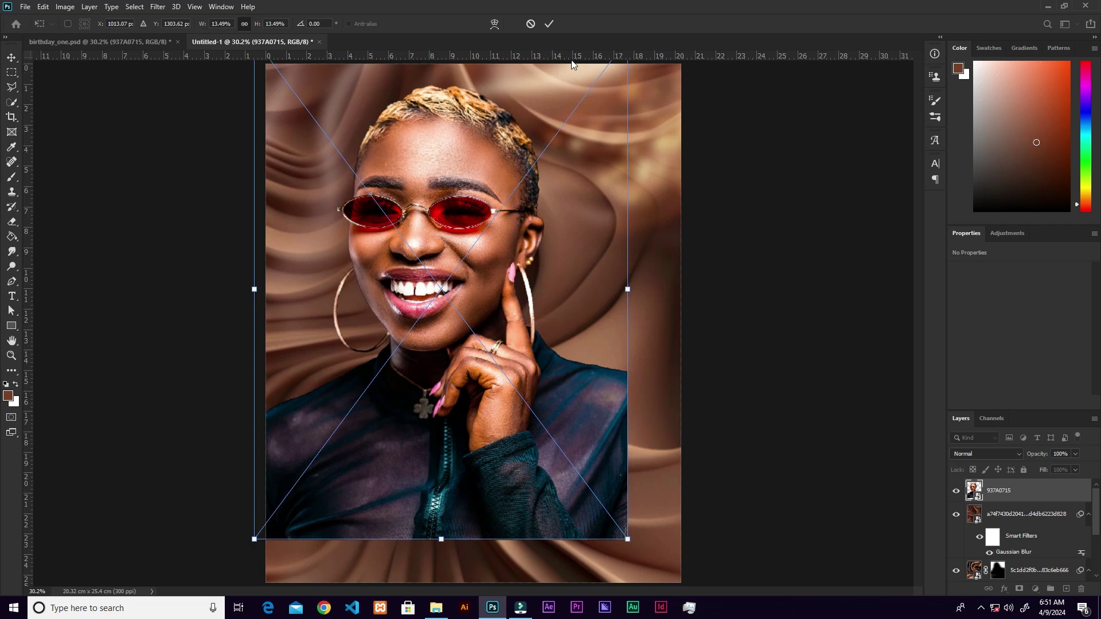
pyautogui.click(549, 24)
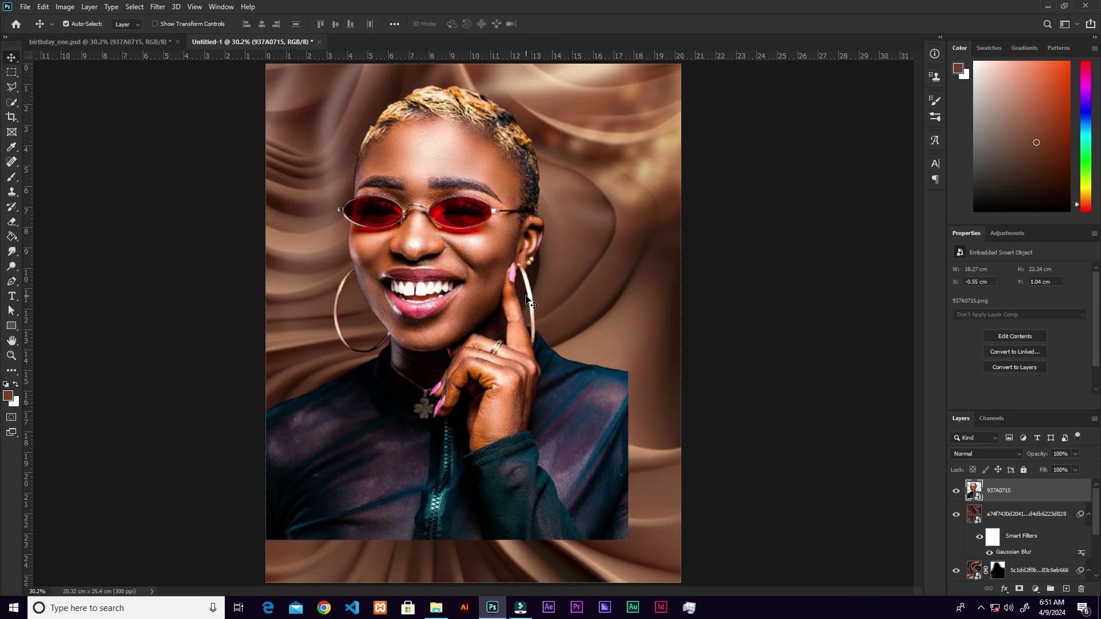
# Add a layer mask to the 937A0715 portrait and paint black to fade its right and lower edges into the background.
pyautogui.click(1019, 589)
pyautogui.press('b')
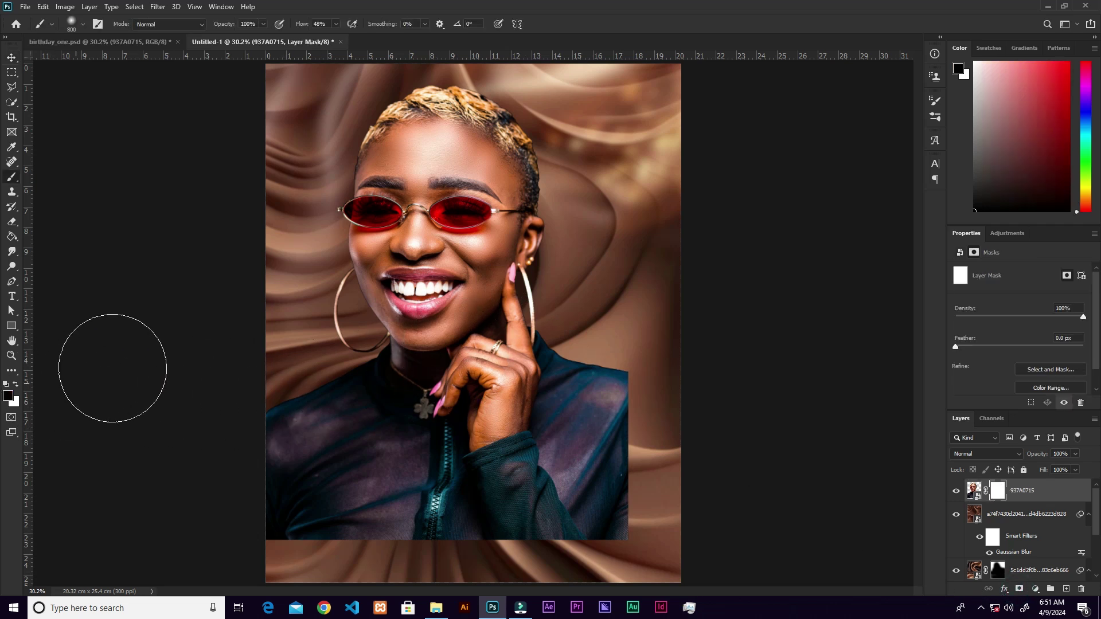
pyautogui.moveTo(690, 381)
pyautogui.mouseDown()
pyautogui.moveTo(663, 375)
pyautogui.moveTo(667, 390)
pyautogui.moveTo(672, 351)
pyautogui.moveTo(651, 510)
pyautogui.moveTo(663, 521)
pyautogui.moveTo(670, 512)
pyautogui.moveTo(611, 565)
pyautogui.moveTo(462, 571)
pyautogui.moveTo(278, 540)
pyautogui.moveTo(287, 505)
pyautogui.moveTo(301, 524)
pyautogui.moveTo(226, 498)
pyautogui.moveTo(430, 533)
pyautogui.moveTo(428, 555)
pyautogui.moveTo(626, 539)
pyautogui.moveTo(546, 558)
pyautogui.moveTo(421, 575)
pyautogui.moveTo(649, 444)
pyautogui.moveTo(651, 430)
pyautogui.moveTo(590, 510)
pyautogui.moveTo(665, 428)
pyautogui.moveTo(534, 538)
pyautogui.moveTo(361, 545)
pyautogui.mouseUp()
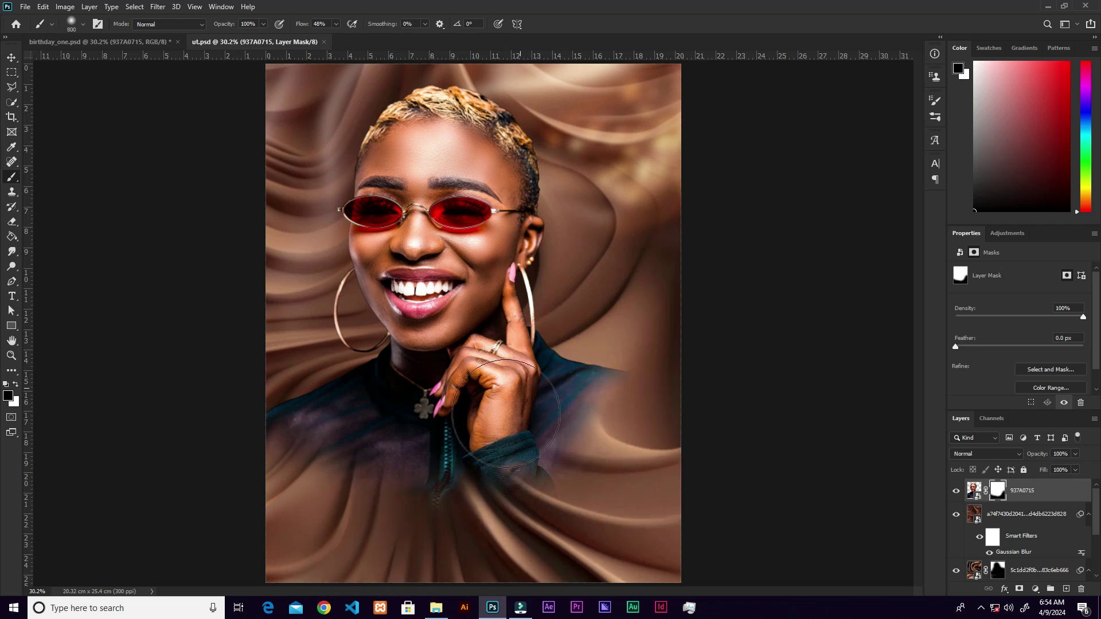
# Place the 937A0705 portrait from the resources folder and scale it to about 13.11% in the lower-right area of the canvas.
pyautogui.click(436, 609)
pyautogui.moveTo(294, 135); pyautogui.dragTo(560, 318)
pyautogui.moveTo(266, 69); pyautogui.dragTo(403, 238)
pyautogui.moveTo(569, 407); pyautogui.dragTo(610, 414)
pyautogui.moveTo(719, 244); pyautogui.dragTo(745, 231)
pyautogui.moveTo(621, 300); pyautogui.dragTo(622, 311)
pyautogui.moveTo(741, 240); pyautogui.dragTo(749, 234)
pyautogui.moveTo(603, 326); pyautogui.dragTo(602, 335)
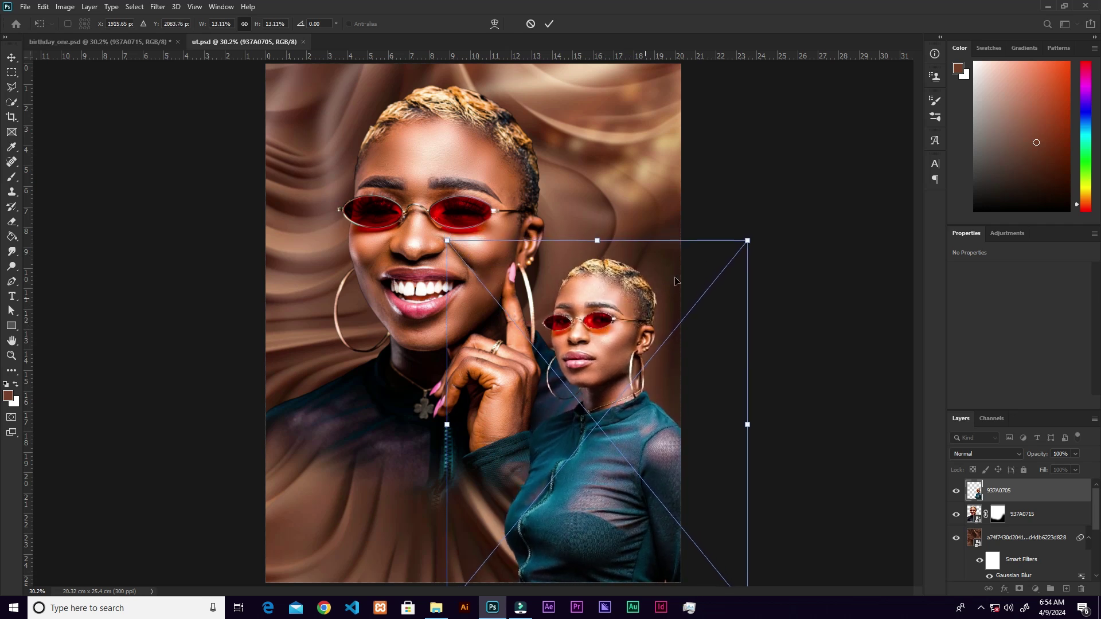
# Enlarge the 937A0705 portrait to 13.81%, adjust its position beside the large portrait, and commit the placement.
pyautogui.moveTo(752, 238)
pyautogui.mouseDown()
pyautogui.moveTo(778, 224)
pyautogui.moveTo(754, 236)
pyautogui.moveTo(767, 226)
pyautogui.moveTo(758, 228)
pyautogui.mouseUp()
pyautogui.hotkey('ctrl', 'z')
pyautogui.moveTo(654, 295); pyautogui.dragTo(643, 305)
pyautogui.moveTo(757, 238); pyautogui.dragTo(760, 234)
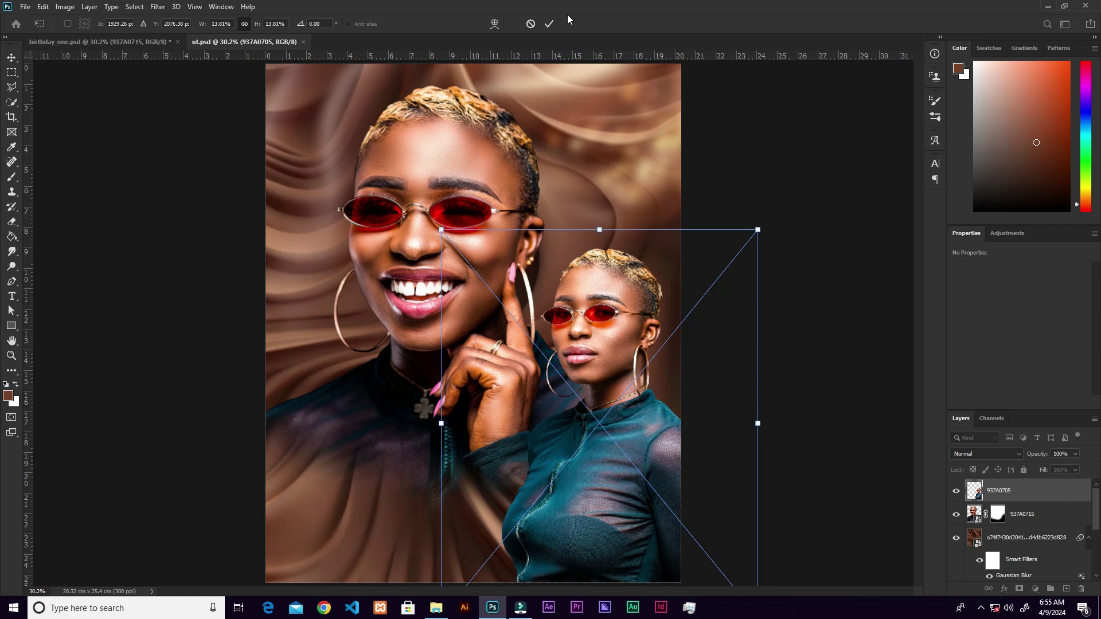
pyautogui.click(550, 24)
# Add an empty layer above the 937A0705 portrait and switch to the Gradient tool.
pyautogui.press('b')
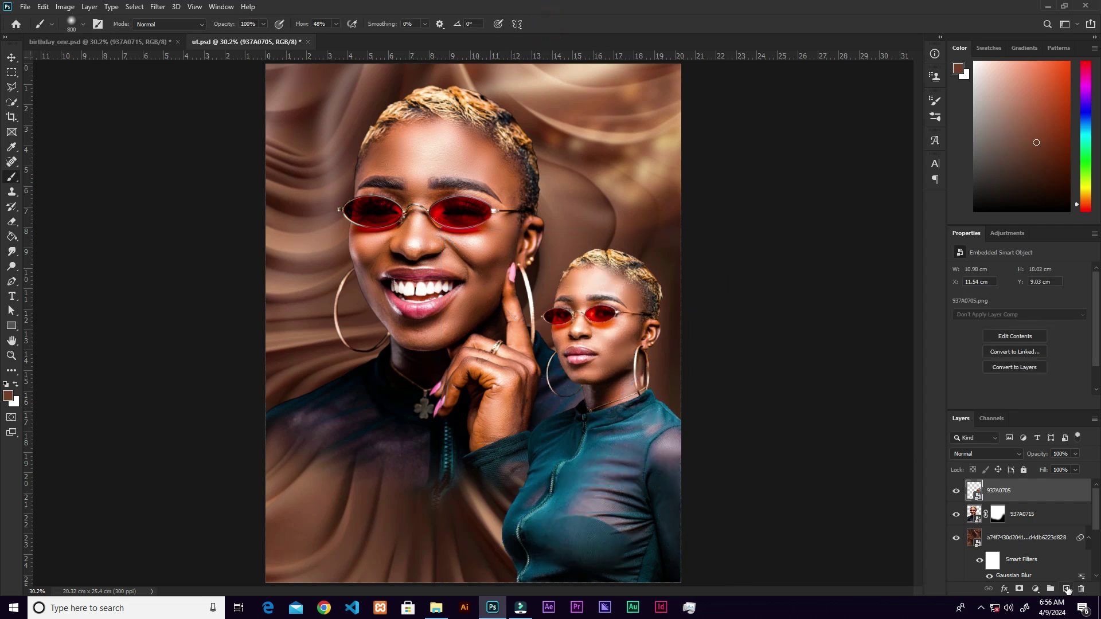
pyautogui.click(1067, 589)
pyautogui.click(12, 236)
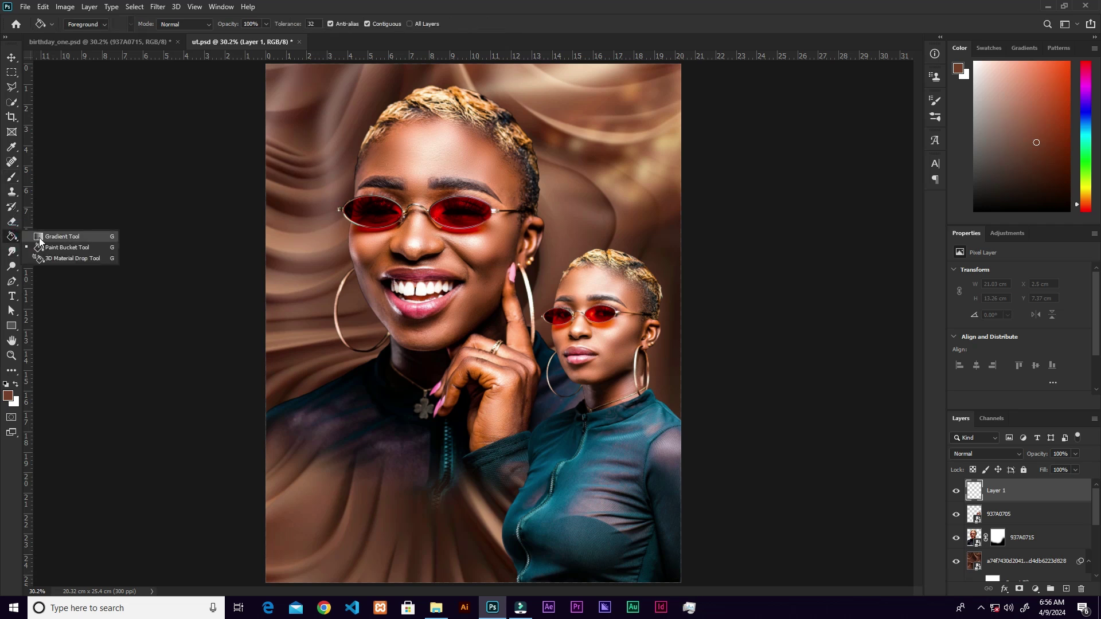
pyautogui.click(40, 237)
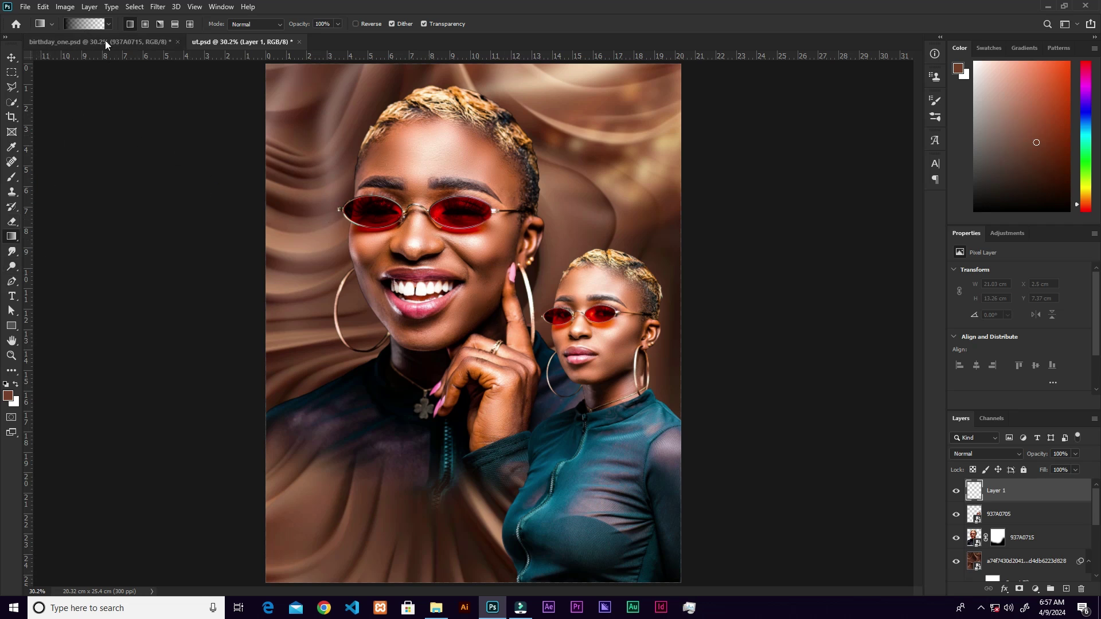
# Set up a black-to-transparent custom gradient with the starting colour stop in black (000000) at location 0%.
pyautogui.click(89, 26)
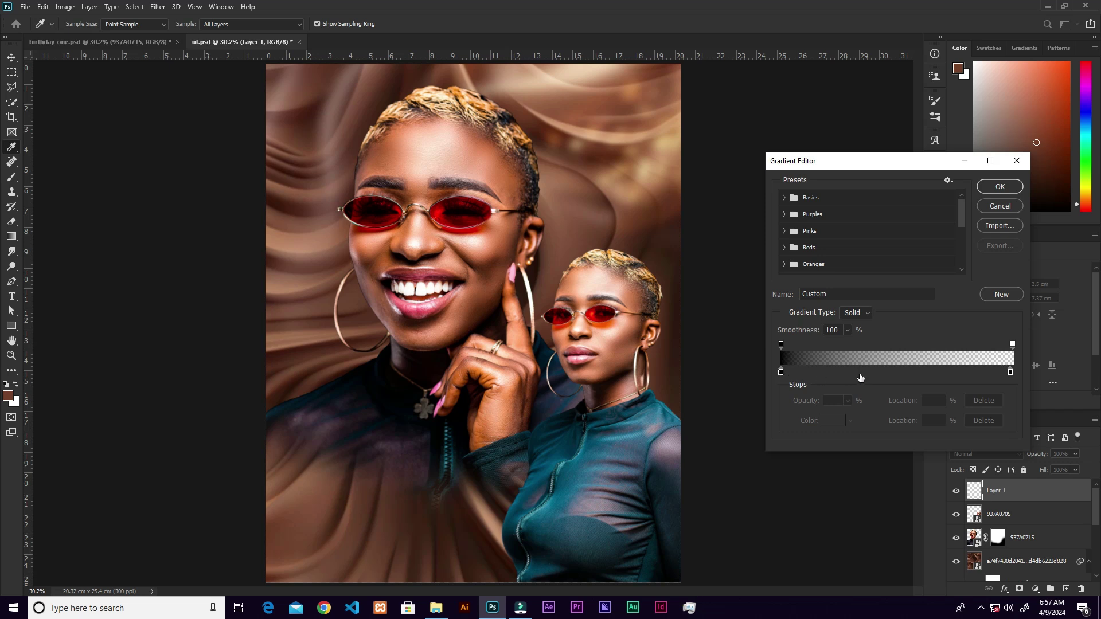
pyautogui.click(785, 198)
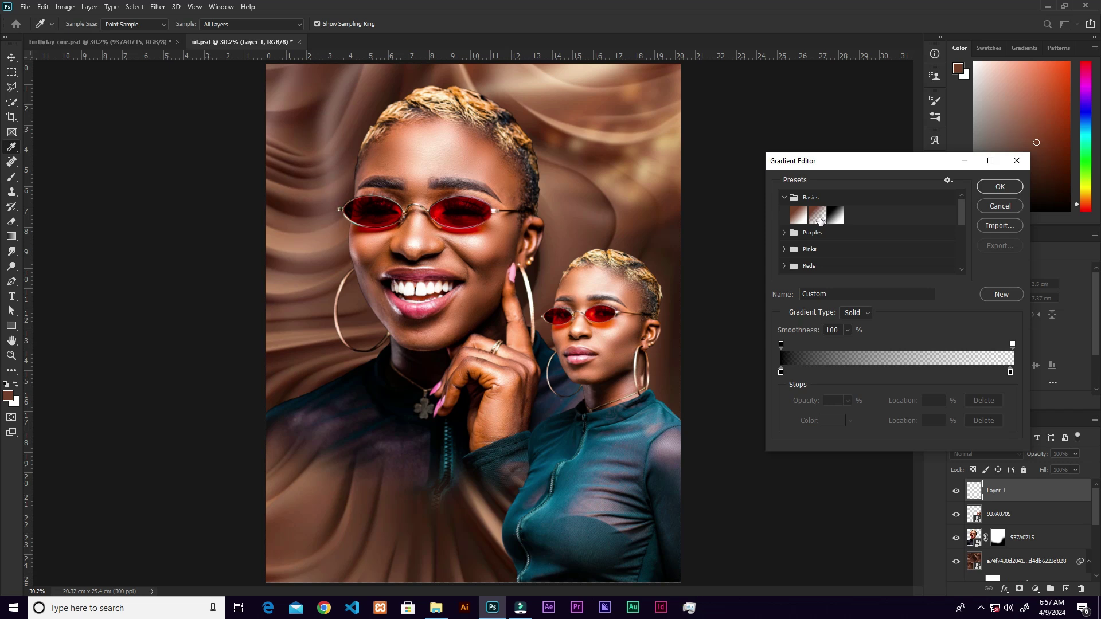
pyautogui.click(781, 373)
pyautogui.click(1010, 374)
pyautogui.click(781, 374)
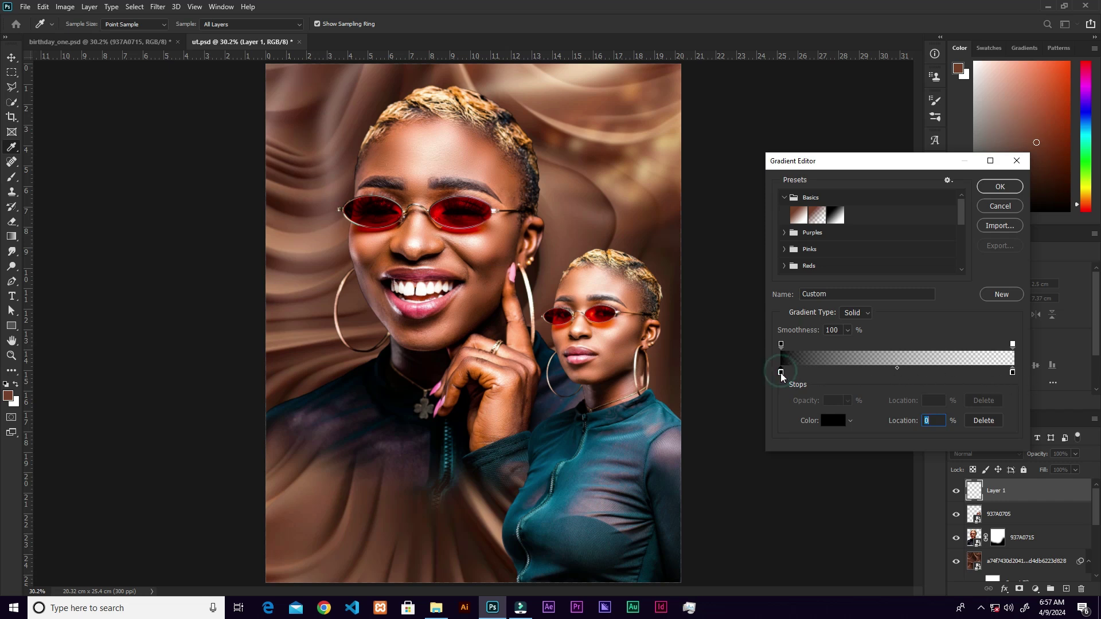
pyautogui.click(833, 420)
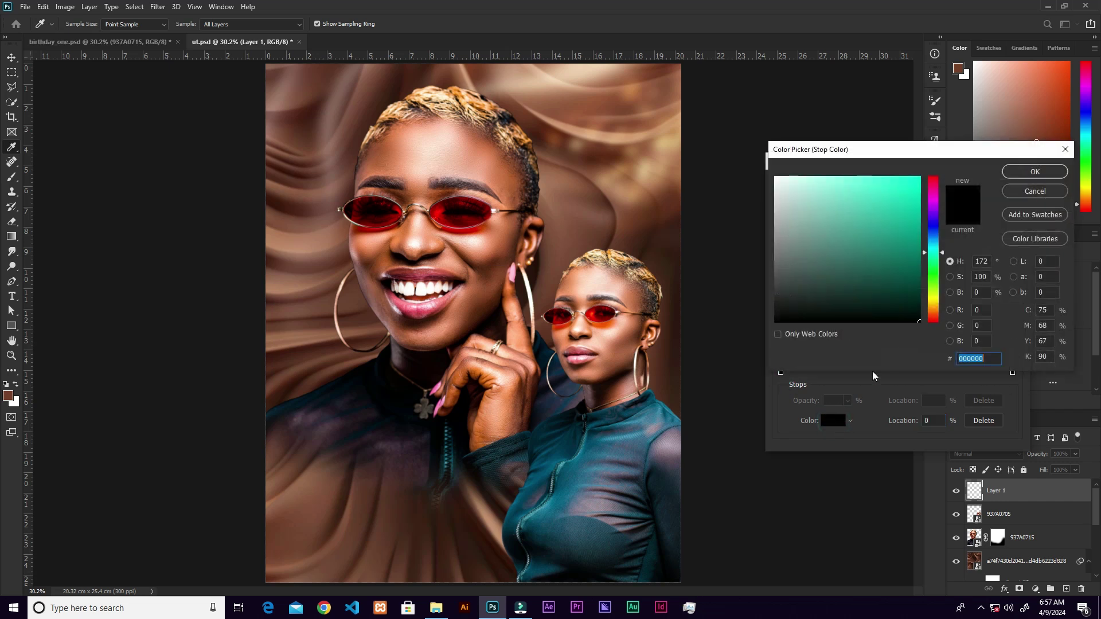
pyautogui.click(1027, 172)
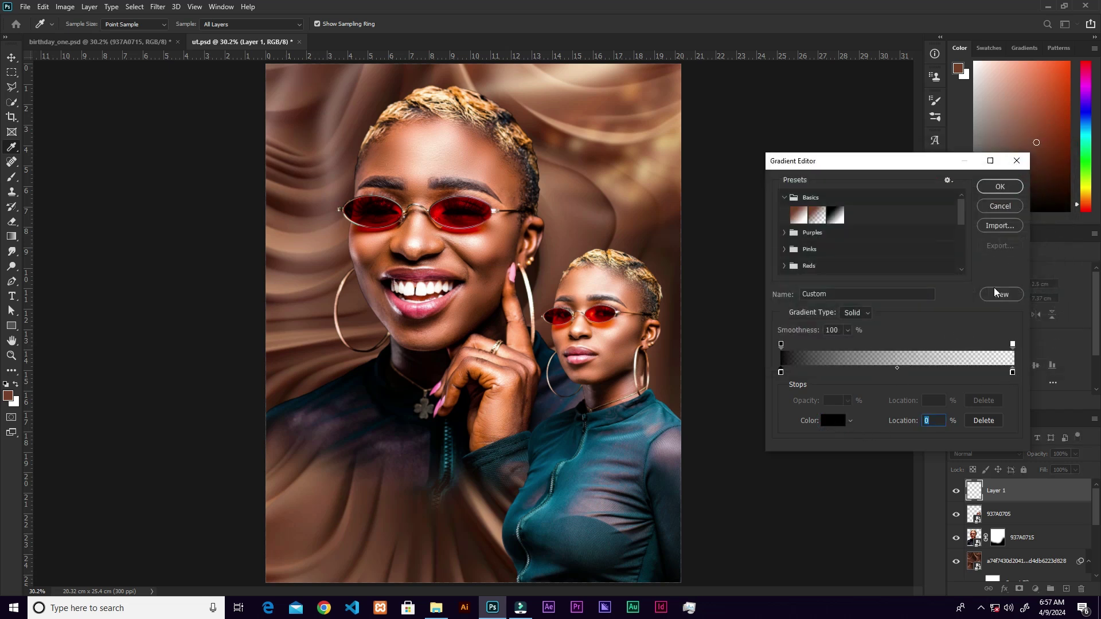
pyautogui.click(1001, 187)
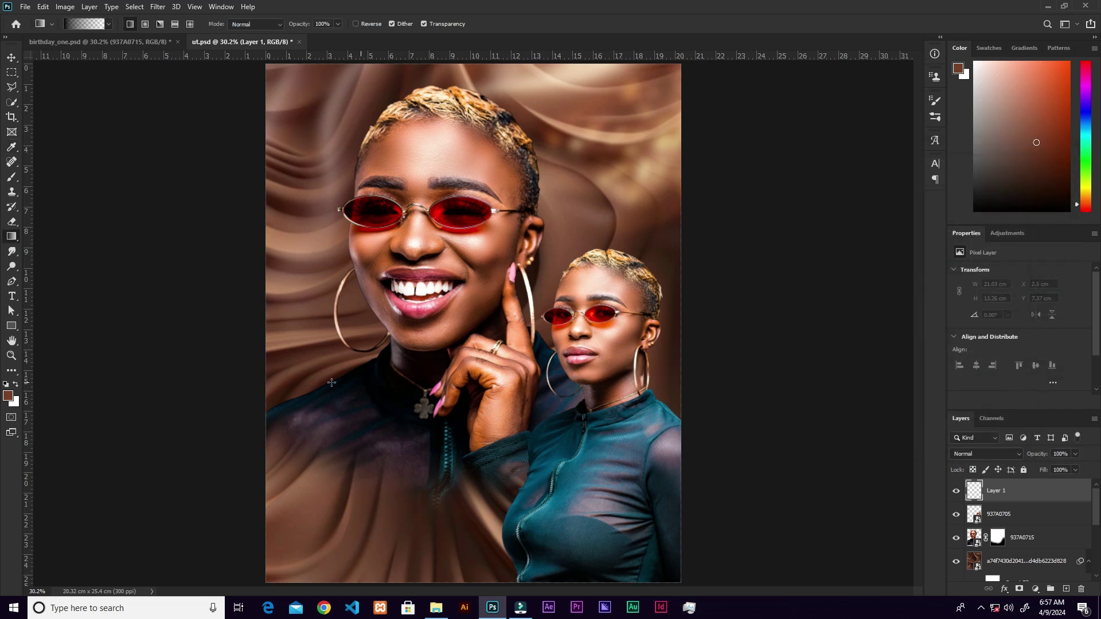
# Draw a linear gradient on Layer 1 from just below the canvas up to its middle to darken the lower half.
pyautogui.hotkey('ctrl', '-')
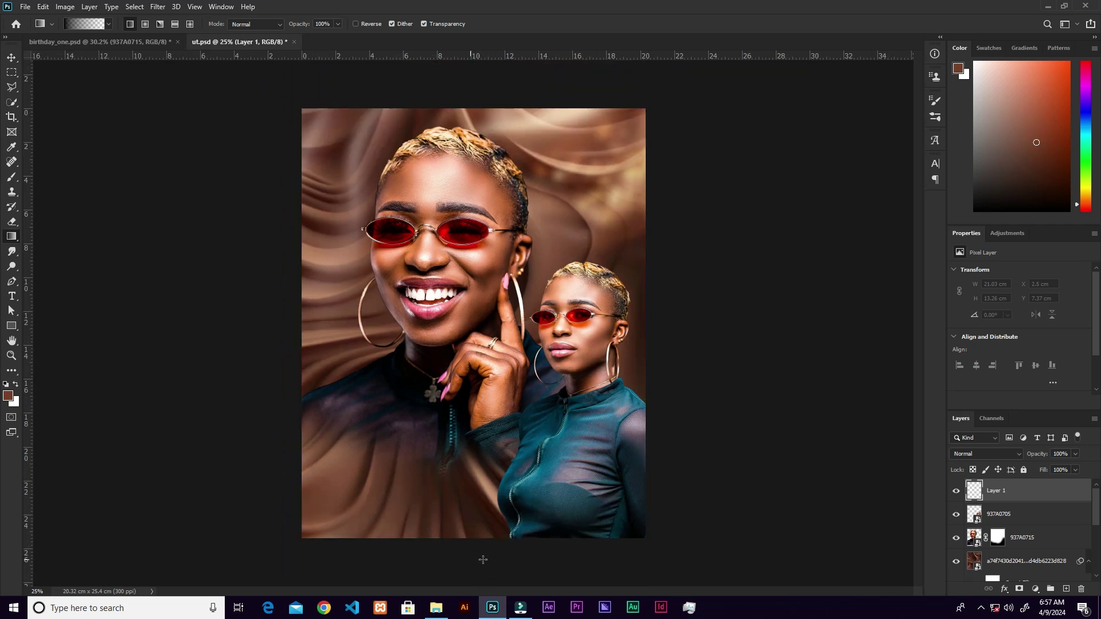
pyautogui.moveTo(482, 566); pyautogui.dragTo(489, 313)
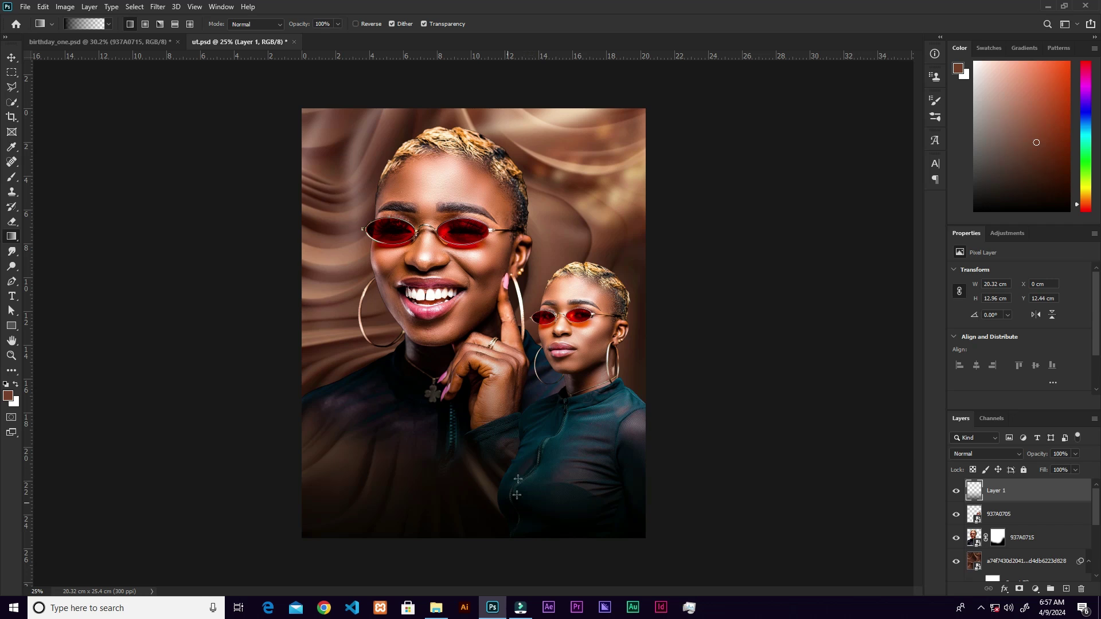
pyautogui.press('v')
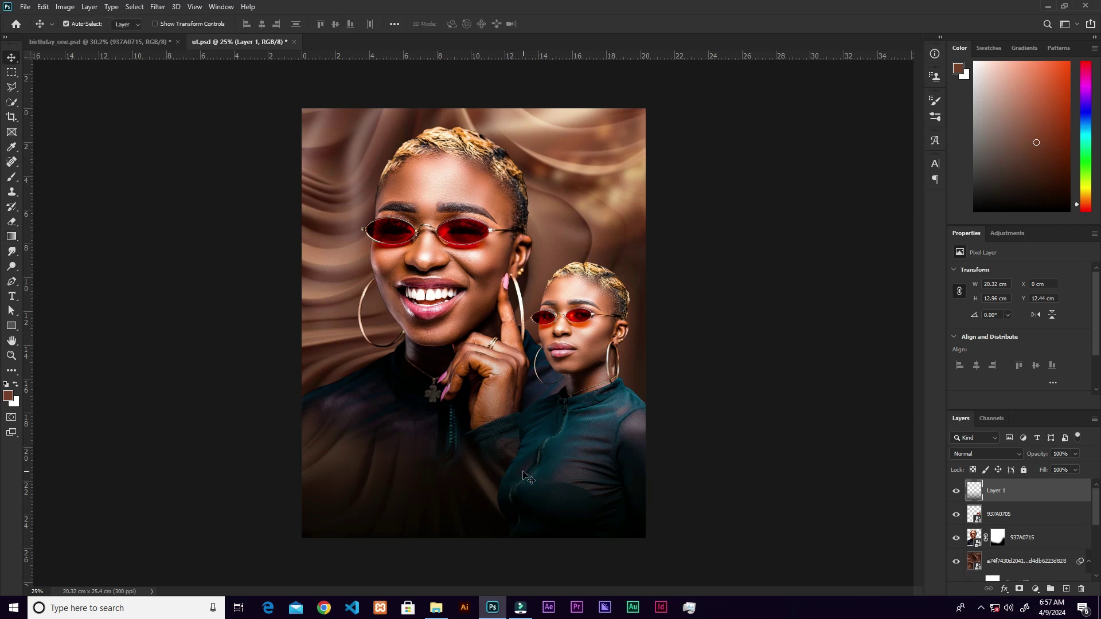
pyautogui.hotkey('ctrl', '+')
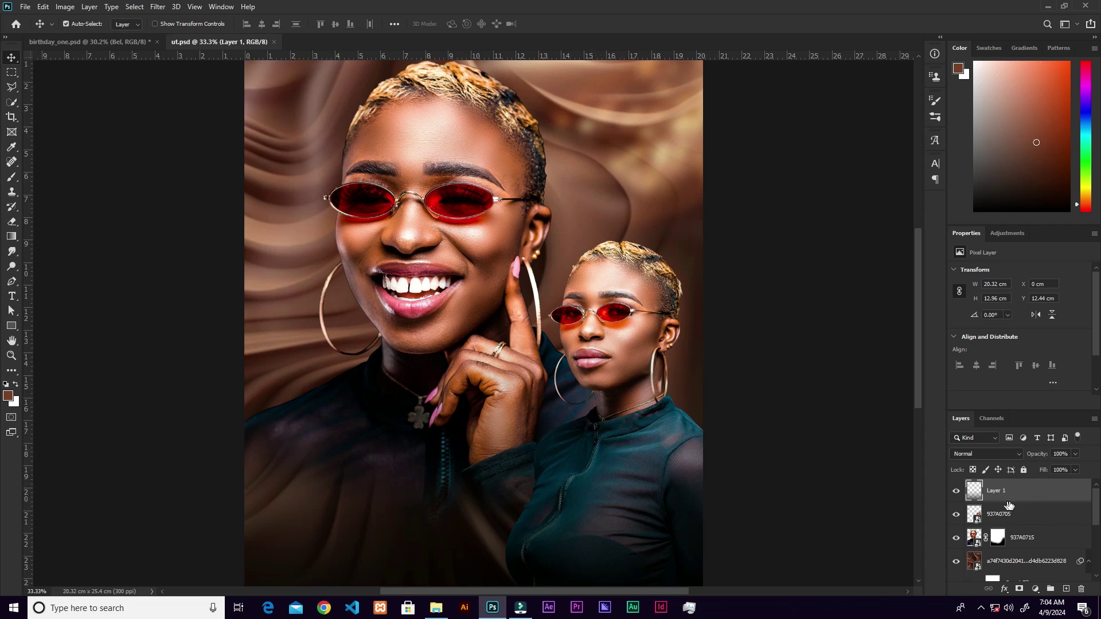
# Duplicate the Layer 1 gradient to deepen the dark lower area, and compare the image with and without the copy.
pyautogui.hotkey('ctrl', 'j')
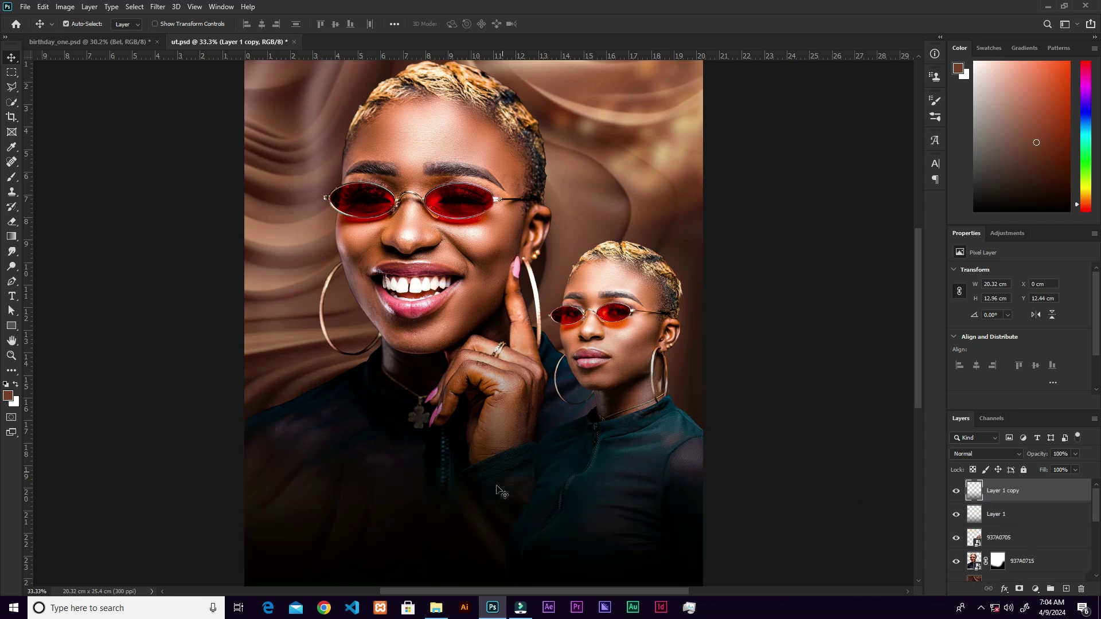
pyautogui.click(956, 492)
pyautogui.click(955, 492)
# Shorten the Layer 1 copy gradient from its upper edge to about 9.2 cm high, keeping its full width and lower edge.
pyautogui.hotkey('ctrl', 't')
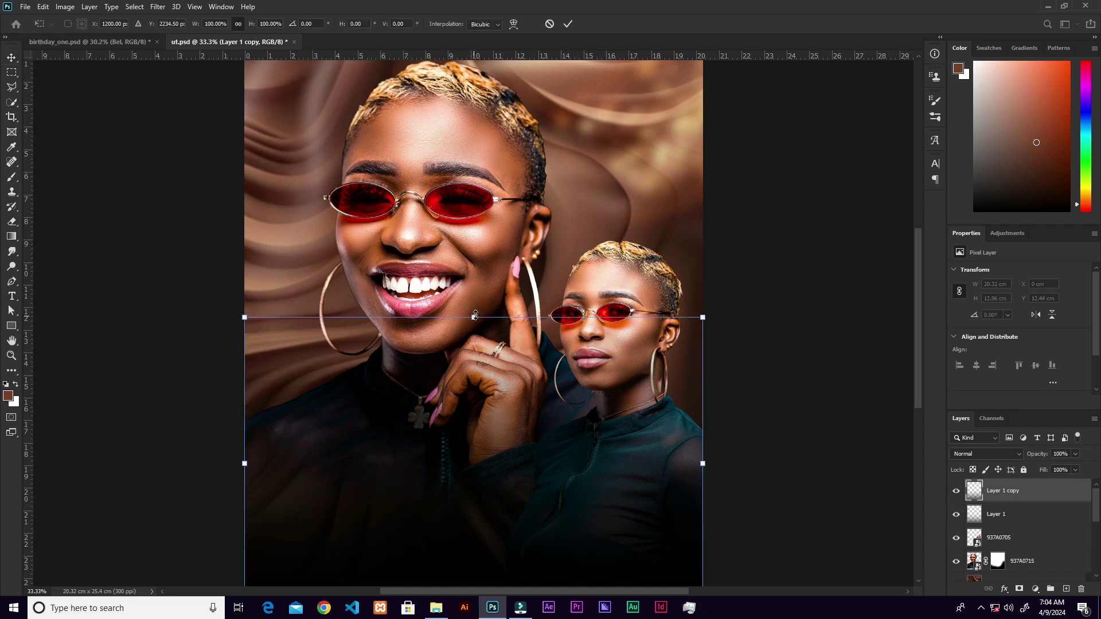
pyautogui.moveTo(537, 403); pyautogui.dragTo(557, 286)
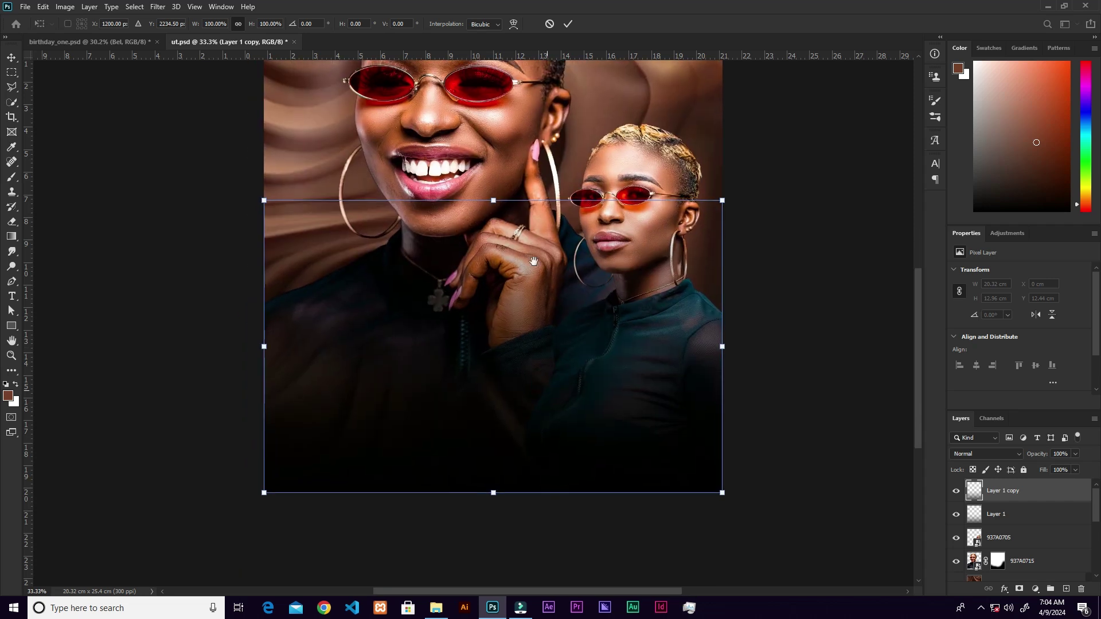
pyautogui.moveTo(495, 200); pyautogui.dragTo(503, 285)
pyautogui.click(567, 24)
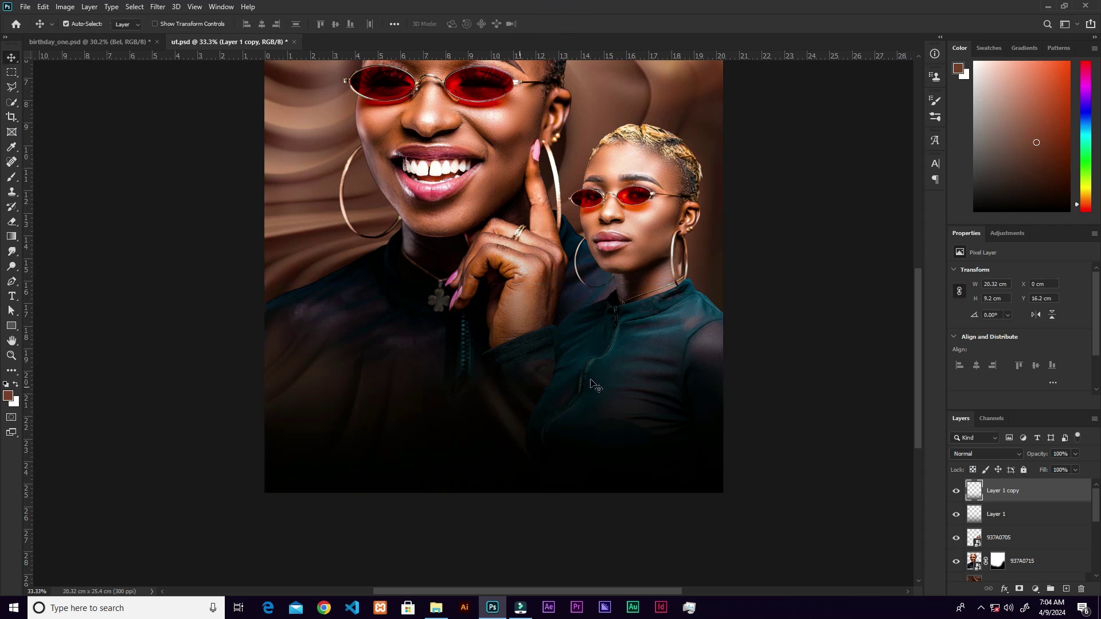
pyautogui.moveTo(571, 308); pyautogui.dragTo(546, 394)
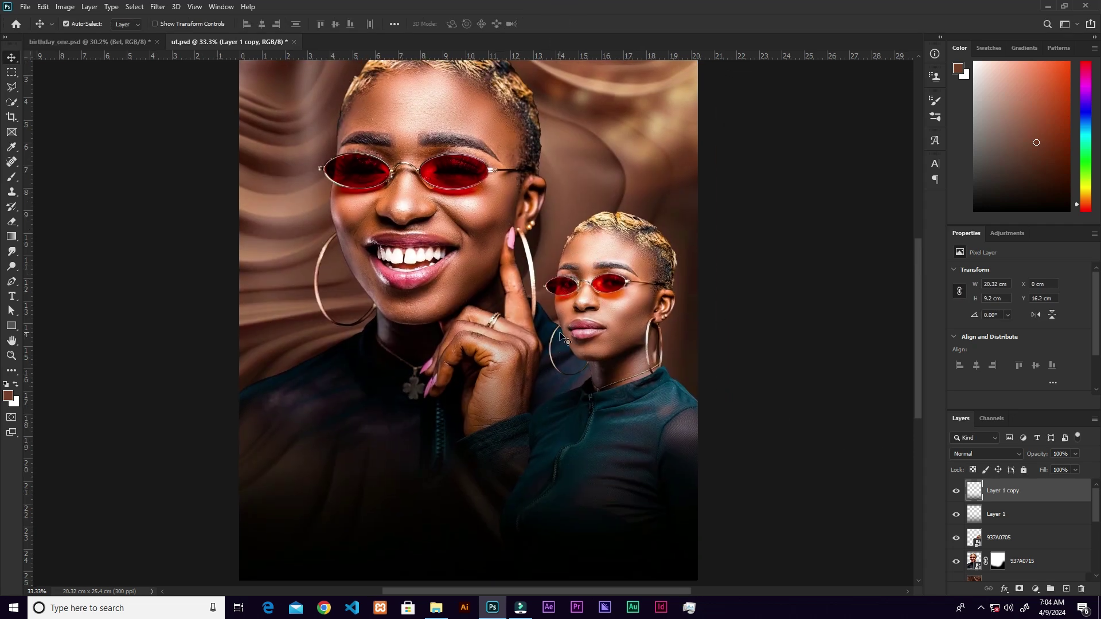
pyautogui.press('ctrl')
pyautogui.hotkey('ctrl', '0')
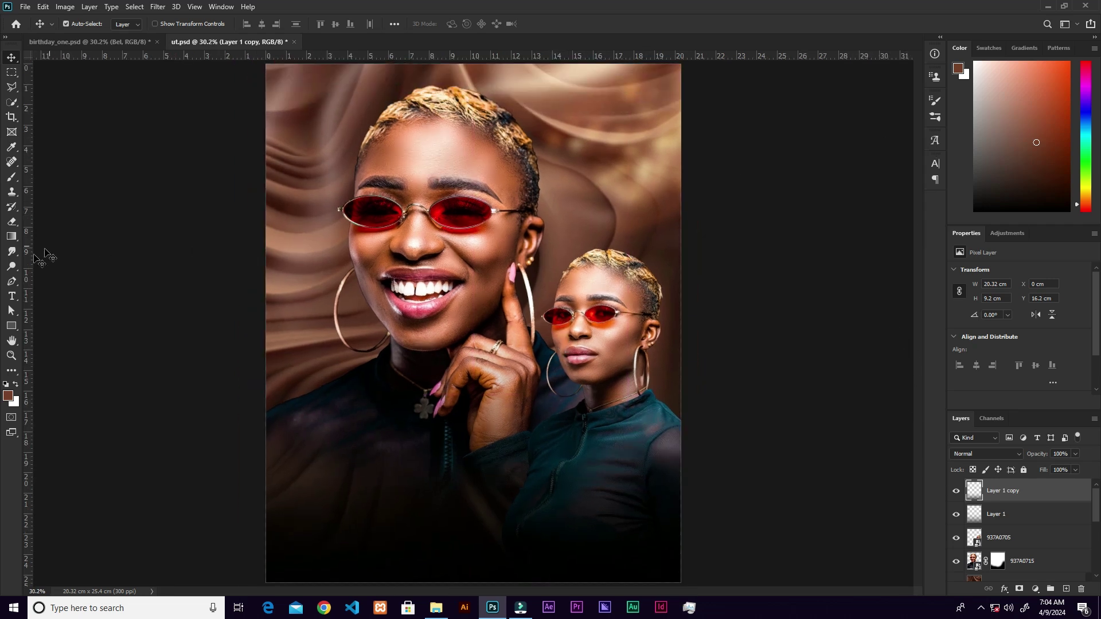
# Add the celebrant's short name as white Montserrat Regular text over the large portrait's chest and commit it.
pyautogui.click(11, 296)
pyautogui.click(392, 409)
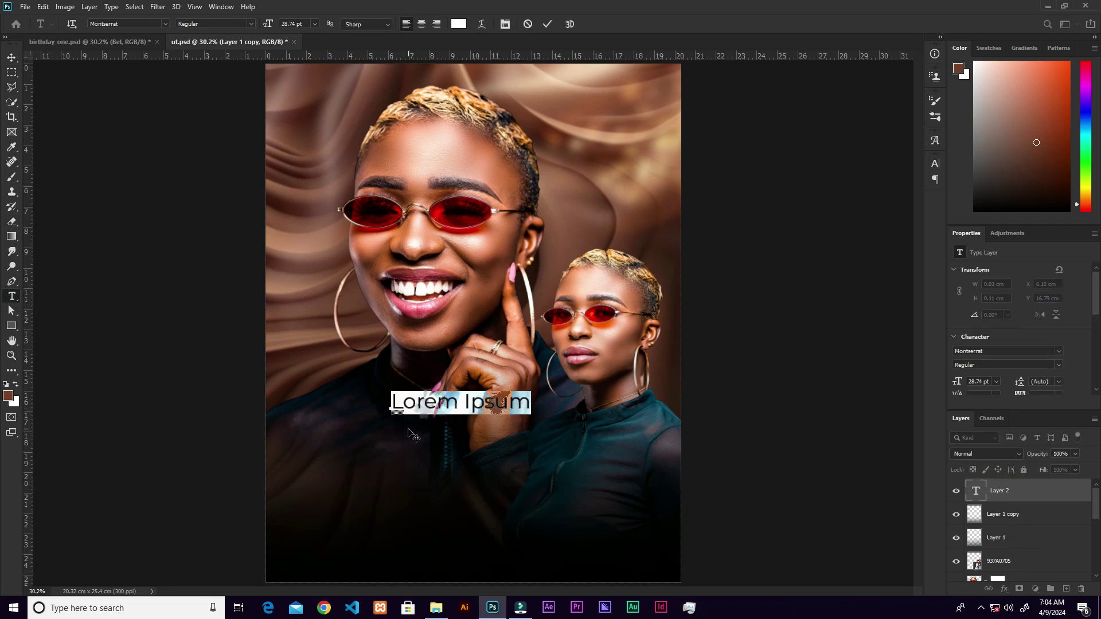
pyautogui.write('Bel')
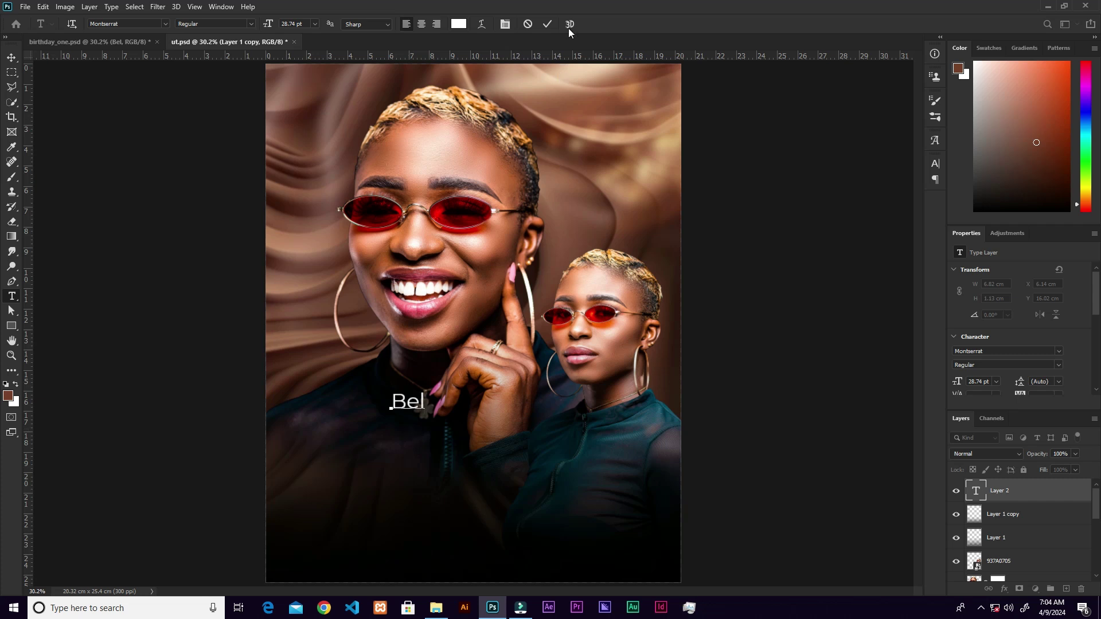
pyautogui.click(547, 24)
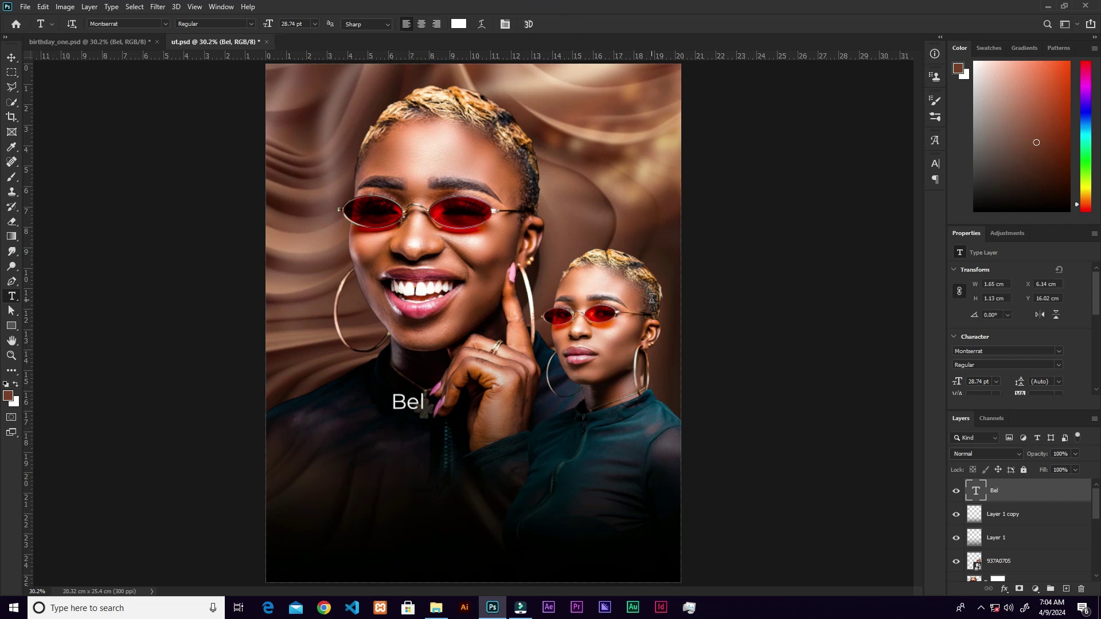
# Increase the name text's font size to 134.74 pt.
pyautogui.click(936, 163)
pyautogui.moveTo(809, 196); pyautogui.dragTo(866, 197)
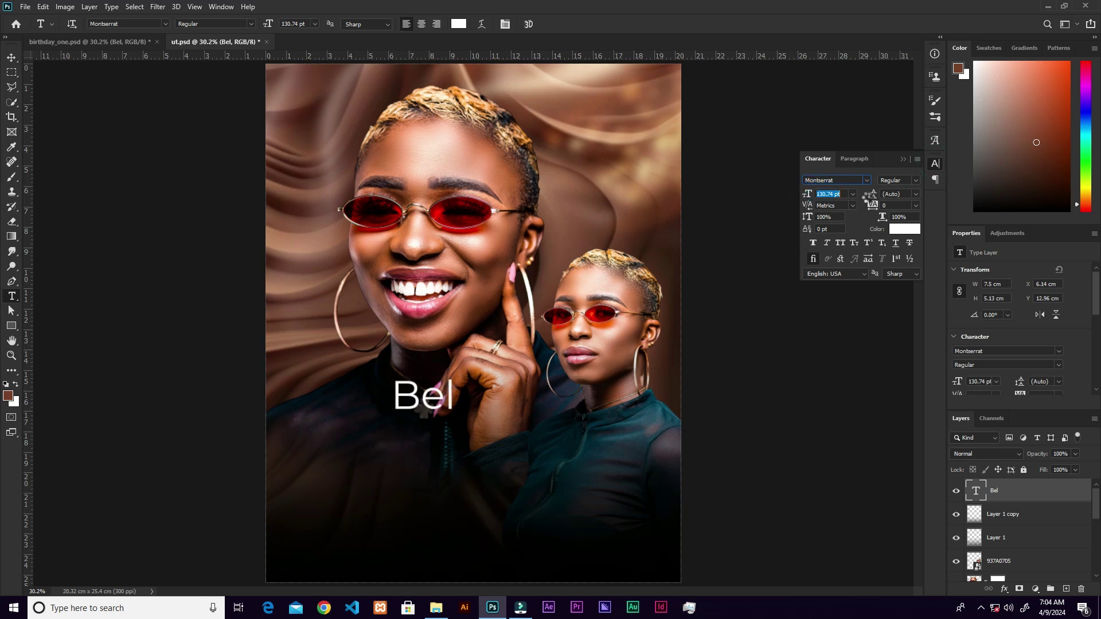
pyautogui.click(220, 7)
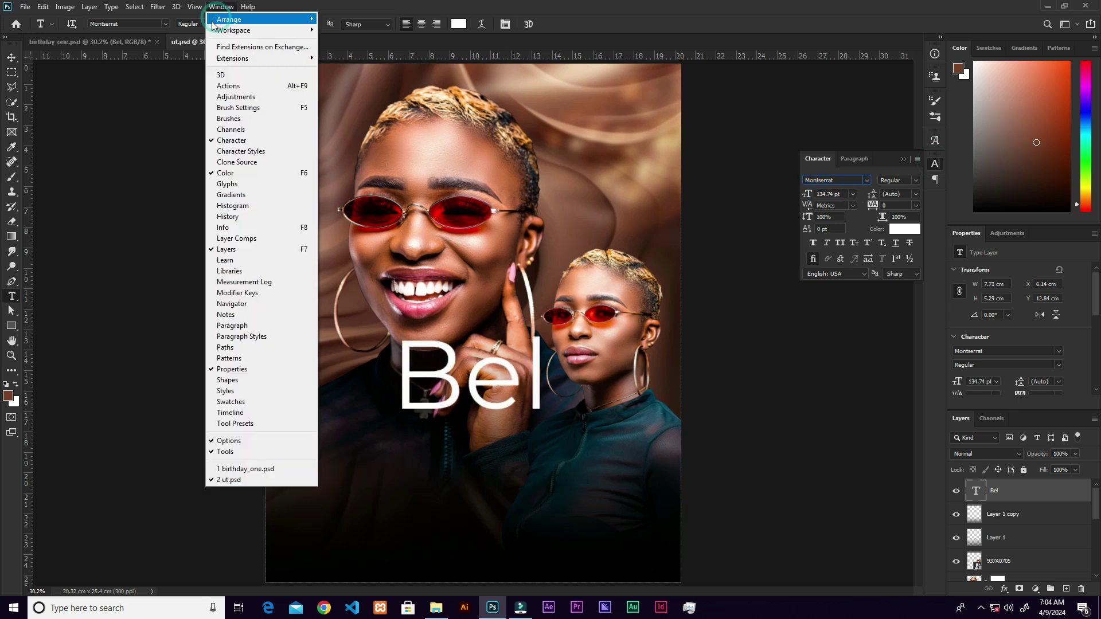
pyautogui.click(900, 159)
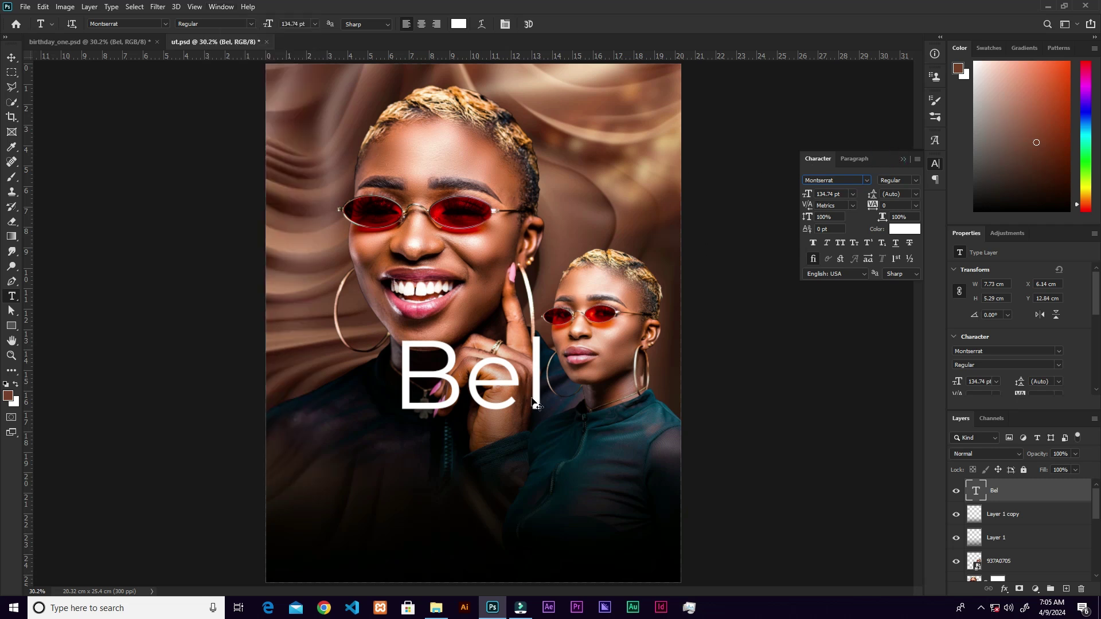
pyautogui.click(539, 372)
pyautogui.write('v')
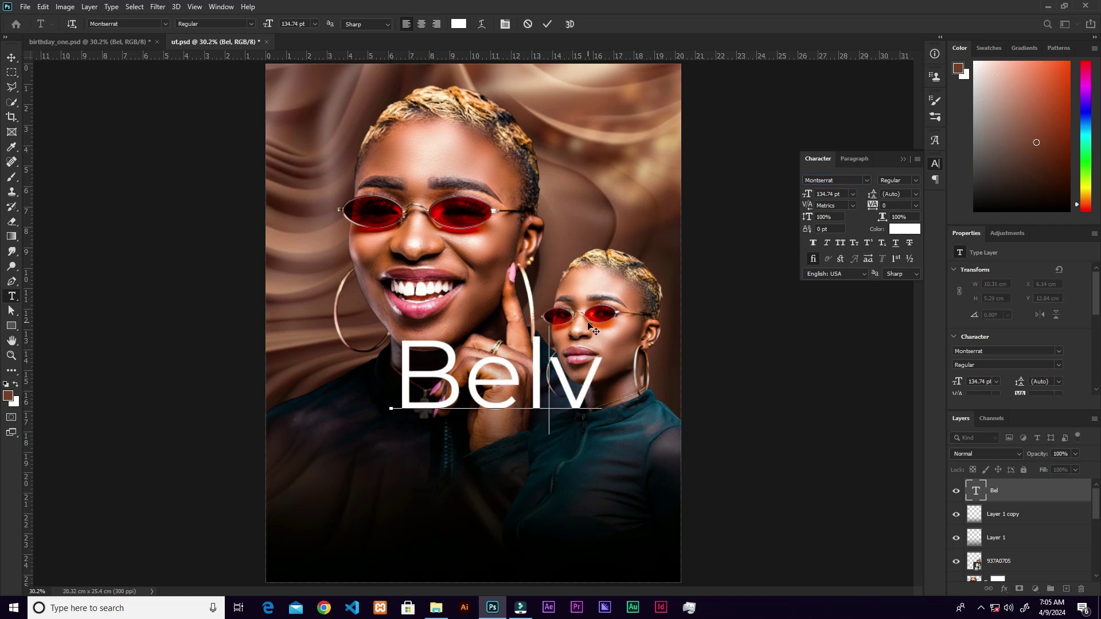
pyautogui.press('BackSpace')
pyautogui.click(547, 24)
# Move the name text to the lower left of the canvas and scale it up to 154.29%, about 207.89 pt.
pyautogui.press('v')
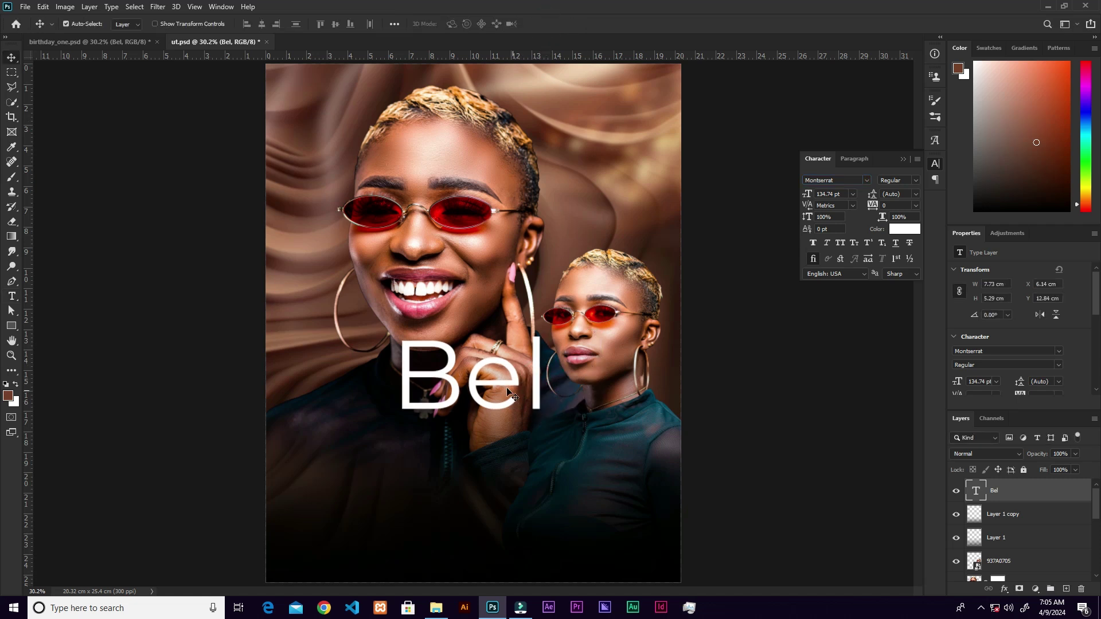
pyautogui.moveTo(505, 372); pyautogui.dragTo(396, 413)
pyautogui.hotkey('ctrl', 't')
pyautogui.moveTo(441, 475); pyautogui.dragTo(531, 483)
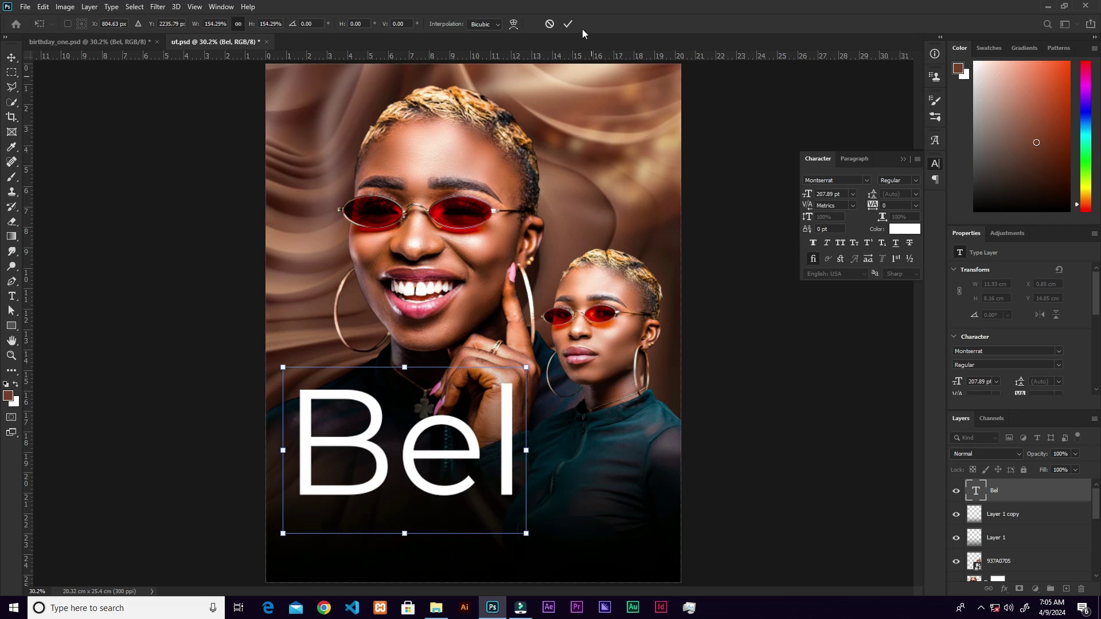
pyautogui.click(568, 23)
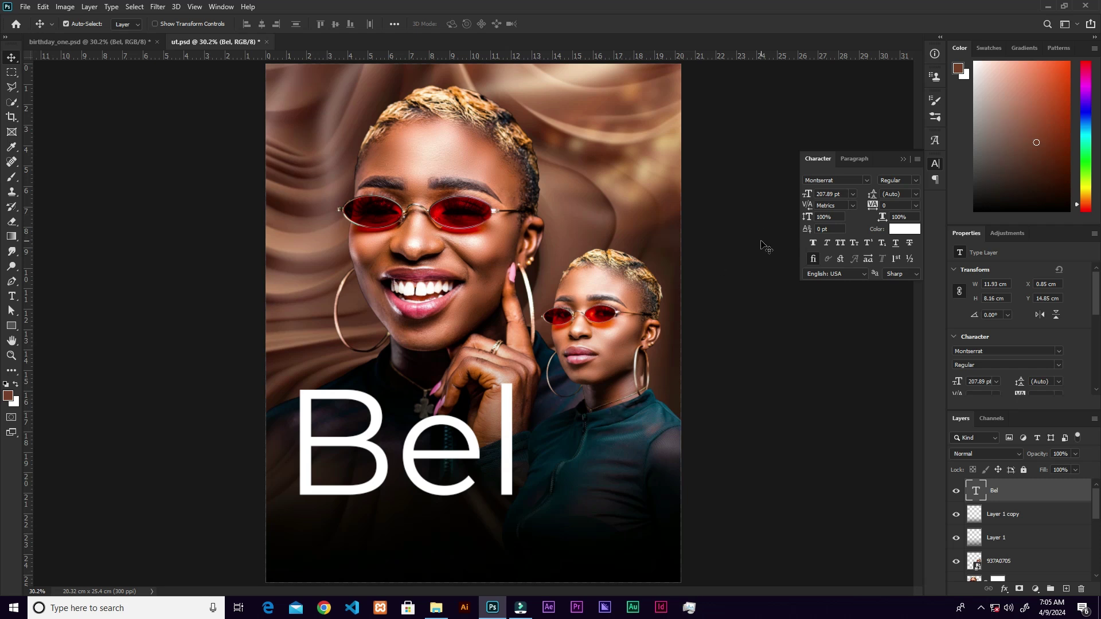
# Change the name text's font to Histora Beralin, then enlarge it to about 239.74 pt and adjust its position.
pyautogui.click(867, 180)
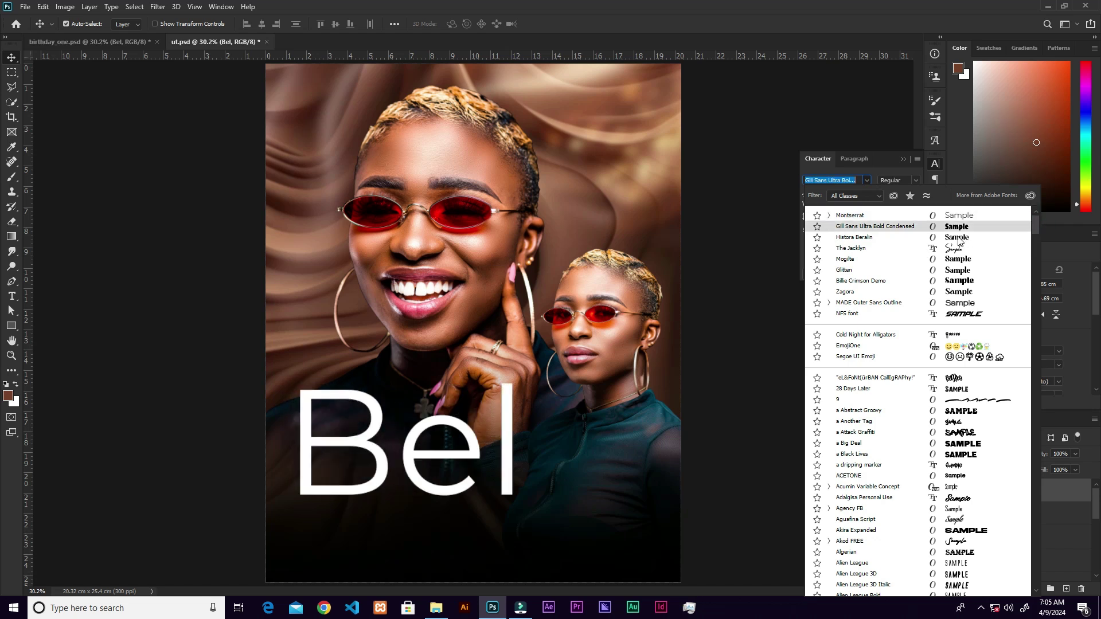
pyautogui.click(873, 238)
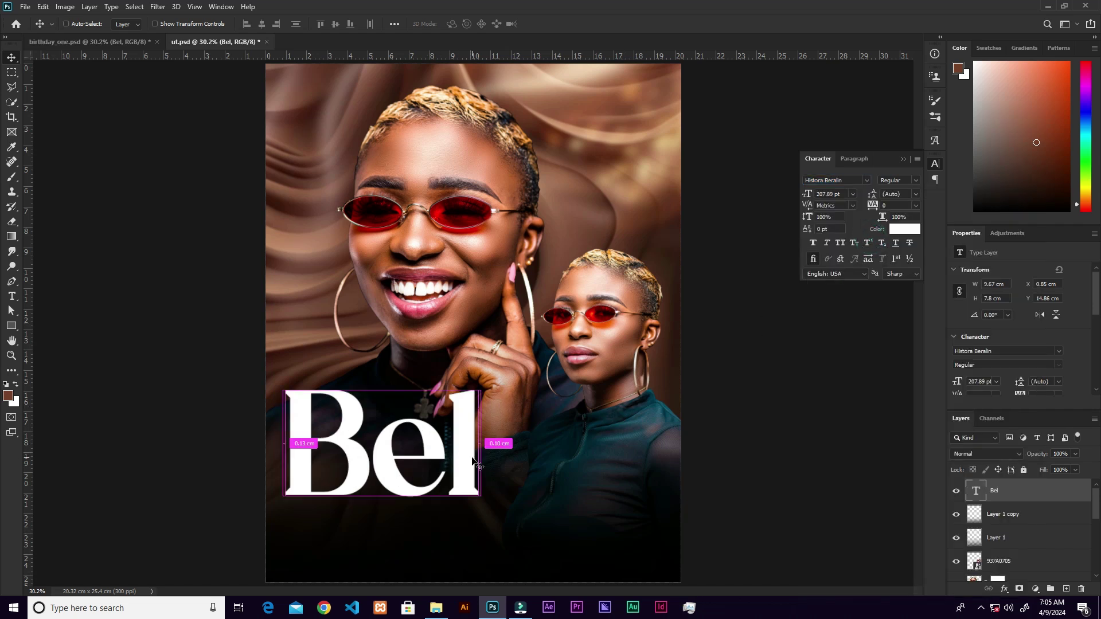
pyautogui.hotkey('ctrl', 't')
pyautogui.moveTo(496, 540); pyautogui.dragTo(505, 547)
pyautogui.moveTo(448, 486); pyautogui.dragTo(454, 469)
pyautogui.moveTo(511, 535); pyautogui.dragTo(517, 538)
pyautogui.click(569, 24)
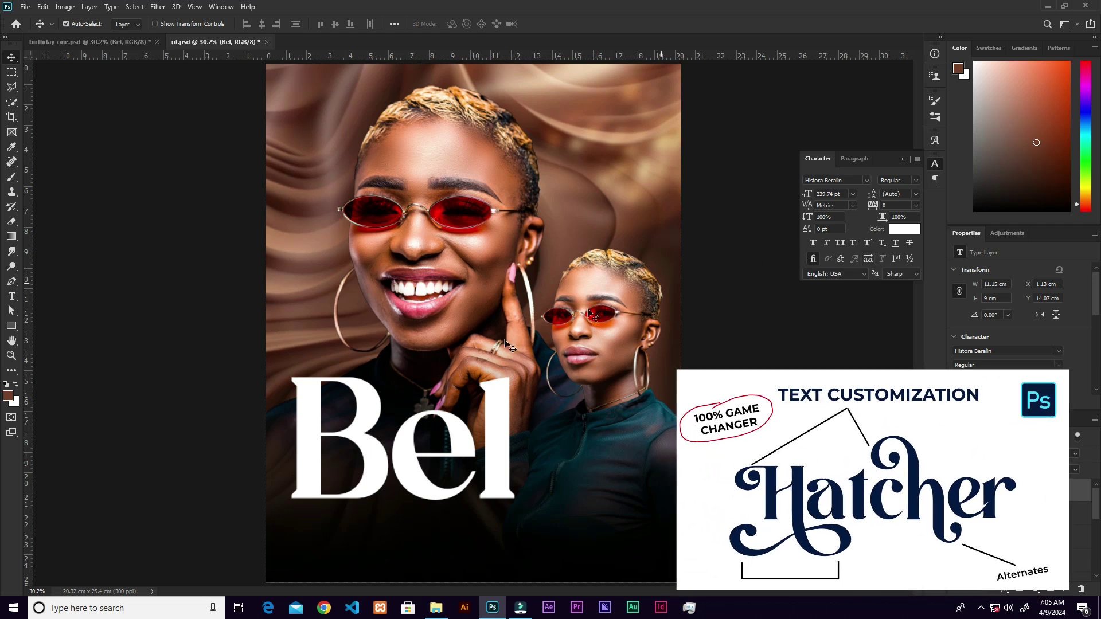
# Turn on stylistic alternates for the name text to give its capital letter a decorative swirl.
pyautogui.click(867, 262)
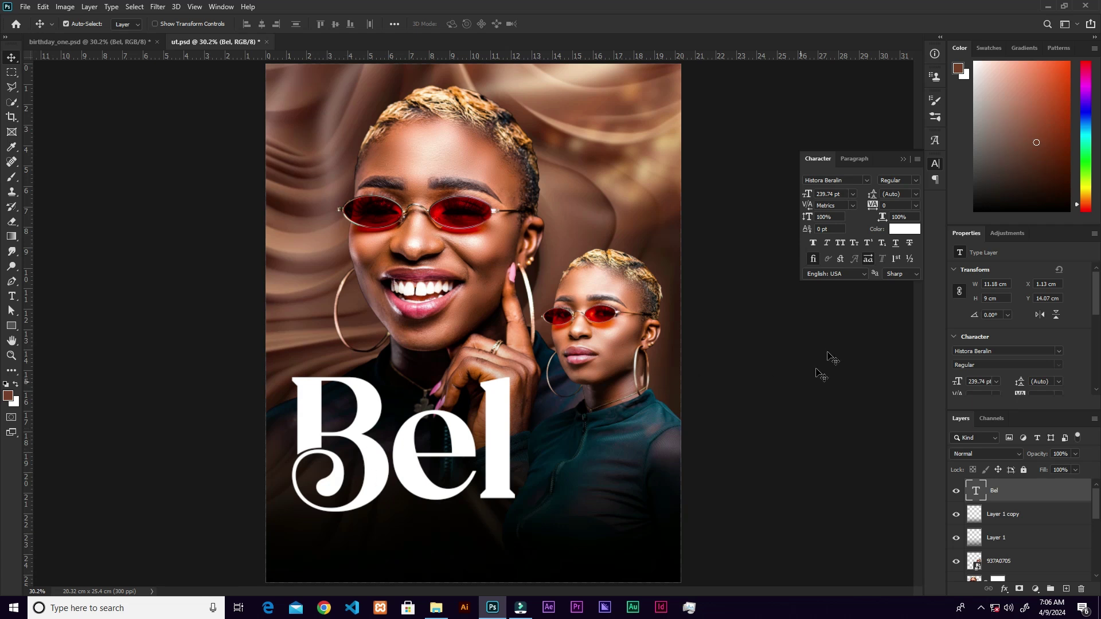
pyautogui.click(904, 159)
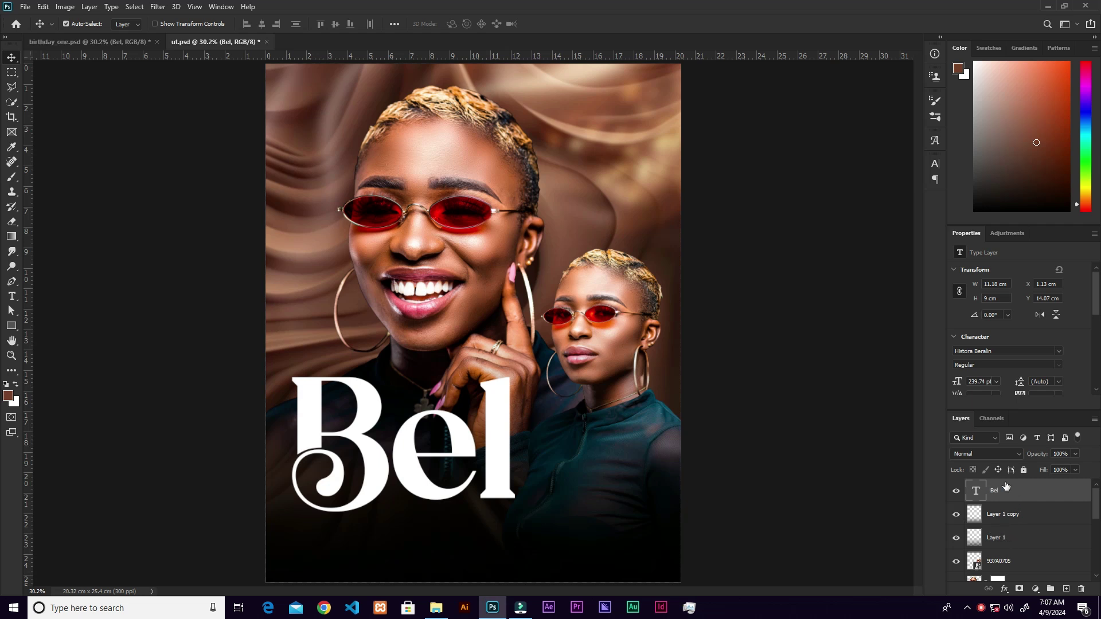
# Add a white Stroke effect to the name text with a size of 5 px and the position set to Outside.
pyautogui.click(1005, 589)
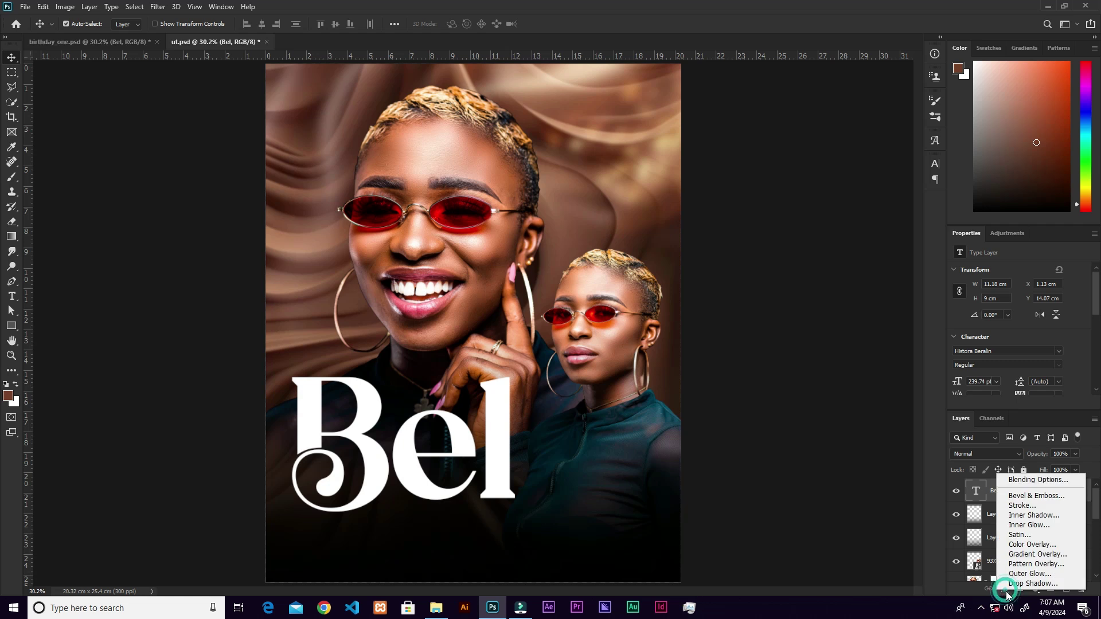
pyautogui.click(1021, 482)
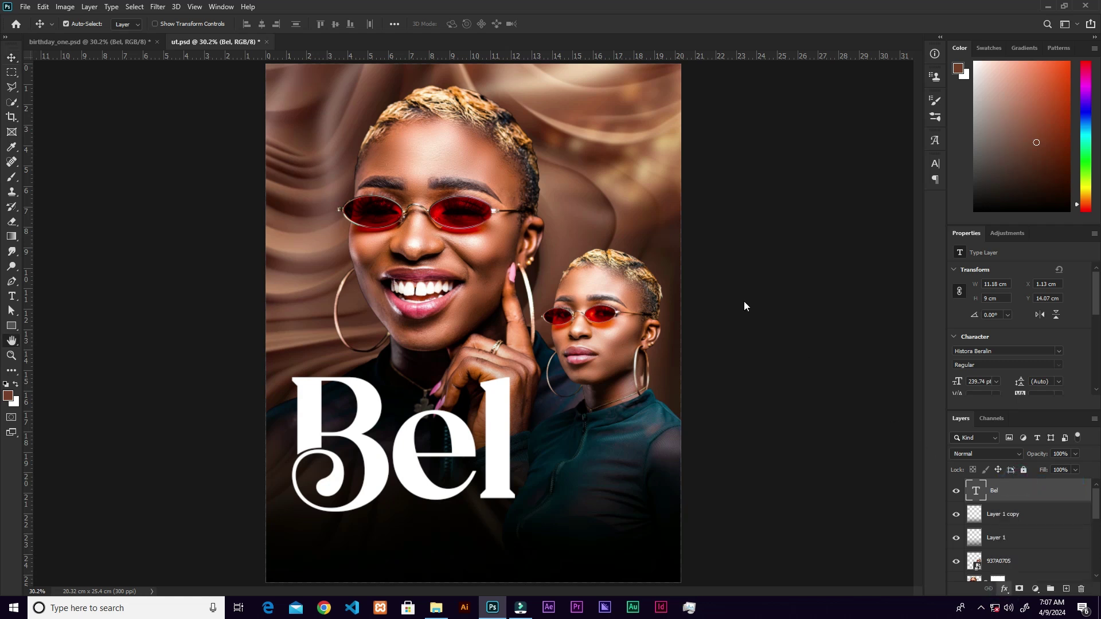
pyautogui.moveTo(826, 122); pyautogui.dragTo(730, 104)
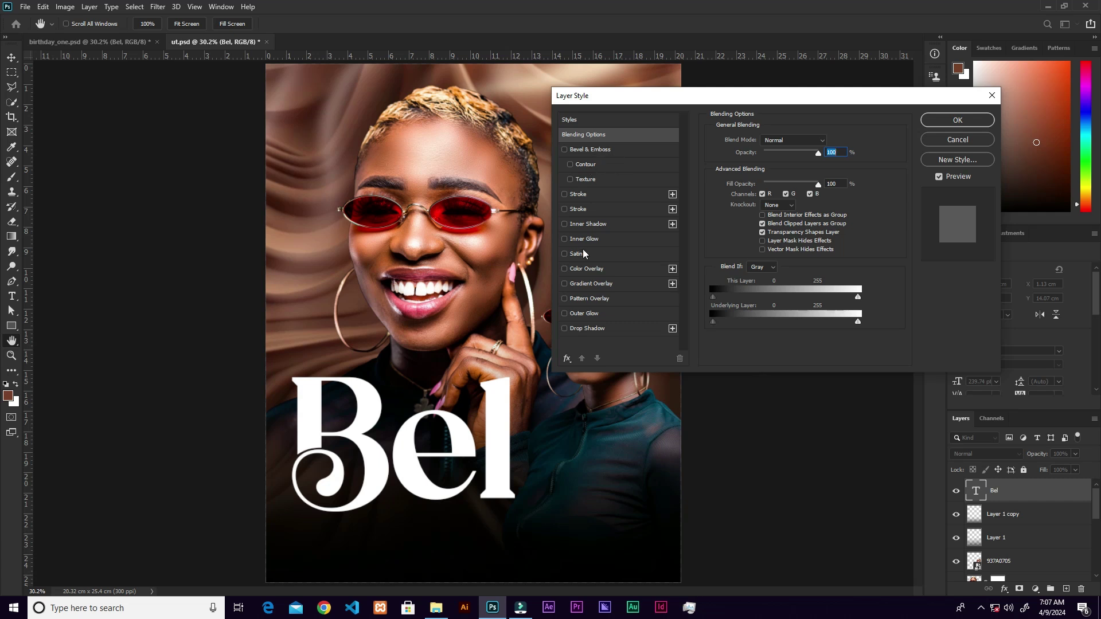
pyautogui.click(586, 210)
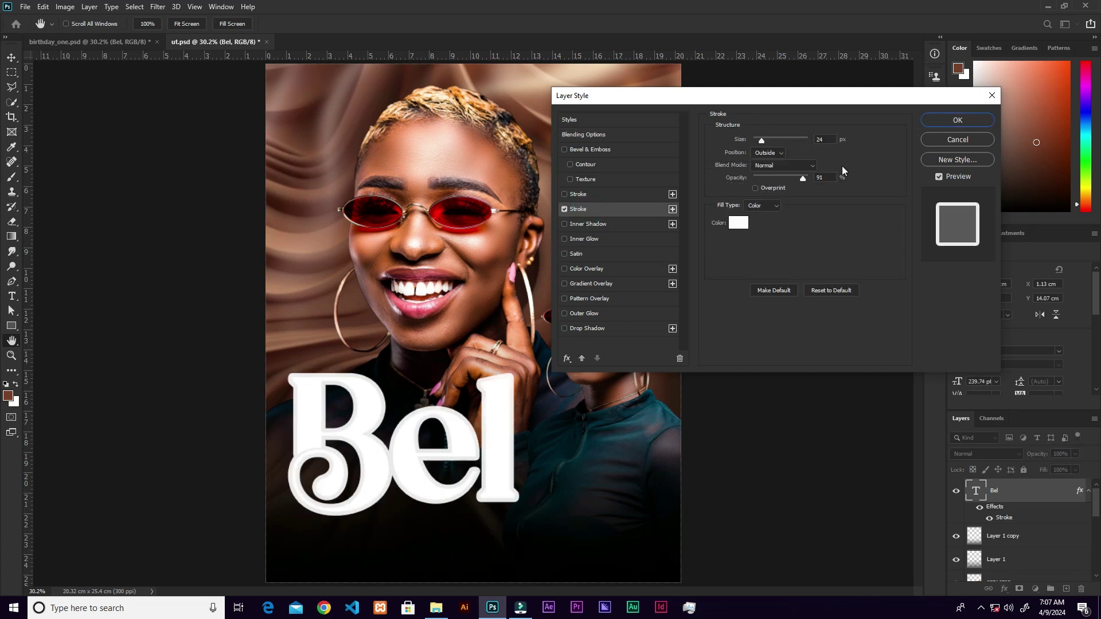
pyautogui.click(831, 140)
pyautogui.write('5')
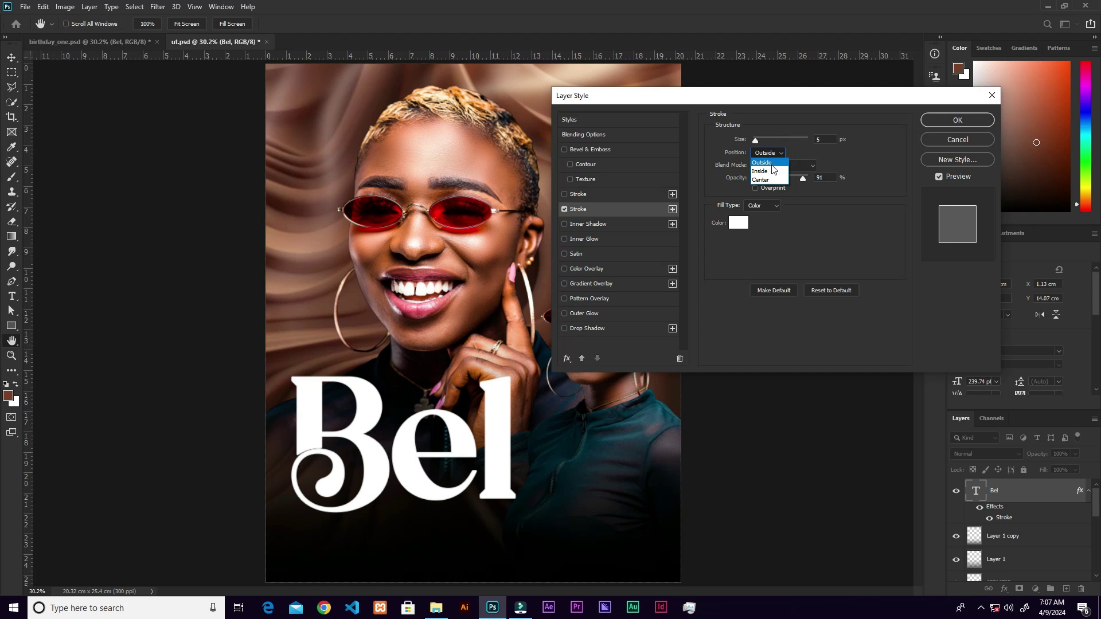
pyautogui.click(772, 165)
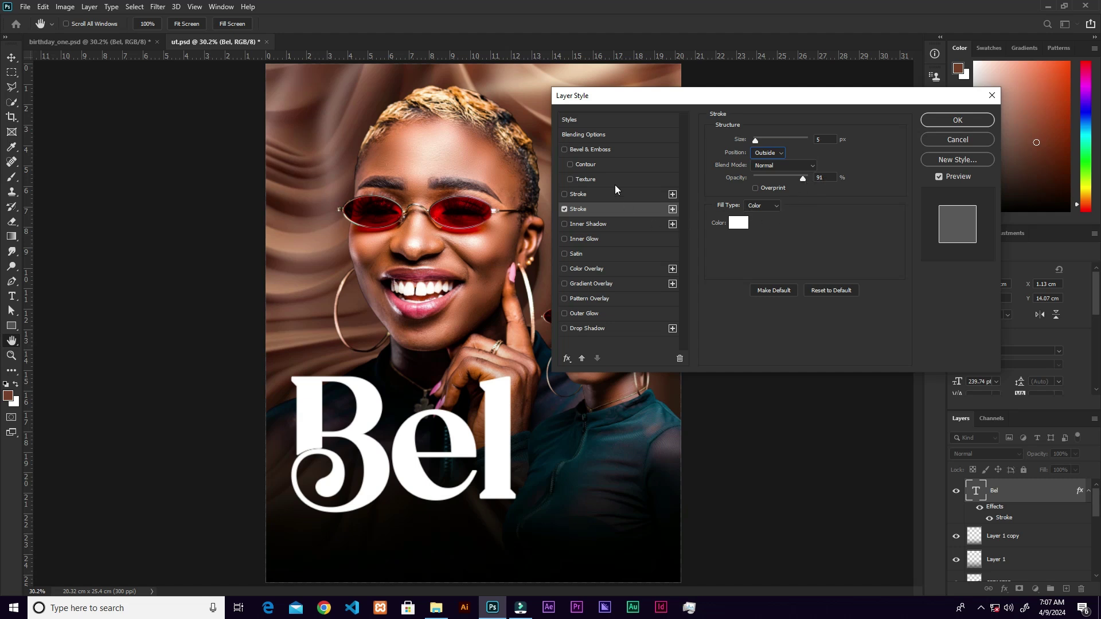
# Add Bevel & Emboss to the name text with the Stroke Emboss style and the Chisel Hard technique.
pyautogui.click(600, 151)
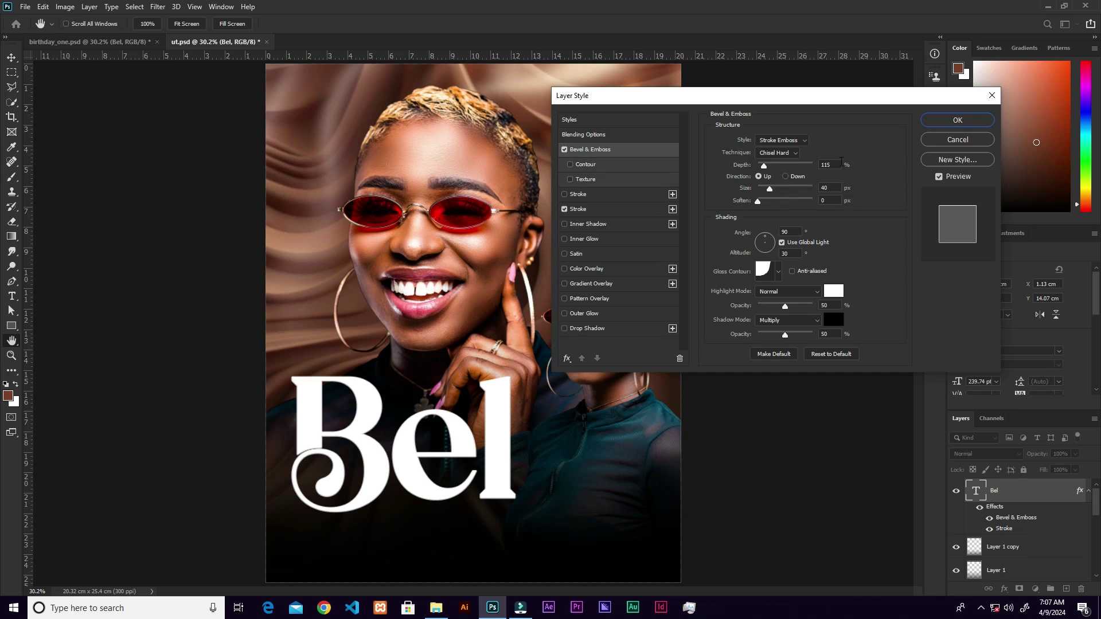
pyautogui.click(804, 142)
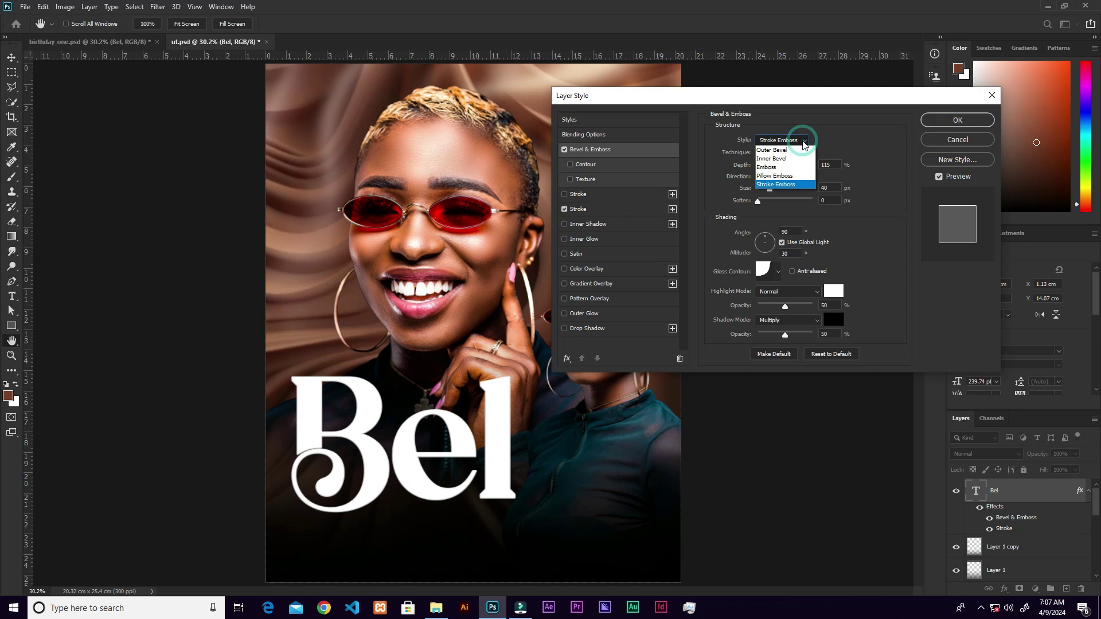
pyautogui.click(779, 185)
pyautogui.click(795, 153)
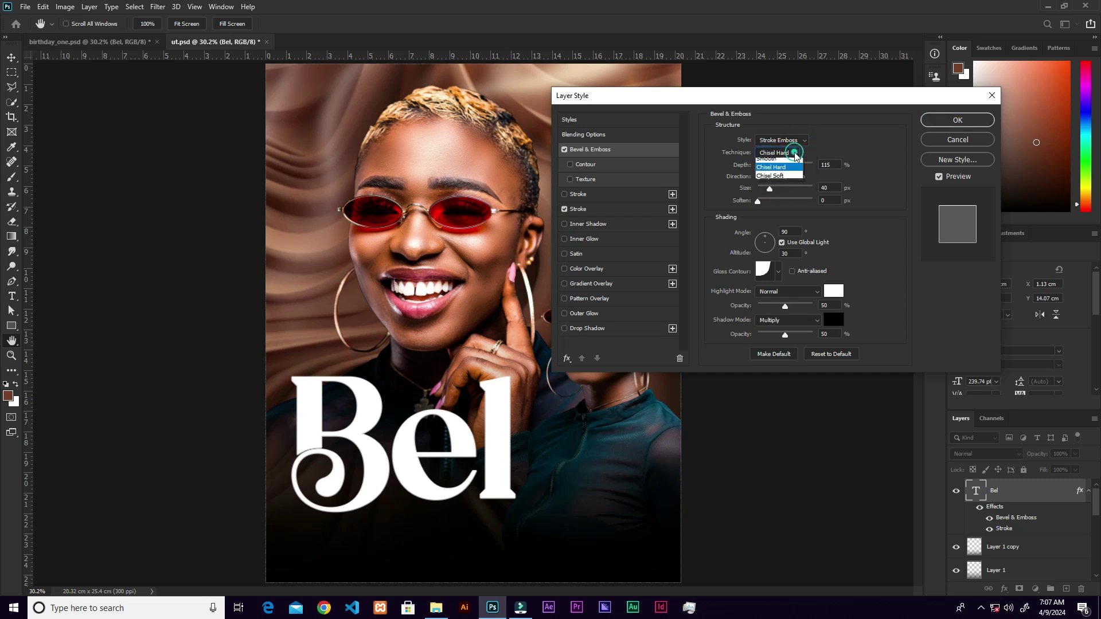
pyautogui.click(774, 170)
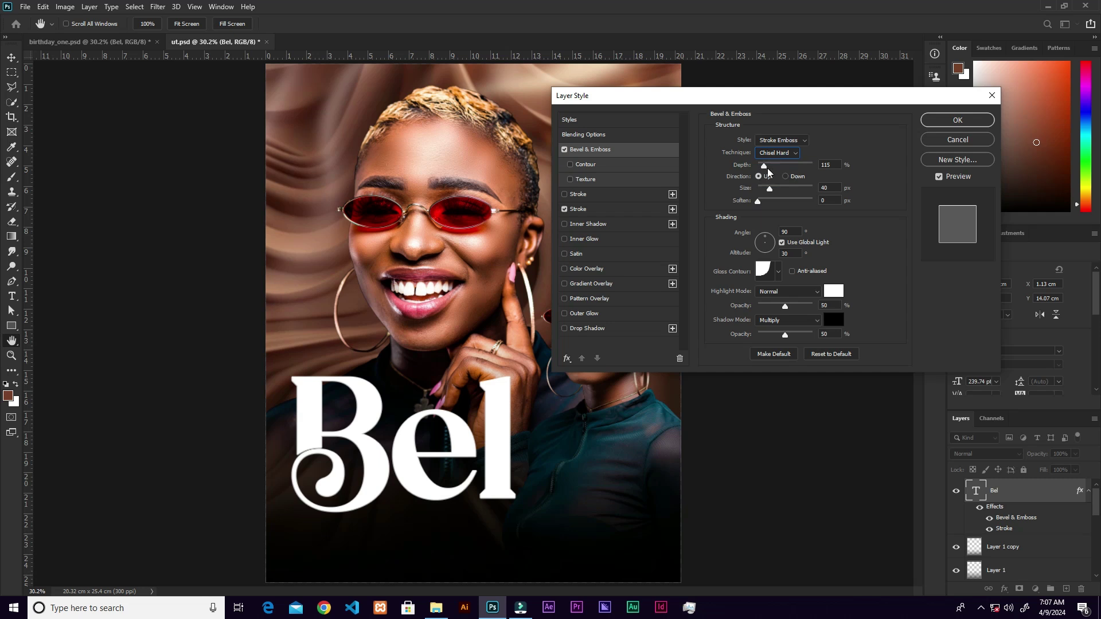
# Set the bevel's depth to 771% and size to 16 px, and choose the cone-shaped gloss contour.
pyautogui.doubleClick(831, 164)
pyautogui.write('771')
pyautogui.press('Tab')
pyautogui.write('16')
pyautogui.press('Tab')
pyautogui.click(779, 274)
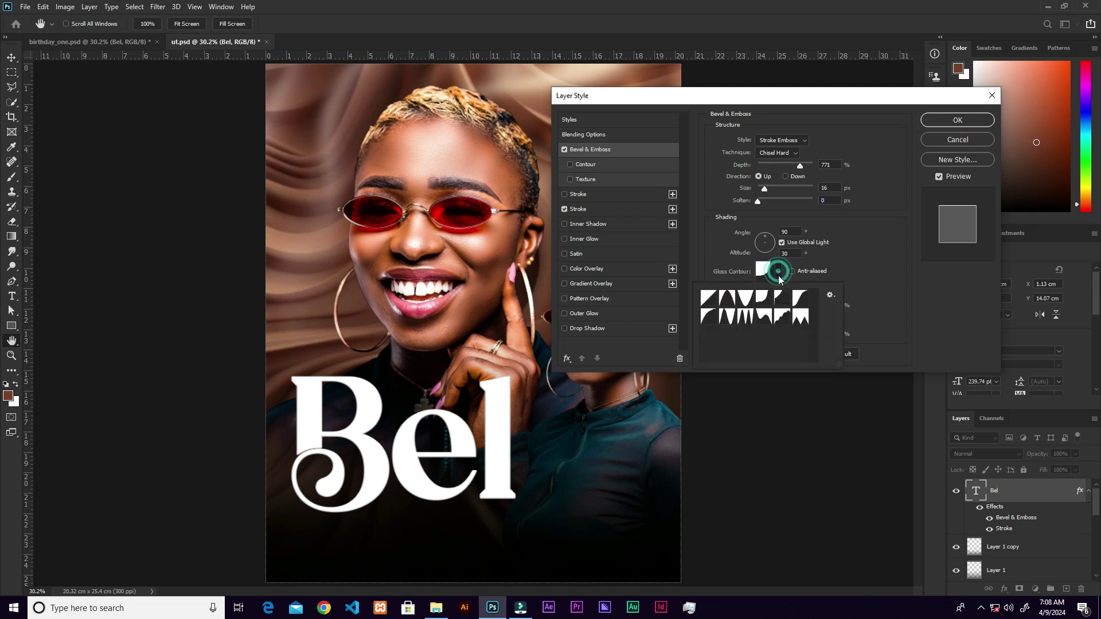
pyautogui.click(728, 303)
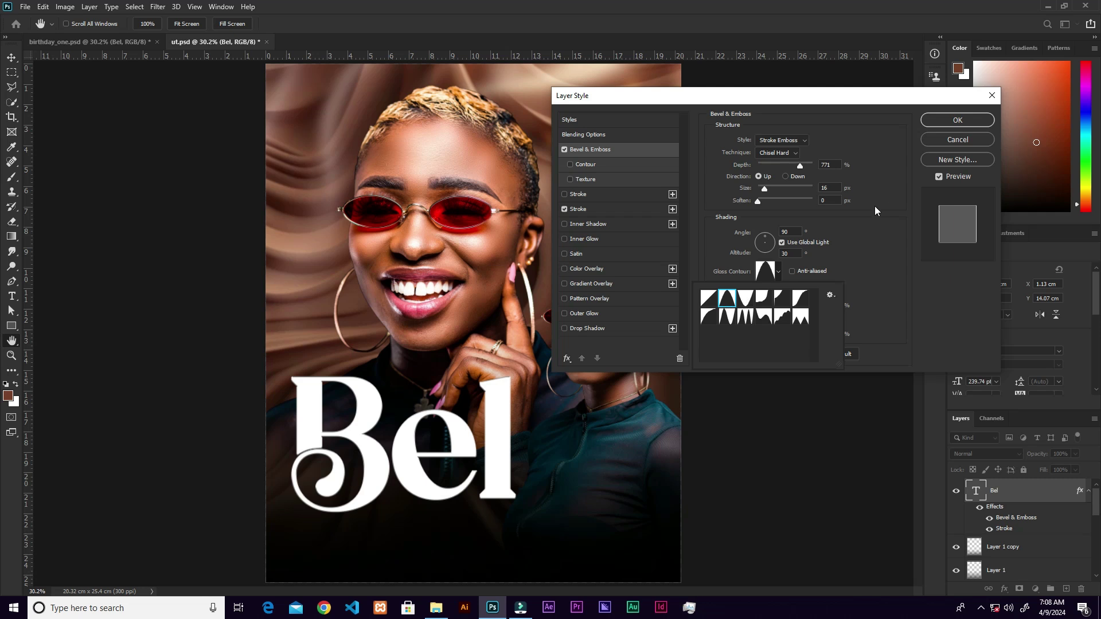
# Add a linear Gradient Overlay to the name text, running from orange #dd731e to white at 90° with 99% opacity.
pyautogui.click(599, 284)
pyautogui.click(599, 283)
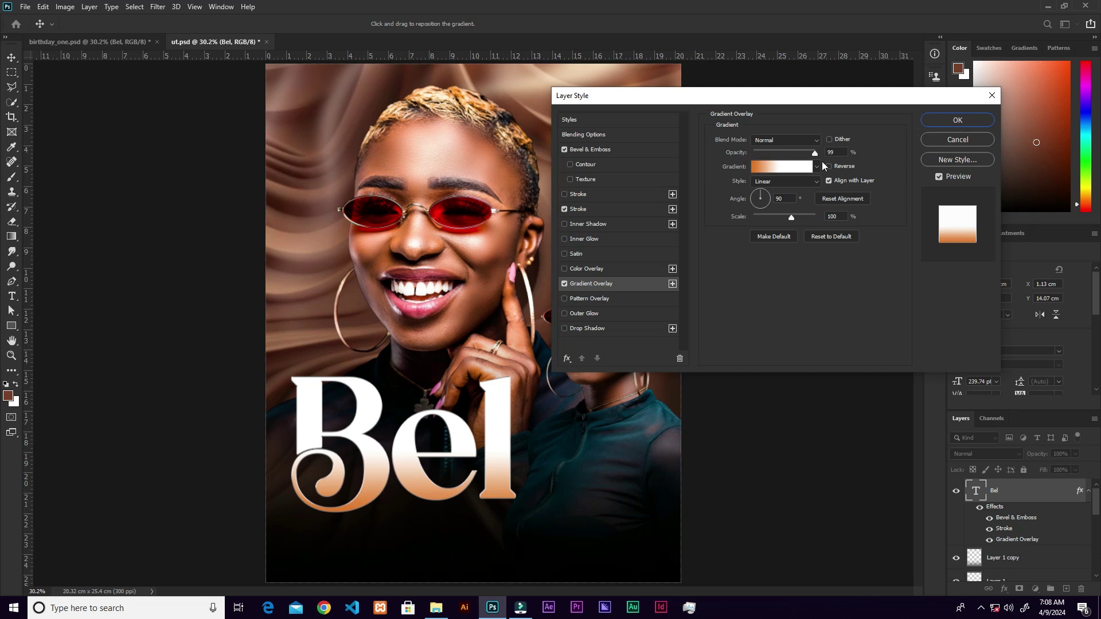
pyautogui.click(775, 167)
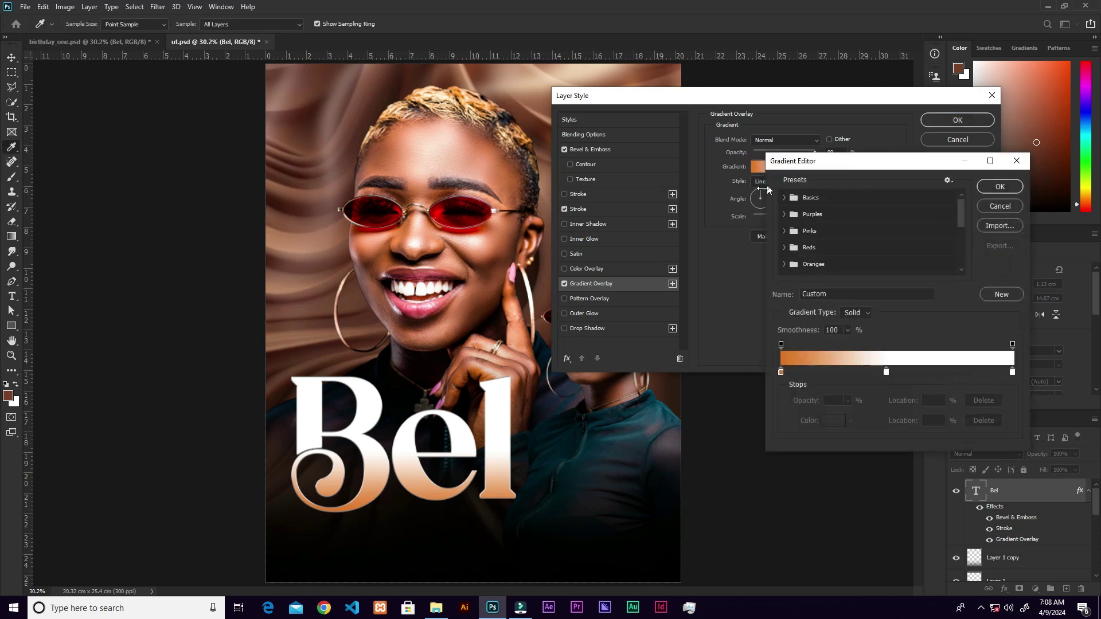
pyautogui.click(780, 372)
pyautogui.click(833, 420)
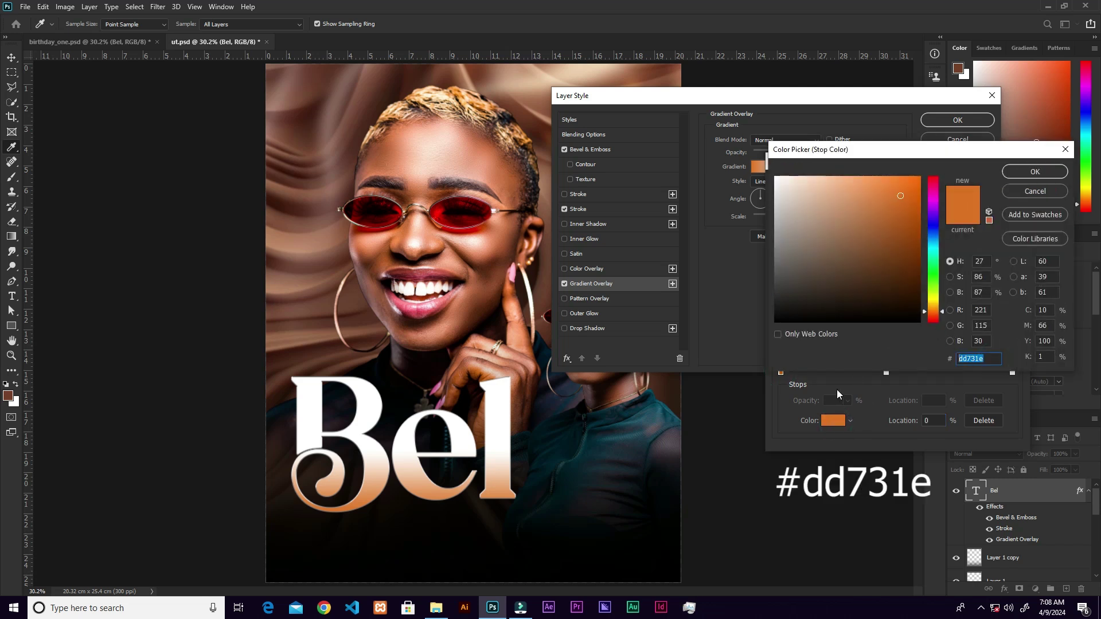
pyautogui.click(1023, 174)
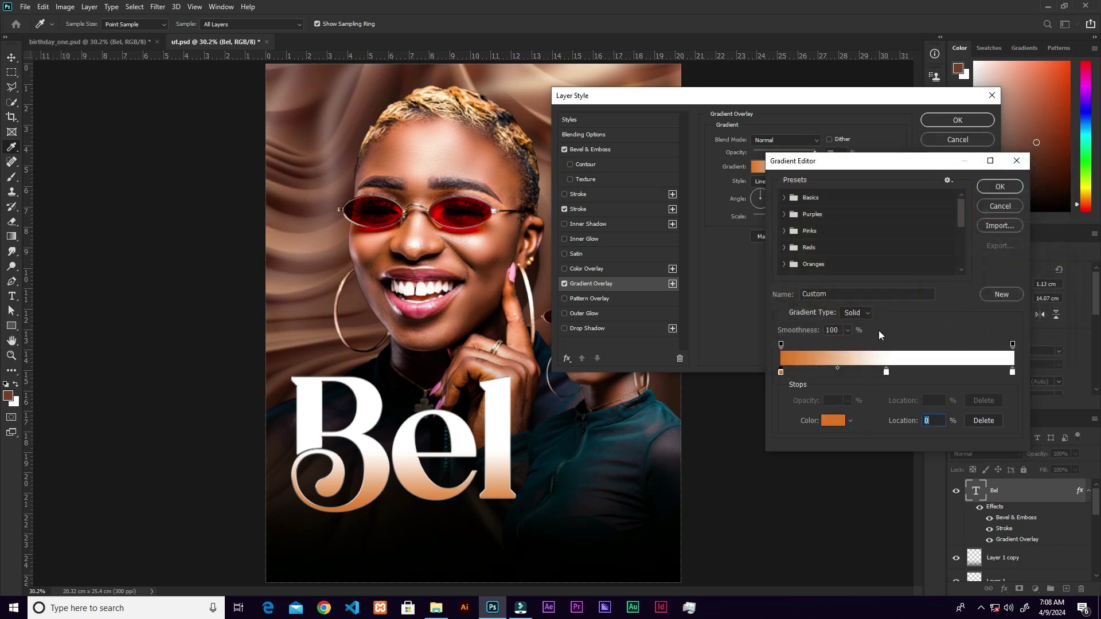
pyautogui.click(887, 373)
pyautogui.click(1013, 192)
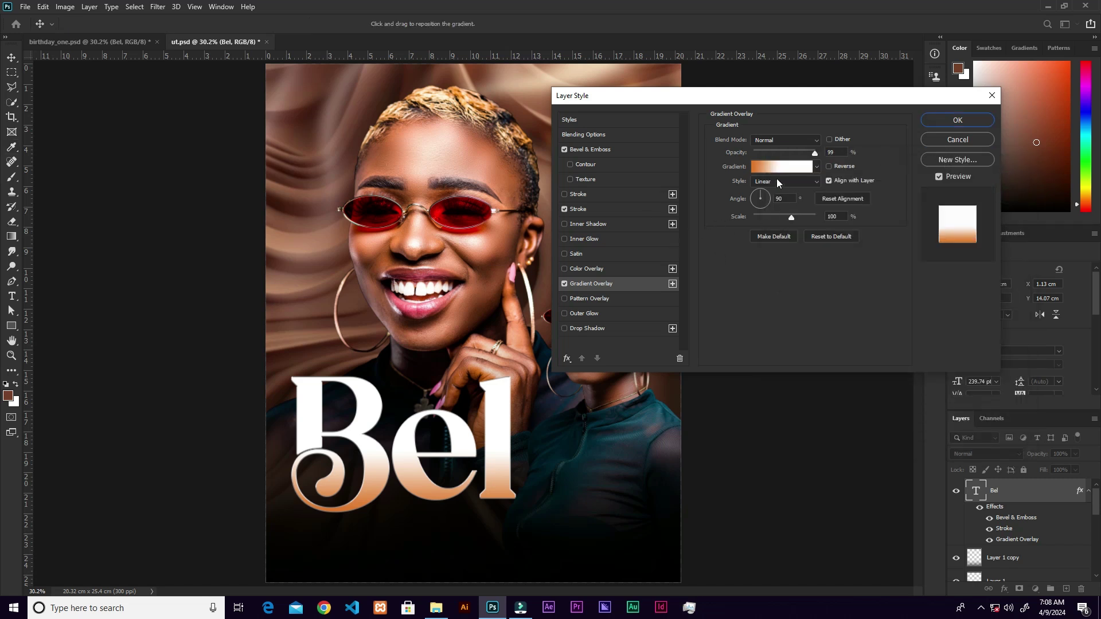
pyautogui.click(958, 120)
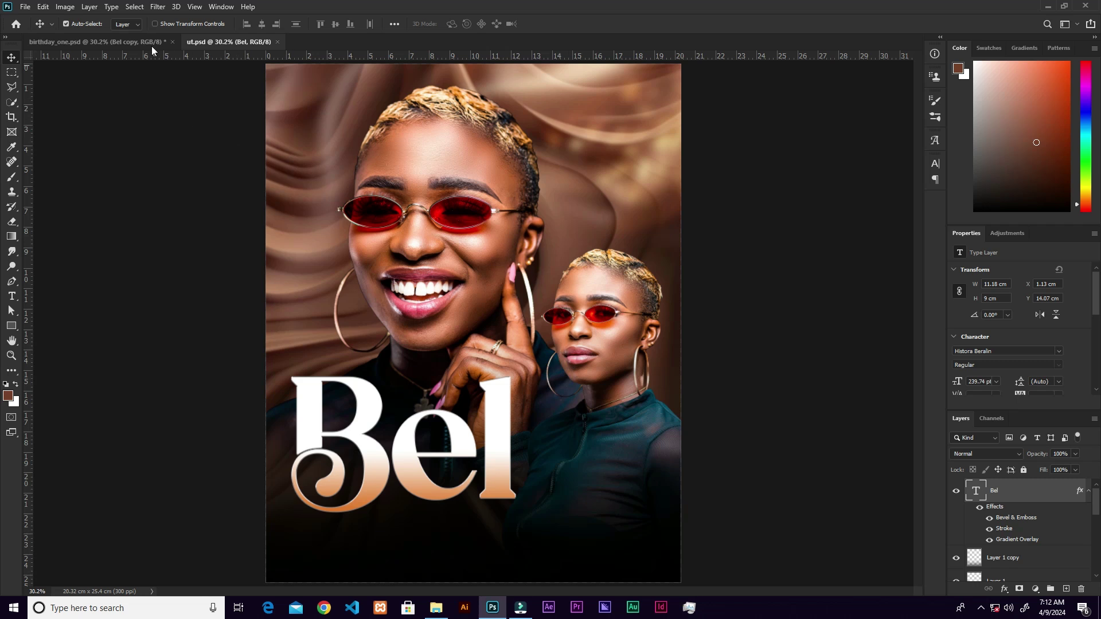
# Convert the name text to a smart object and apply the Add Noise filter to it.
pyautogui.click(161, 8)
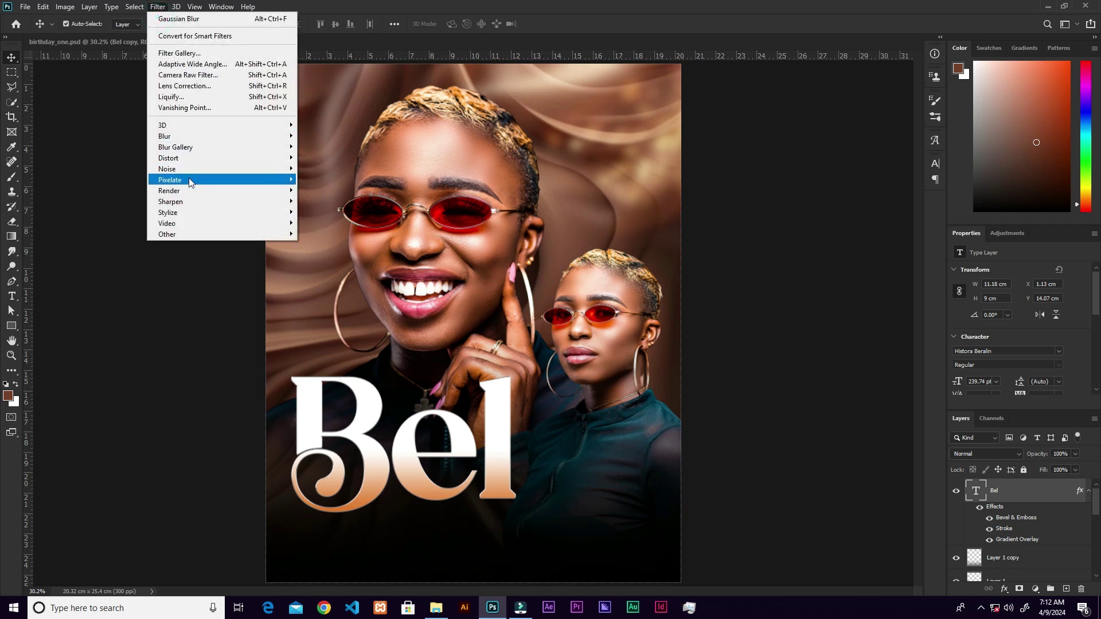
pyautogui.moveTo(189, 173)
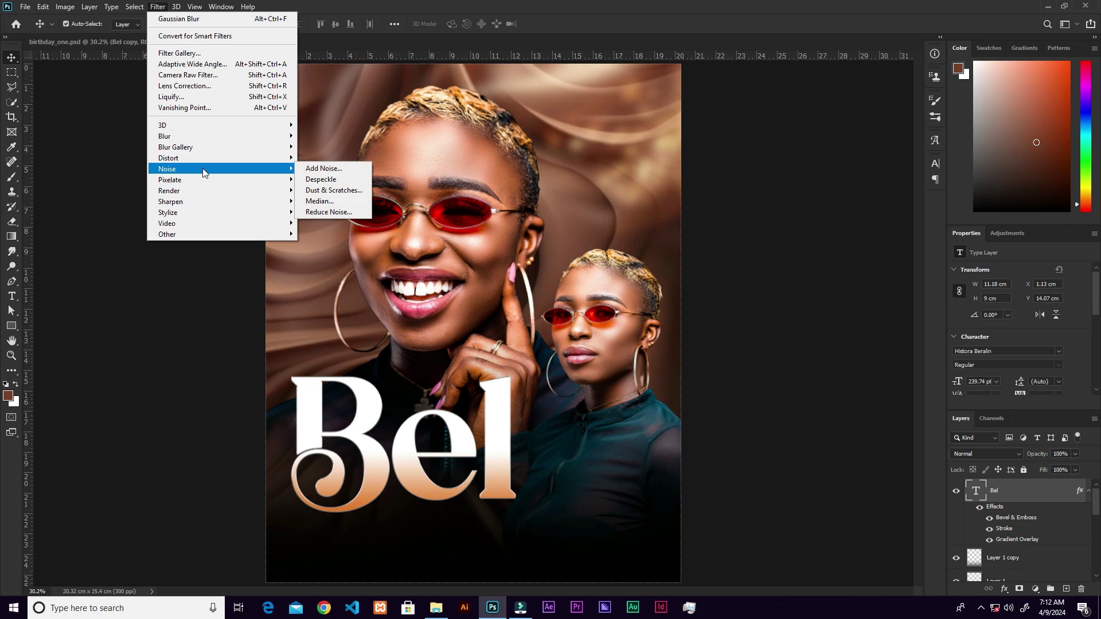
pyautogui.click(323, 170)
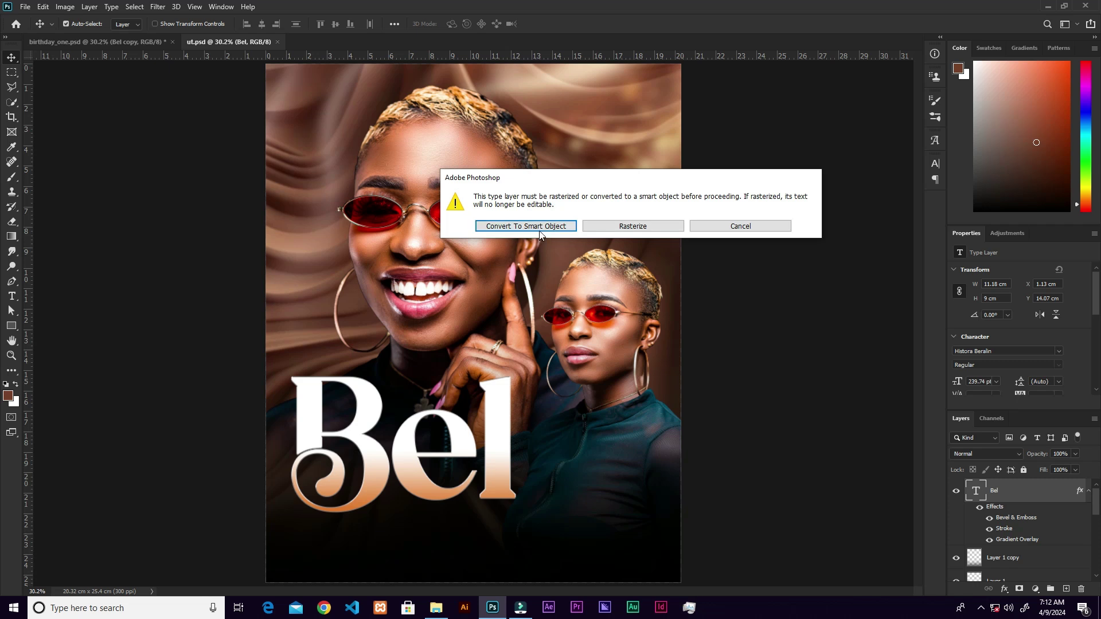
pyautogui.click(540, 234)
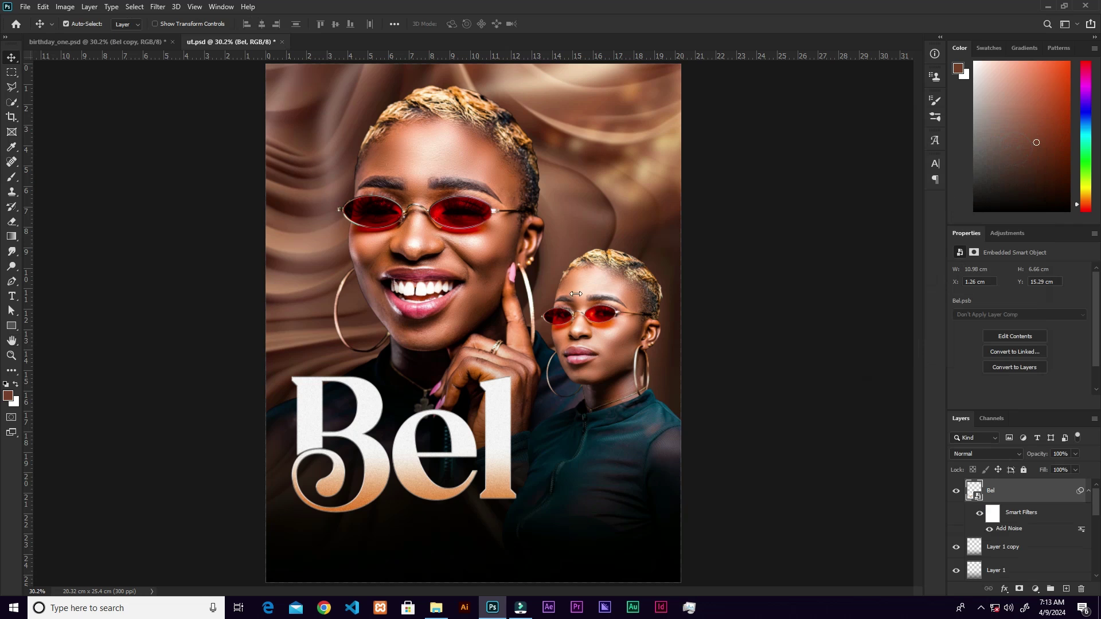
# Inspect the grain on the name up close and move the name down to a Y position of about 17.46 cm.
pyautogui.hotkey('ctrl', '1')
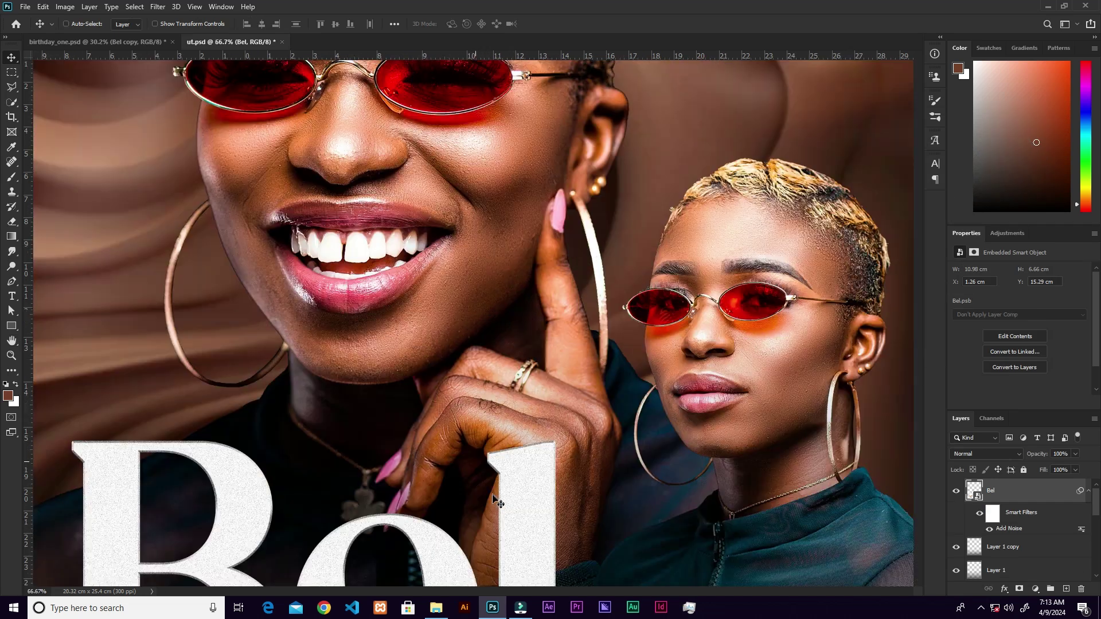
pyautogui.click(515, 516)
pyautogui.scroll(-5, 549, 251)
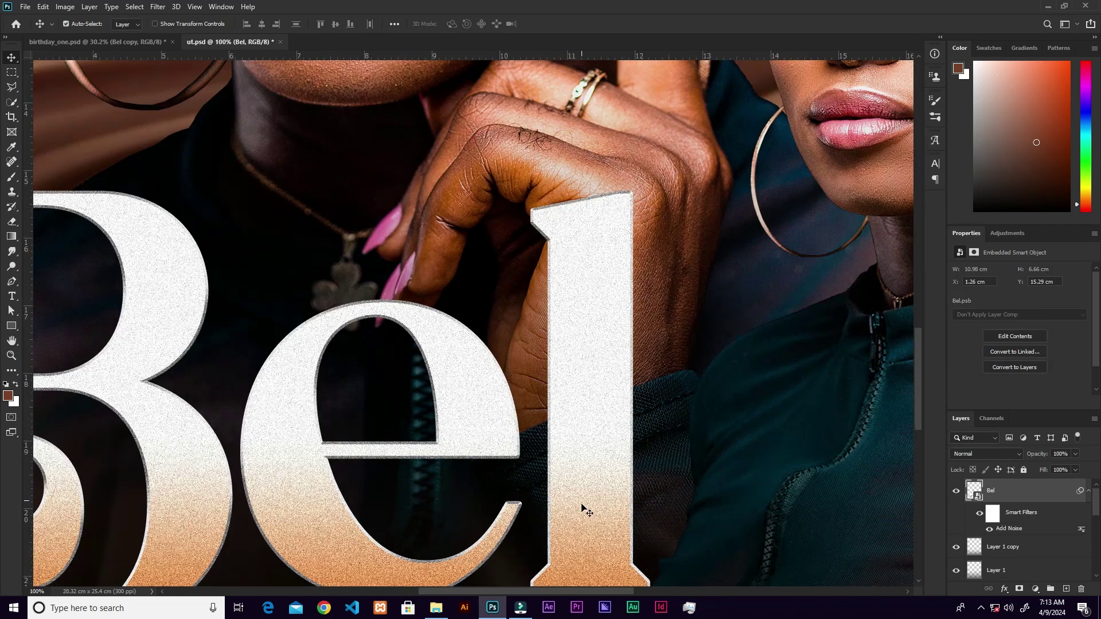
pyautogui.hotkey('ctrl', '0')
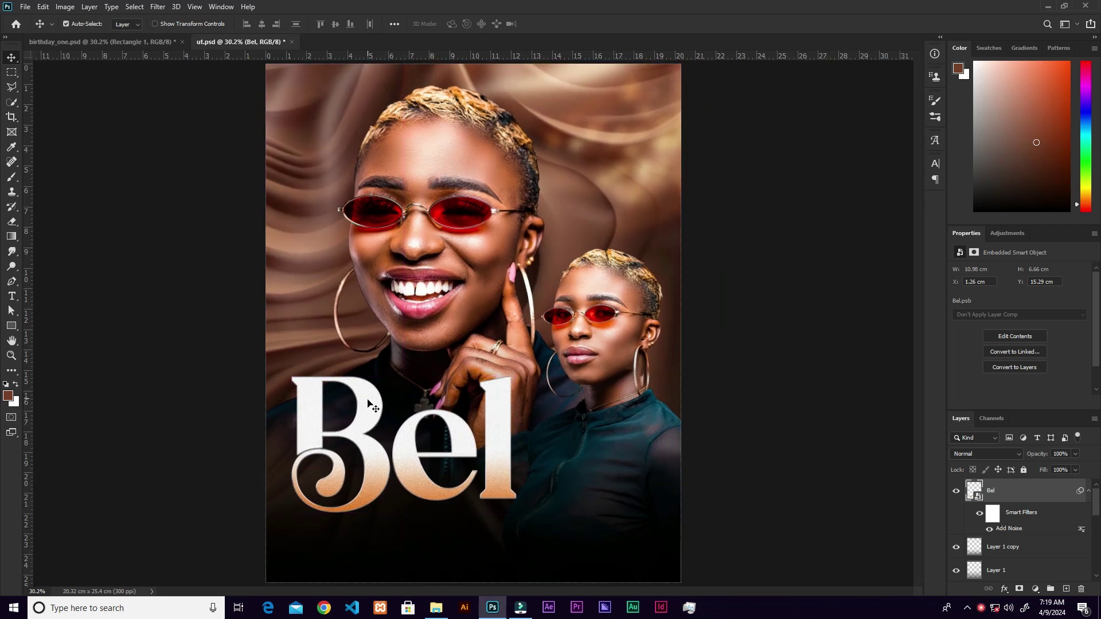
pyautogui.moveTo(369, 404); pyautogui.dragTo(374, 445)
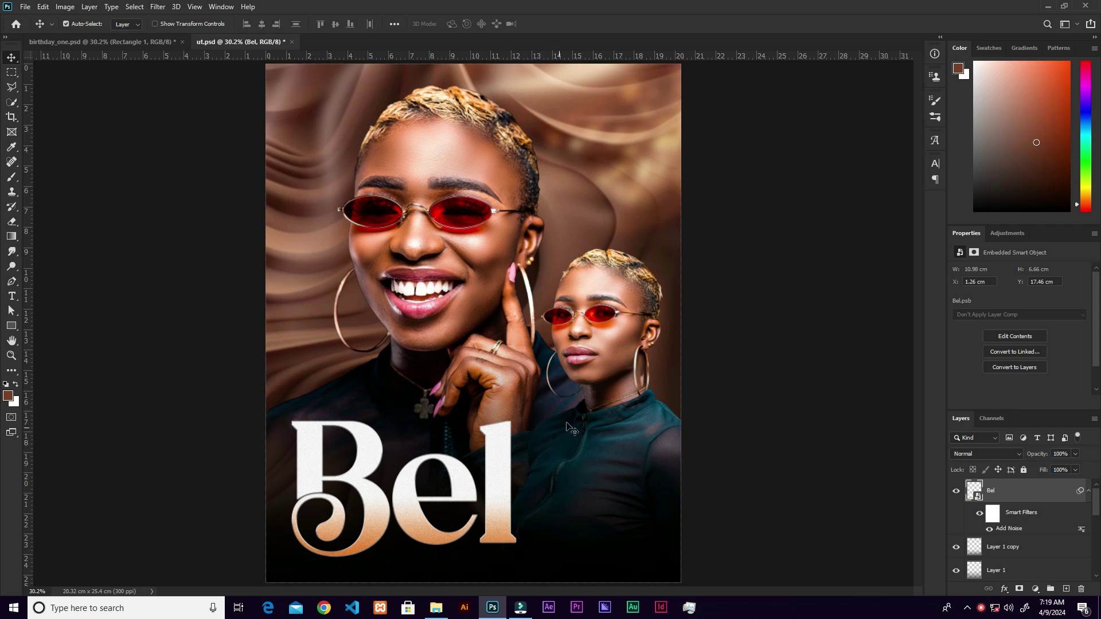
# Draw a rectangle of about 554 x 454 px to the right of the name and set its fill to none.
pyautogui.click(12, 326)
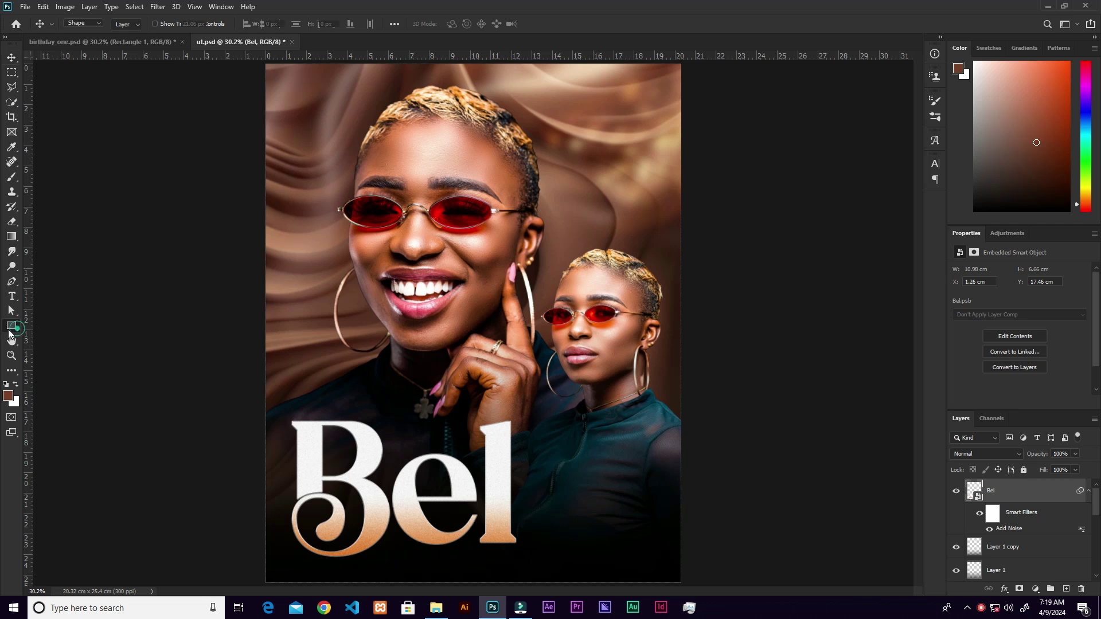
pyautogui.rightClick(12, 326)
pyautogui.click(42, 325)
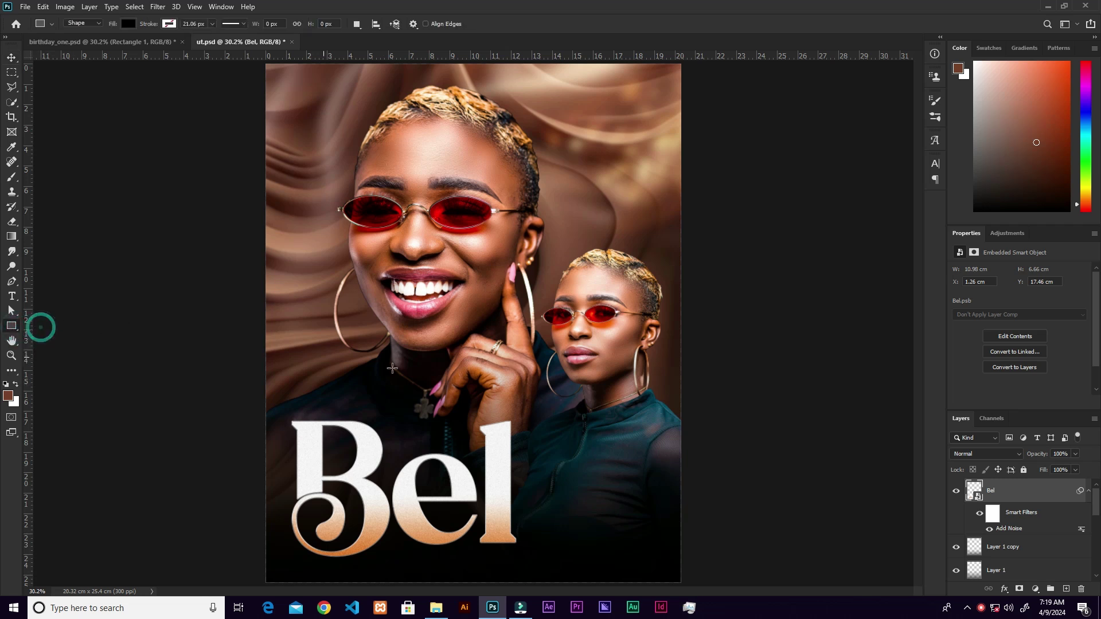
pyautogui.moveTo(551, 458); pyautogui.dragTo(646, 538)
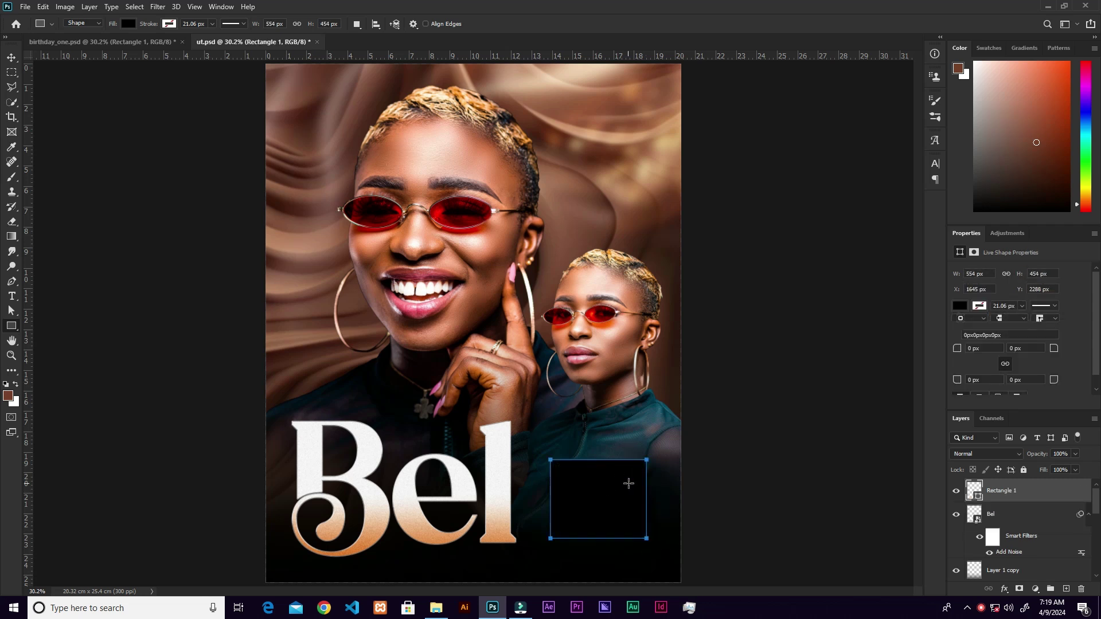
pyautogui.click(960, 307)
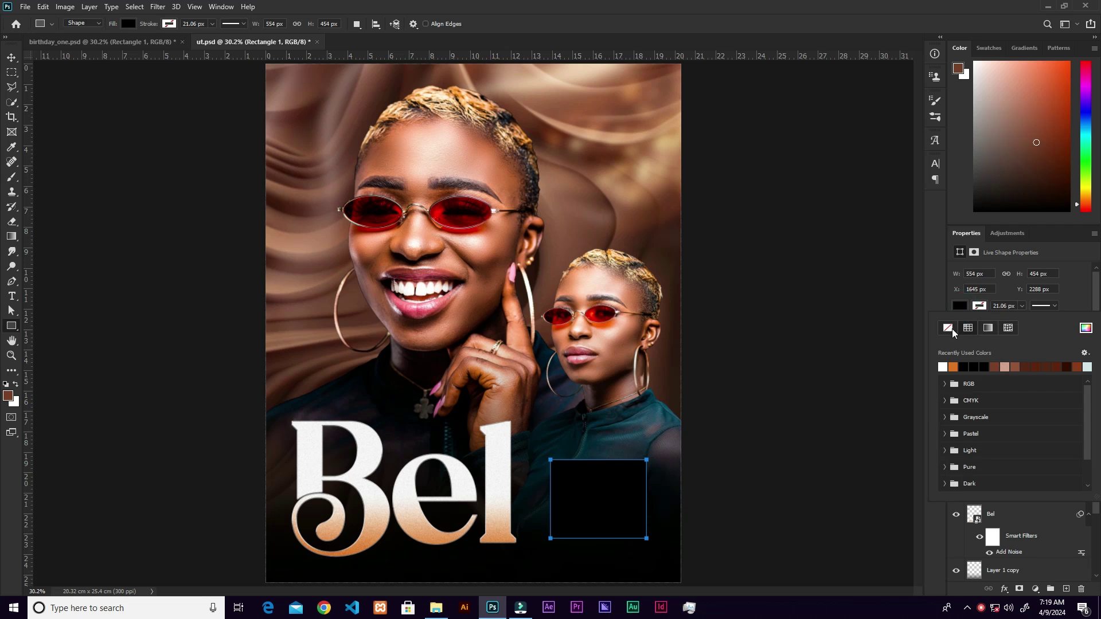
pyautogui.click(948, 329)
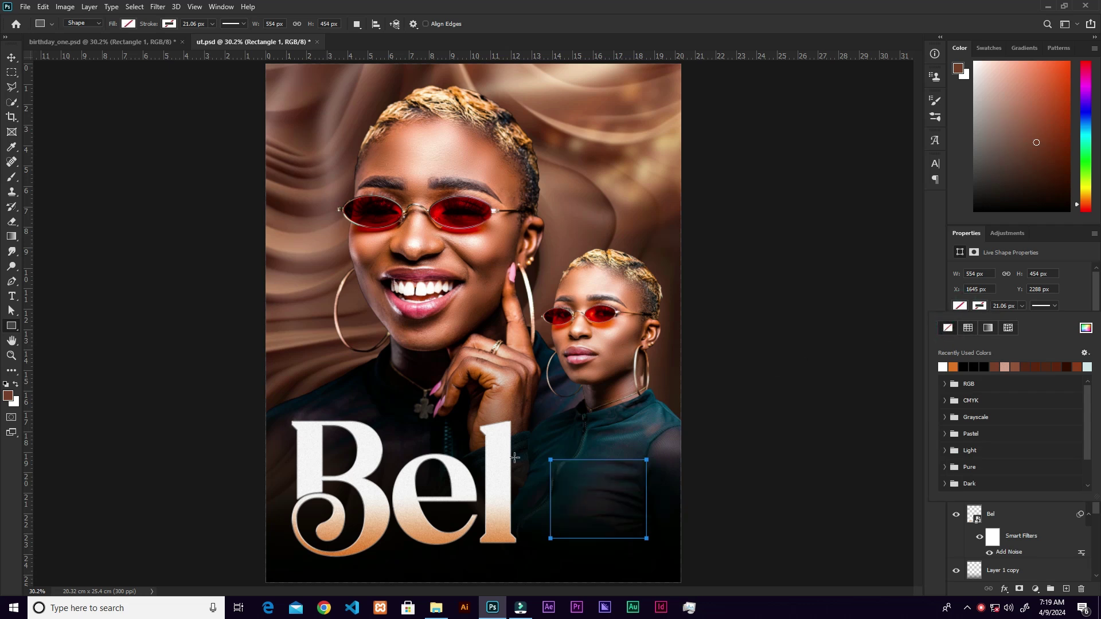
pyautogui.click(1079, 306)
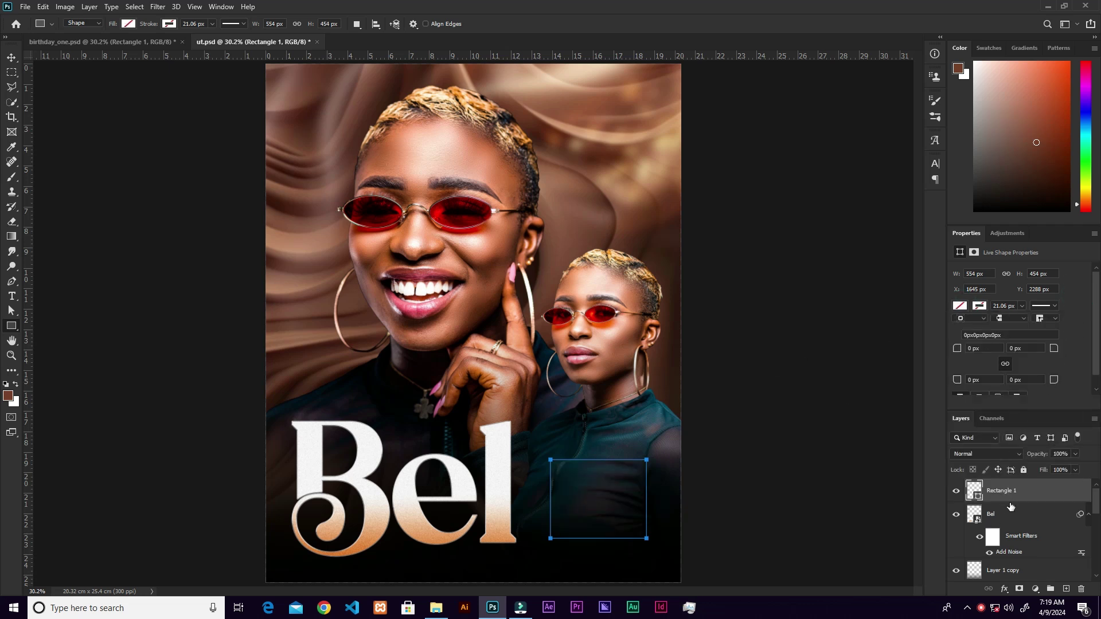
# Add a white Inner Glow to the rectangle in Screen mode with 24% opacity, Edge source and a size of 49 px.
pyautogui.click(998, 590)
pyautogui.click(1018, 483)
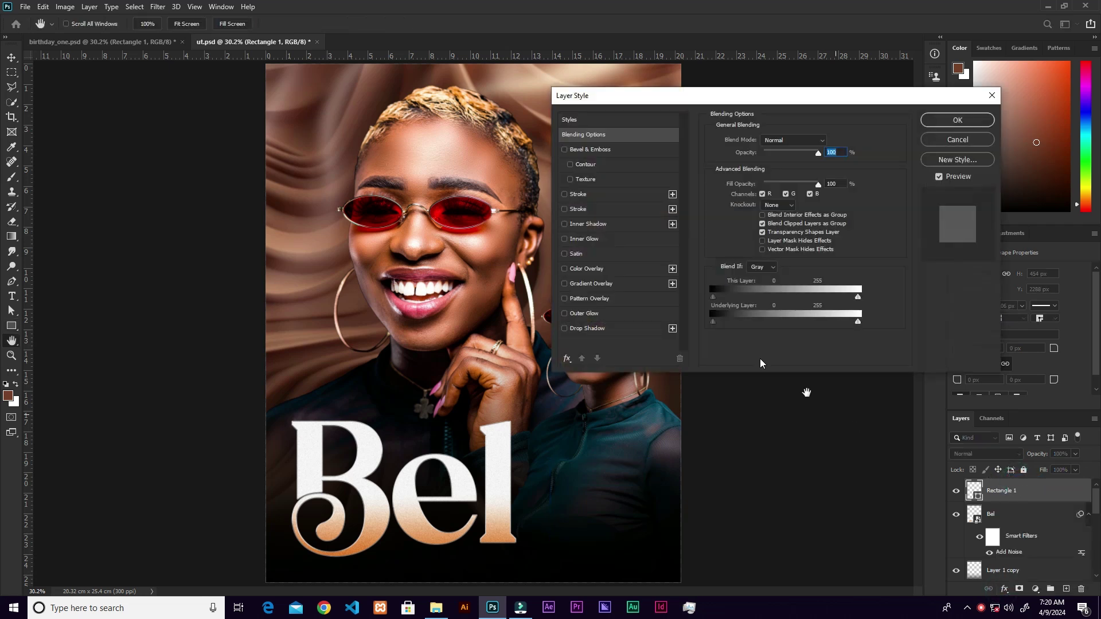
pyautogui.click(583, 240)
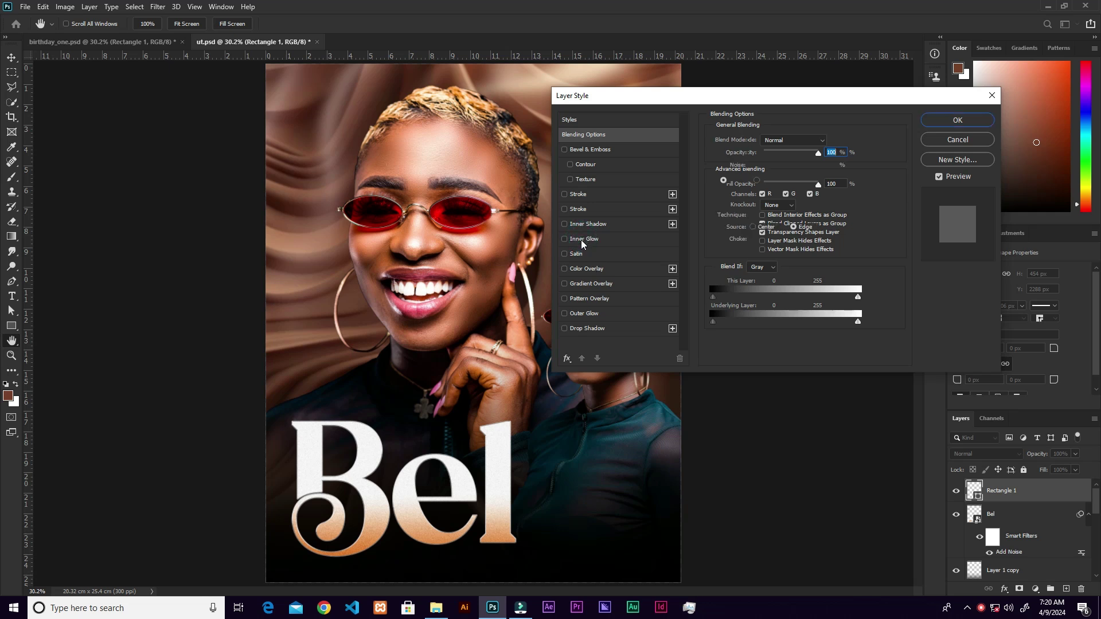
pyautogui.doubleClick(825, 152)
pyautogui.doubleClick(824, 252)
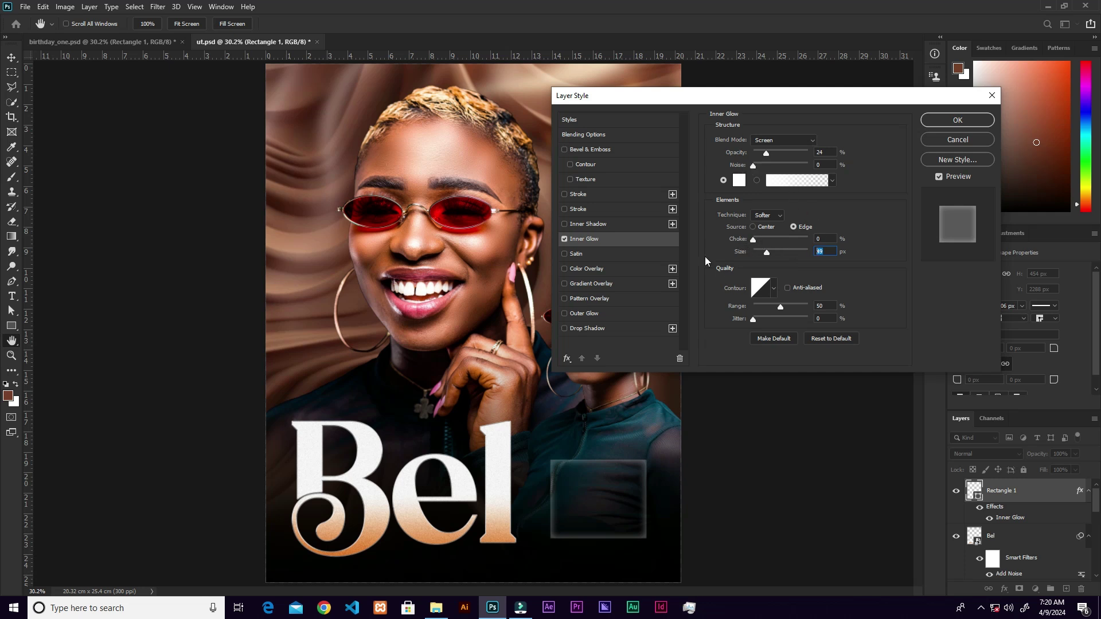
pyautogui.click(959, 121)
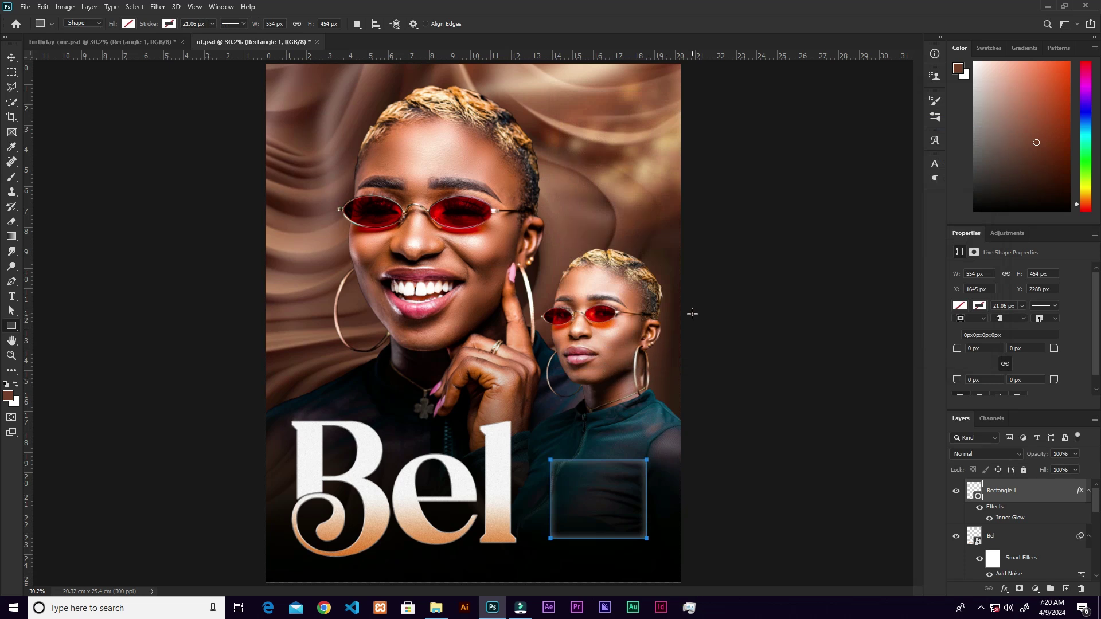
# Paste the copied Lorem ipsum paragraph in place inside the glowing rectangle.
pyautogui.click(40, 8)
pyautogui.moveTo(81, 119)
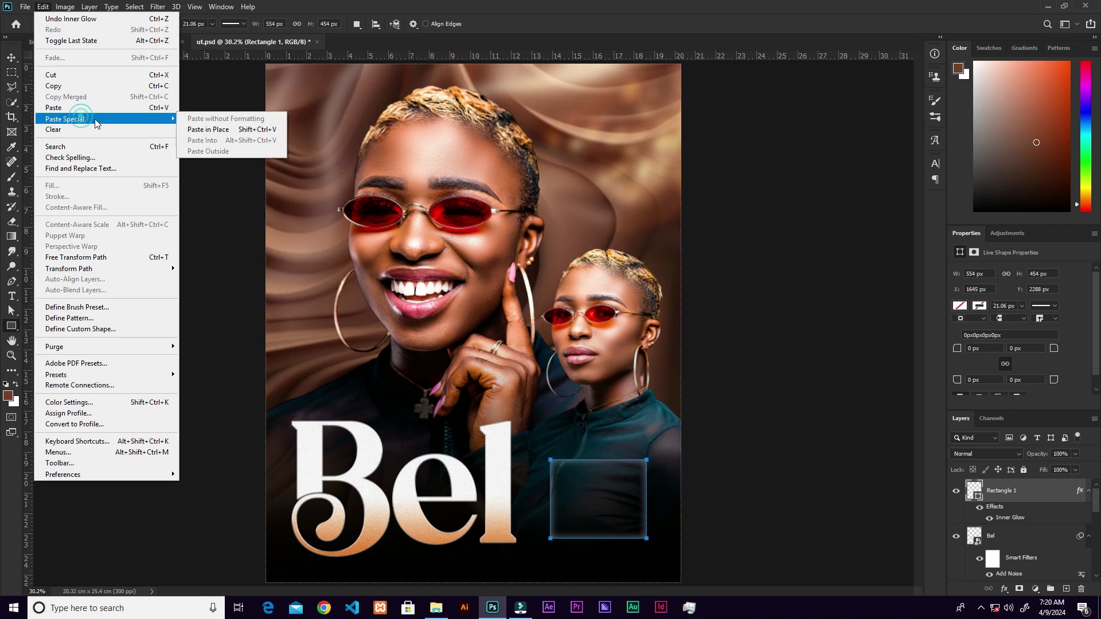
pyautogui.click(229, 133)
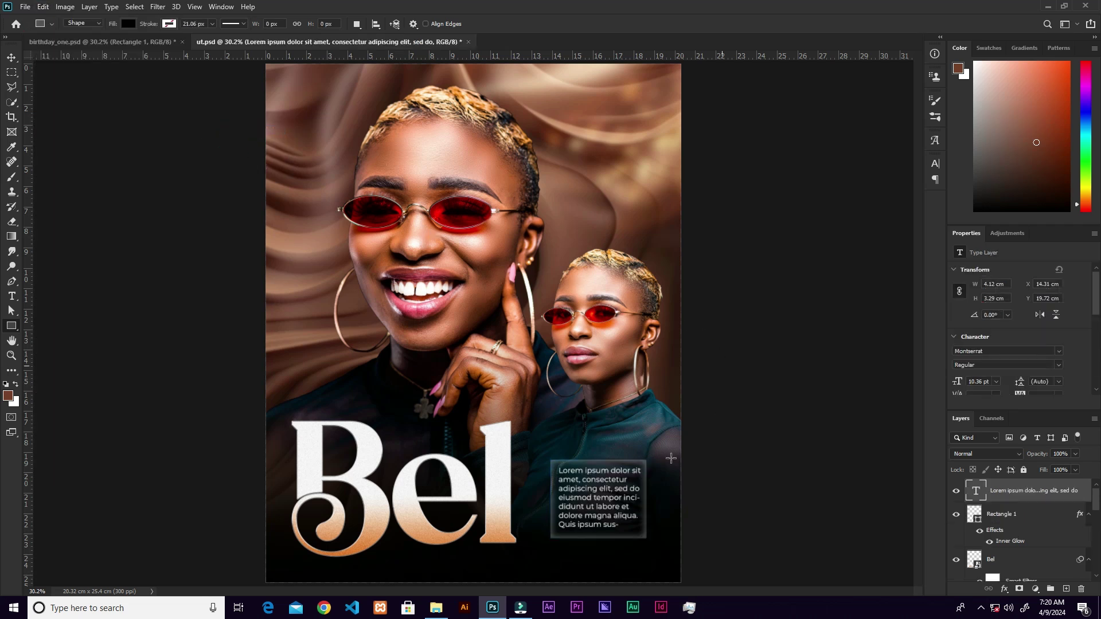
pyautogui.press('v')
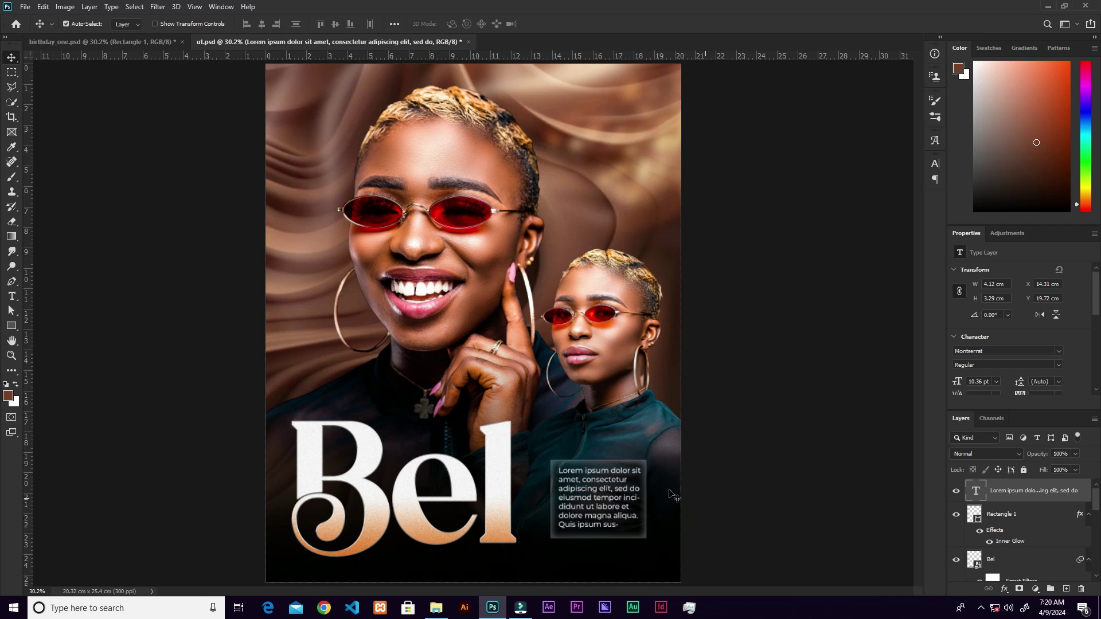
# Duplicate the glowing rectangle and scale the copy up from its center to about 120% as an outer frame around the text.
pyautogui.click(647, 465)
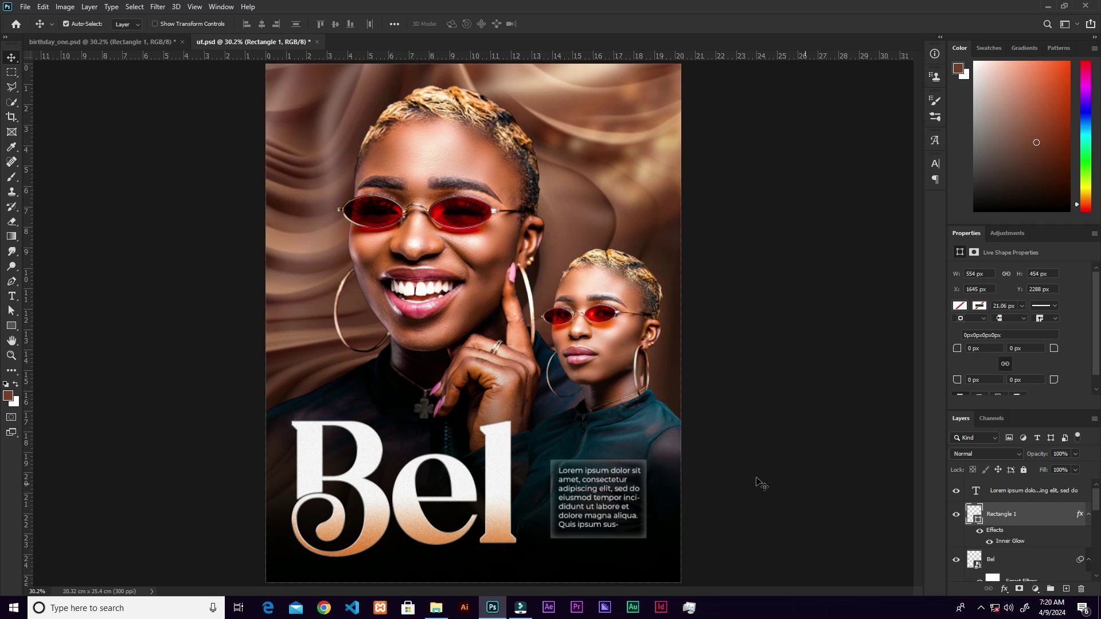
pyautogui.press('ctrl')
pyautogui.hotkey('ctrl', 'j')
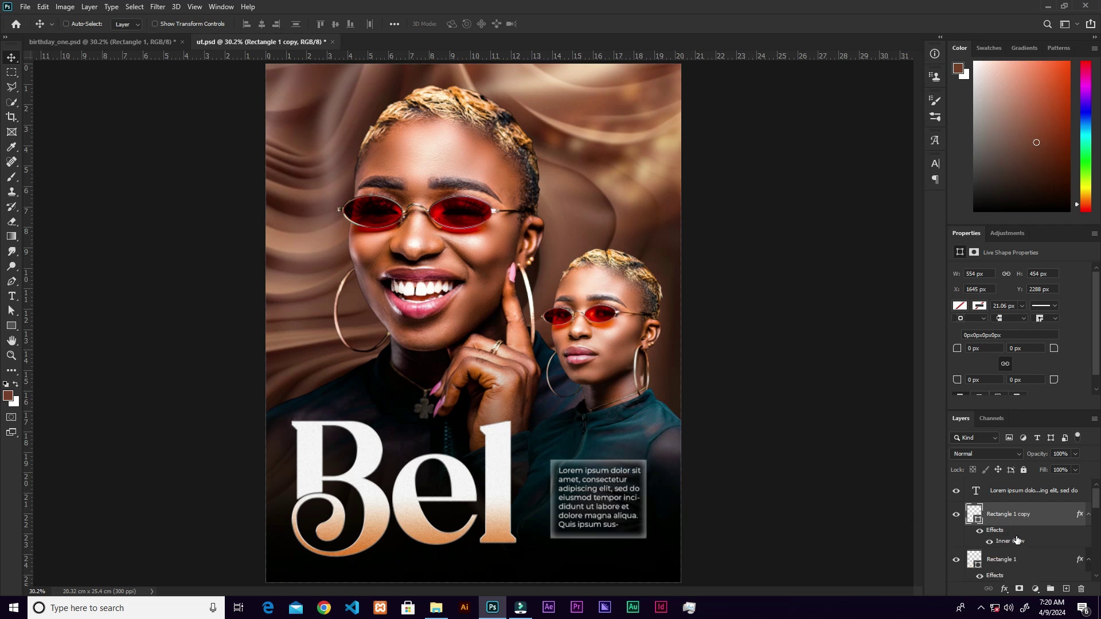
pyautogui.hotkey('ctrl', 't')
pyautogui.moveTo(647, 500); pyautogui.dragTo(656, 502)
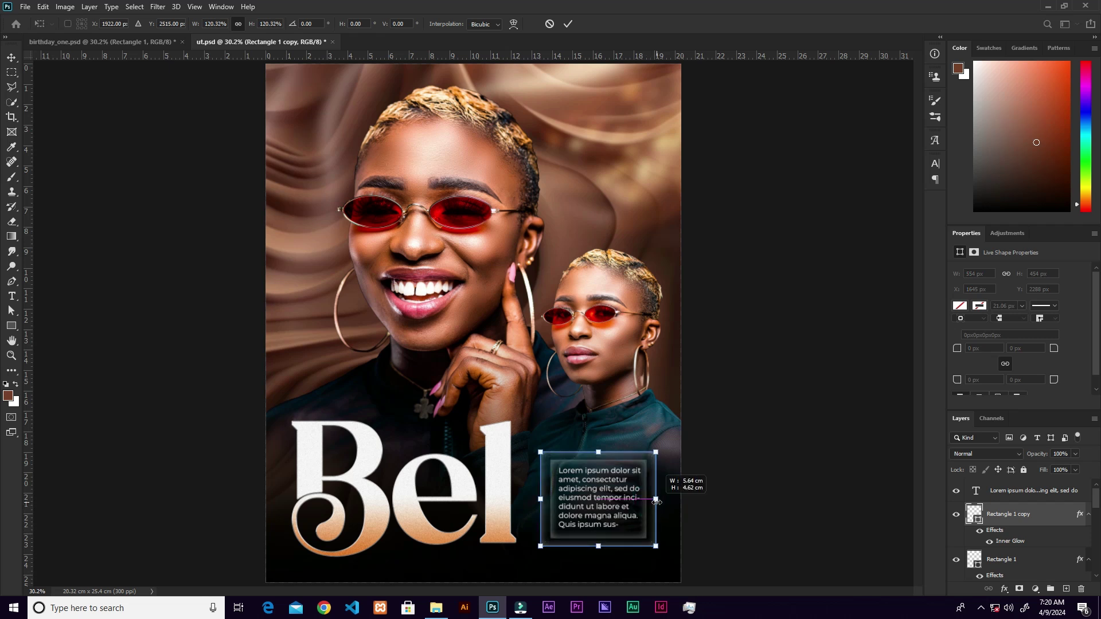
pyautogui.click(568, 23)
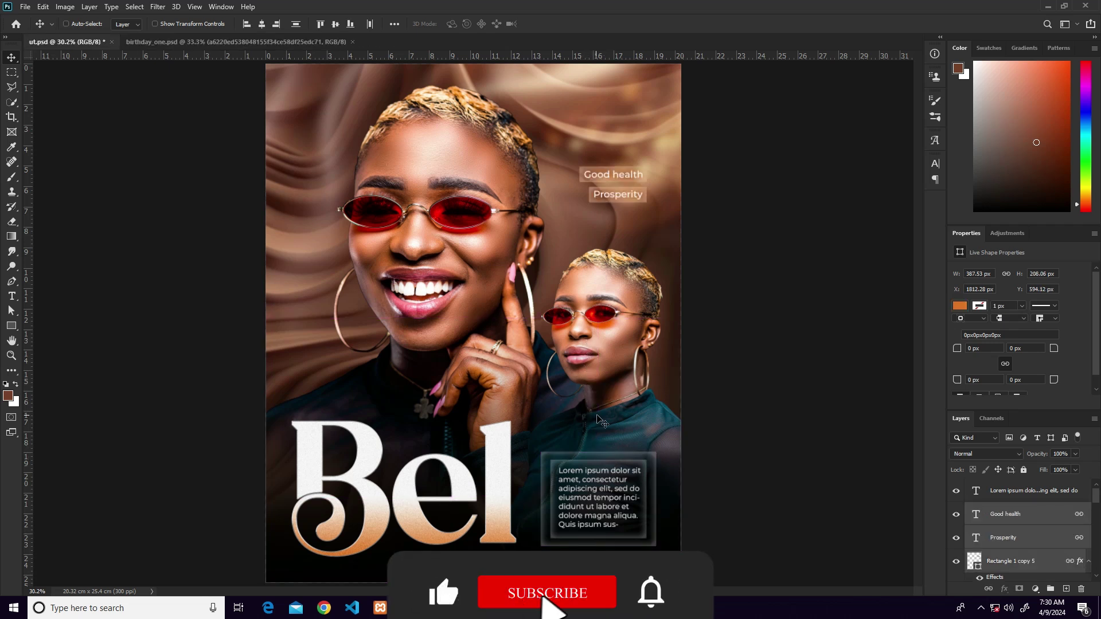
# Check the fill colour and fill opacity of the translucent box behind the "Good health" text.
pyautogui.press('ctrl')
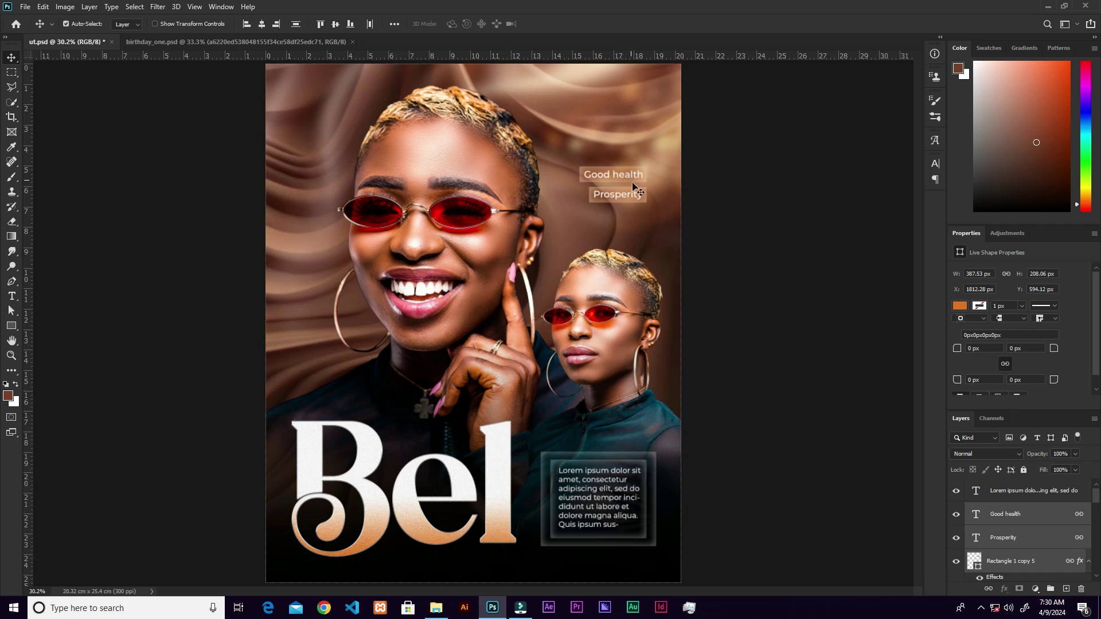
pyautogui.click(653, 461)
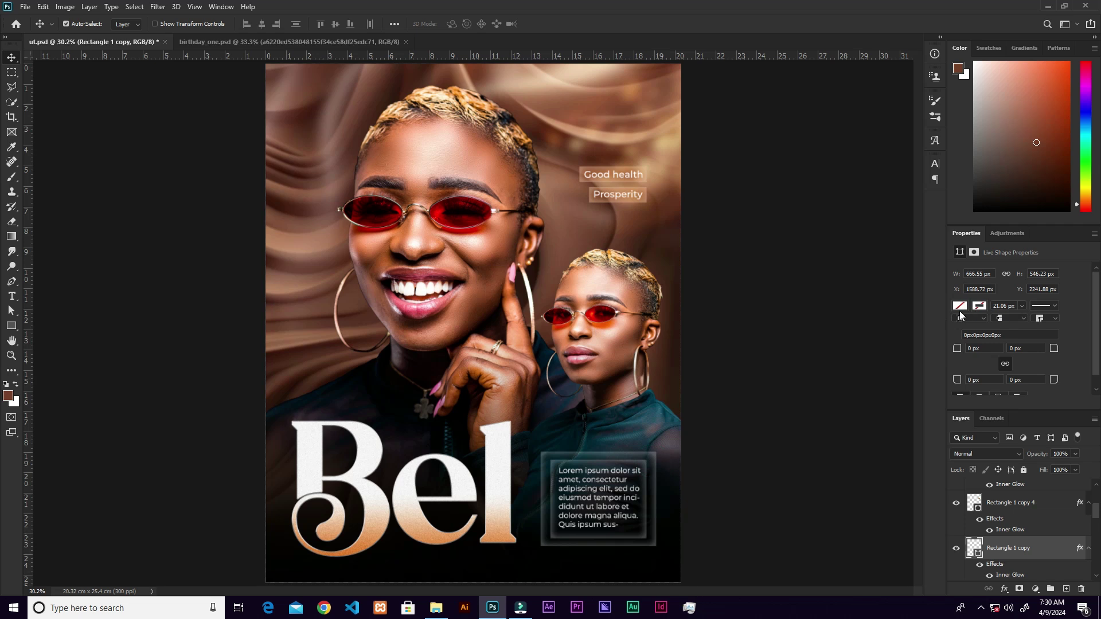
pyautogui.click(645, 182)
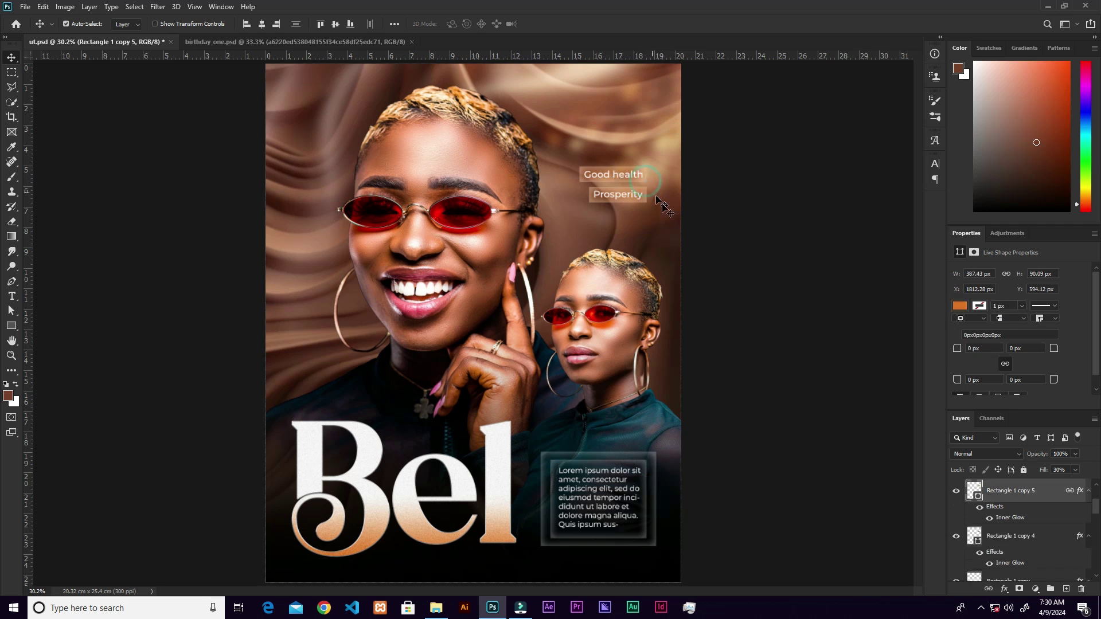
pyautogui.click(960, 306)
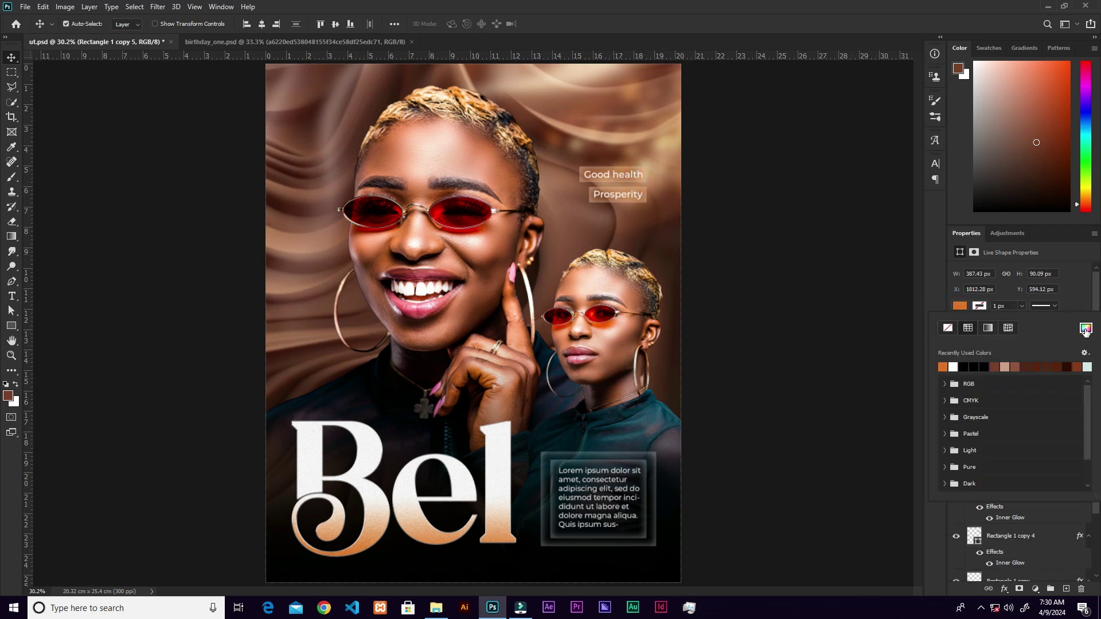
pyautogui.click(1086, 328)
pyautogui.click(1043, 173)
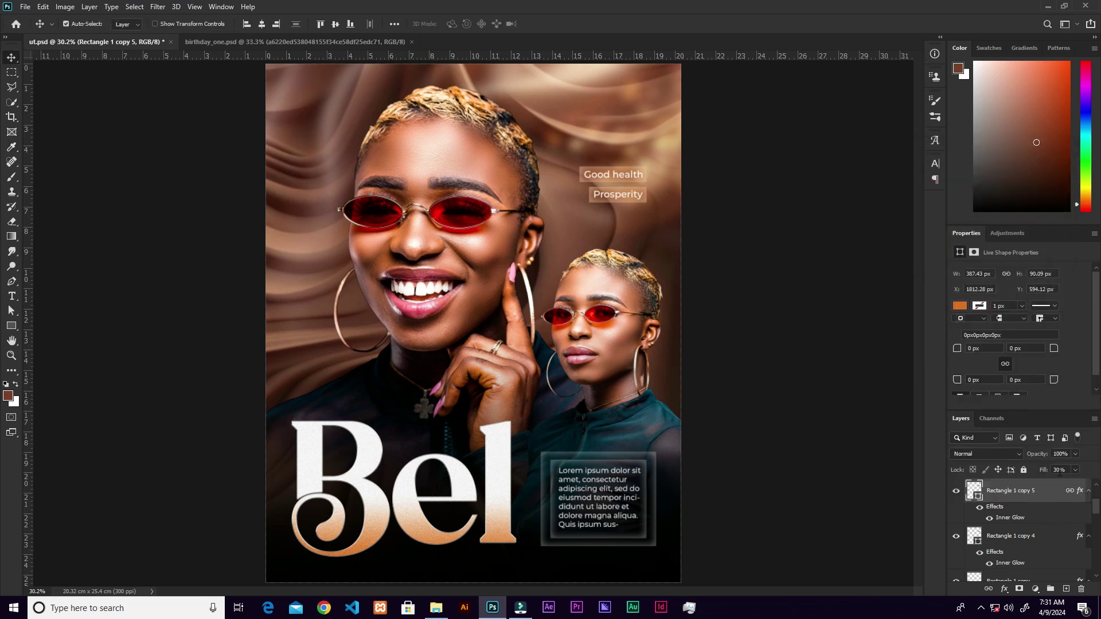
pyautogui.click(1076, 471)
pyautogui.click(1086, 427)
# Place the flower image, scale it down to about 2.71 x 2.41 cm and set it on top of the letter l of the name.
pyautogui.click(436, 608)
pyautogui.moveTo(487, 133); pyautogui.dragTo(507, 308)
pyautogui.moveTo(684, 138); pyautogui.dragTo(495, 431)
pyautogui.press('Return')
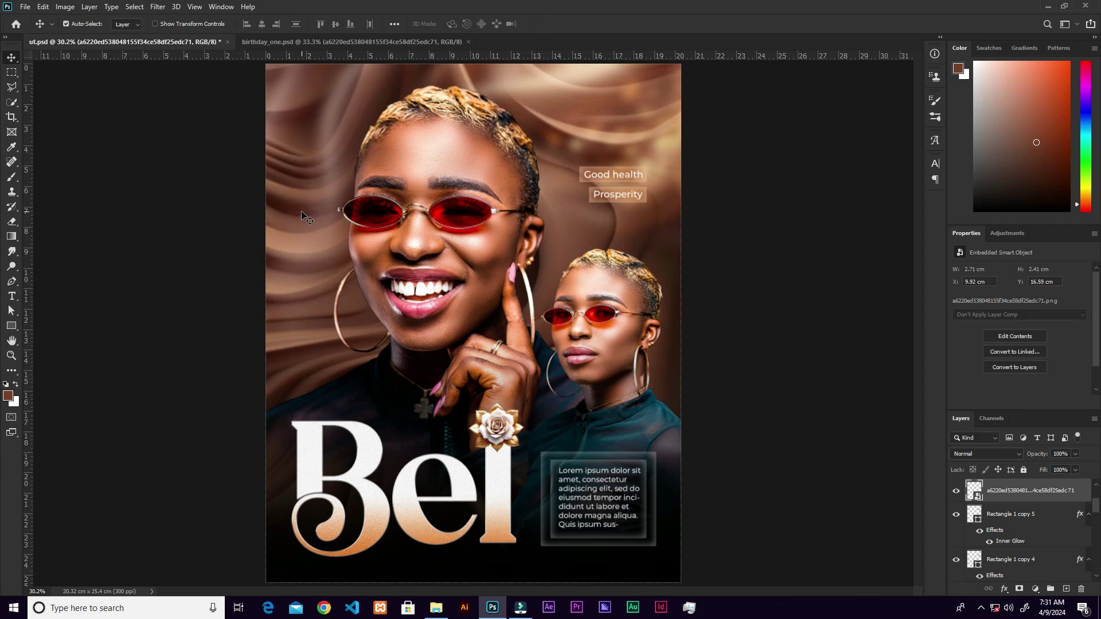
# Place the flower image again beneath both portraits and enlarge it to about 24.8 x 22.17 cm behind the main head.
pyautogui.click(436, 608)
pyautogui.moveTo(504, 127); pyautogui.dragTo(530, 374)
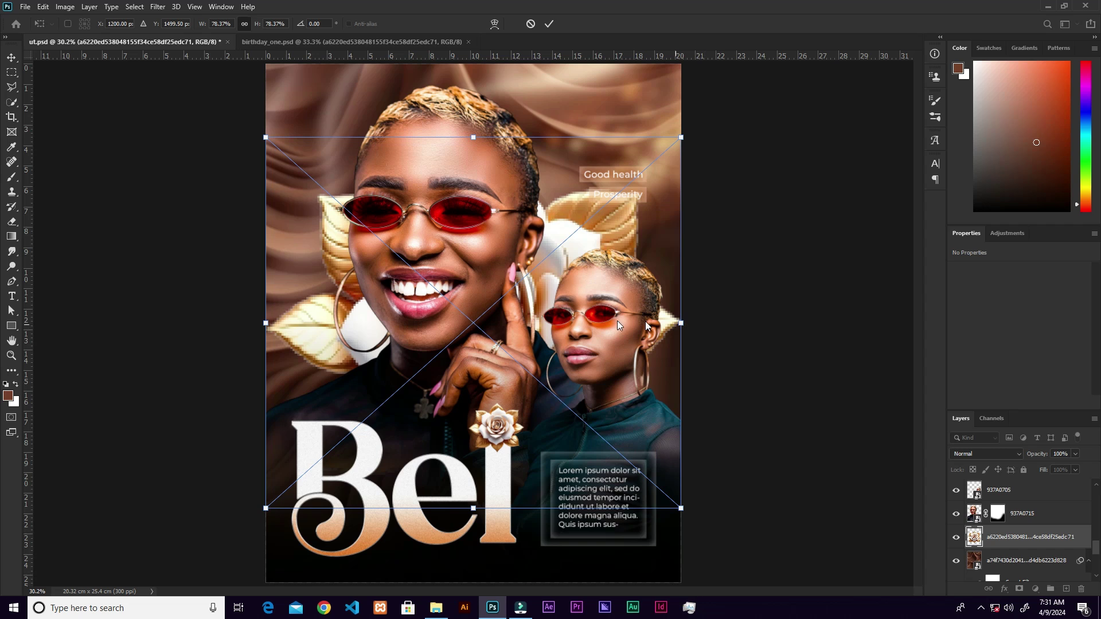
pyautogui.moveTo(534, 212); pyautogui.dragTo(536, 156)
pyautogui.moveTo(681, 266); pyautogui.dragTo(747, 325)
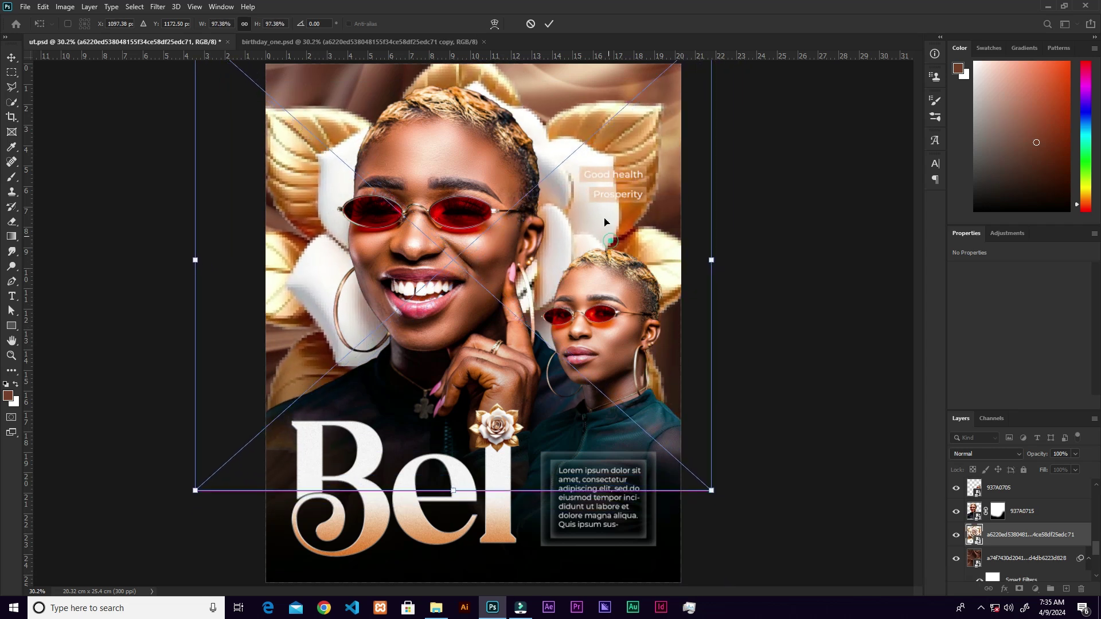
pyautogui.moveTo(604, 222); pyautogui.dragTo(608, 199)
pyautogui.click(548, 24)
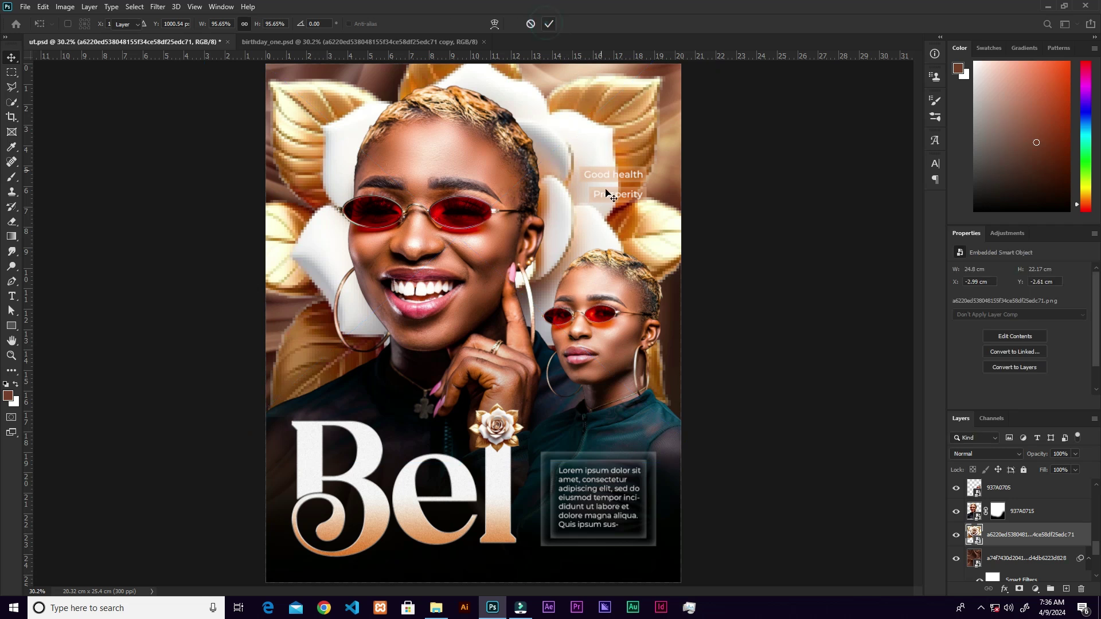
# Apply a Gaussian Blur with a 13.5 px radius to the large flower behind the portraits.
pyautogui.click(157, 7)
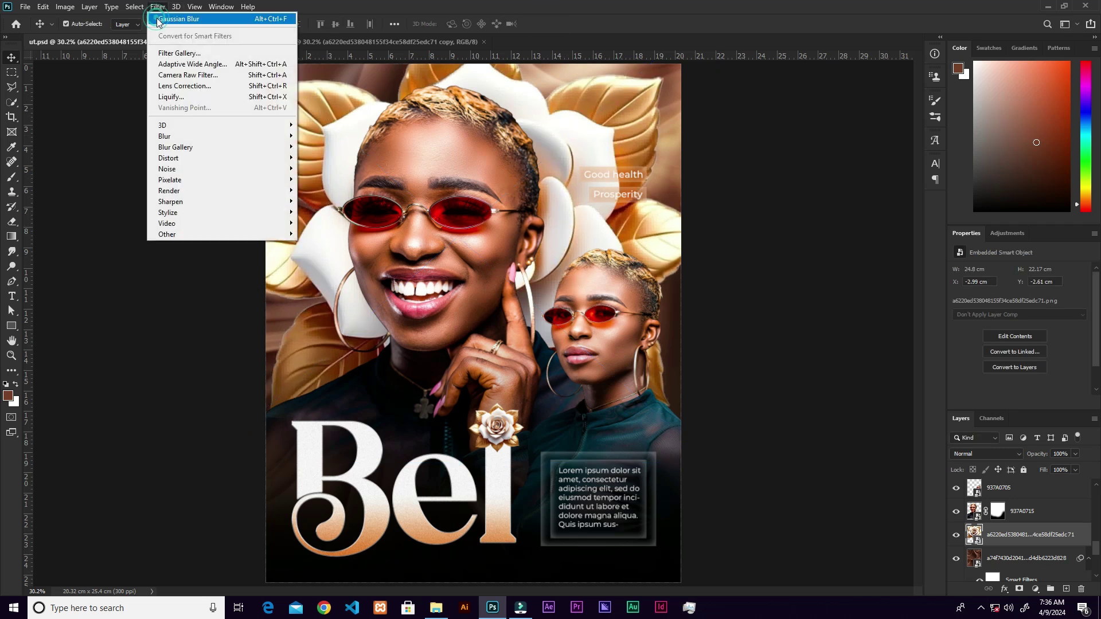
pyautogui.click(169, 135)
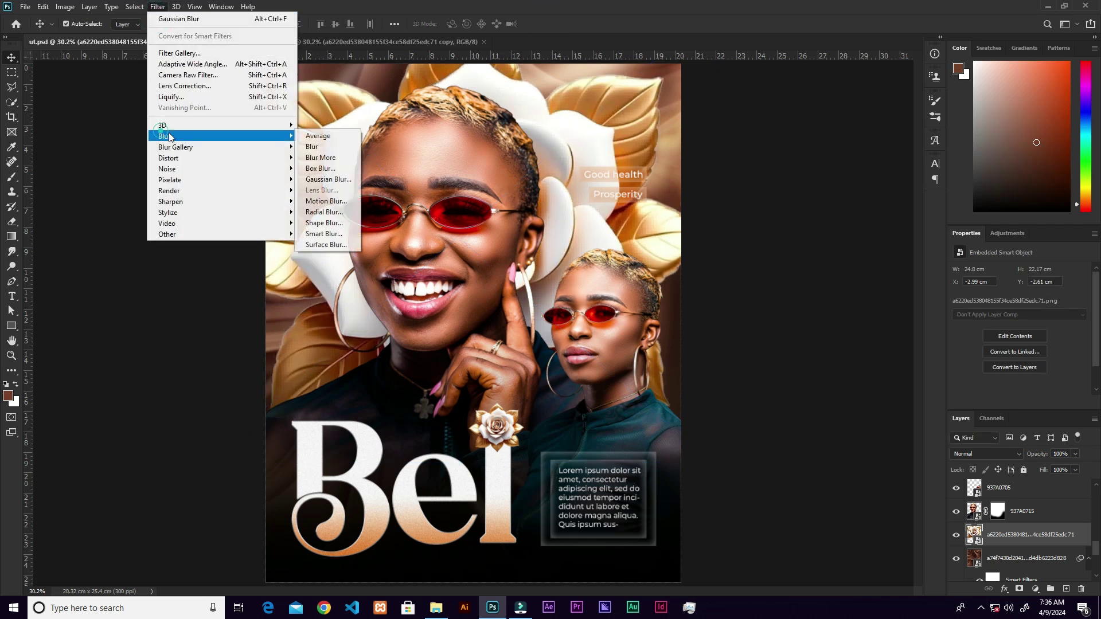
pyautogui.click(327, 180)
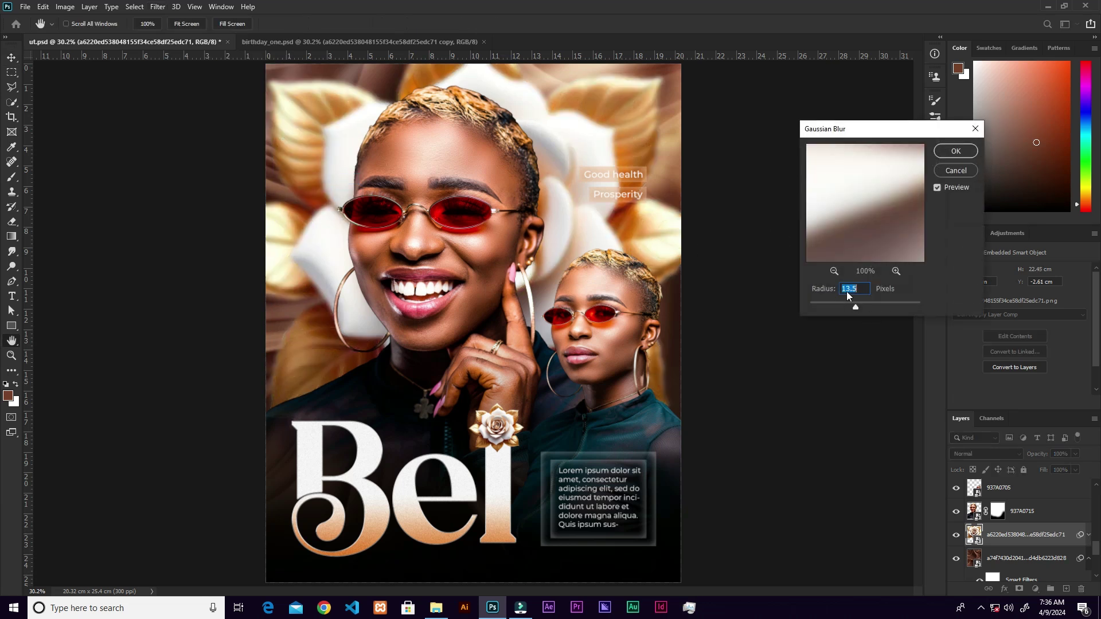
pyautogui.click(956, 157)
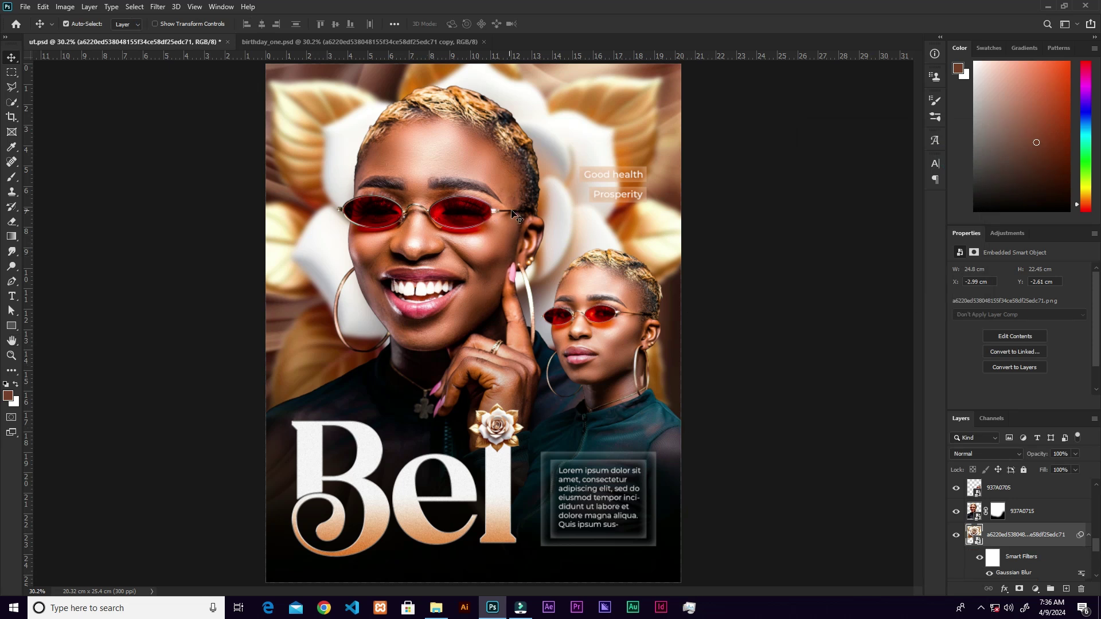
pyautogui.hotkey('ctrl', '+')
pyautogui.moveTo(611, 218); pyautogui.dragTo(598, 272)
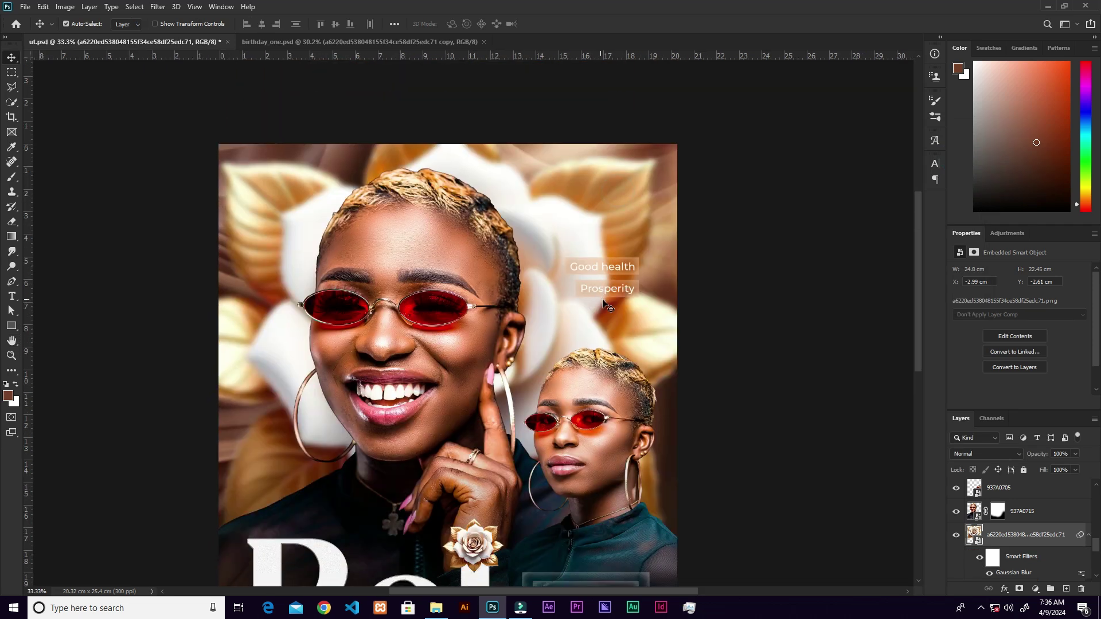
pyautogui.hotkey('ctrl', '+')
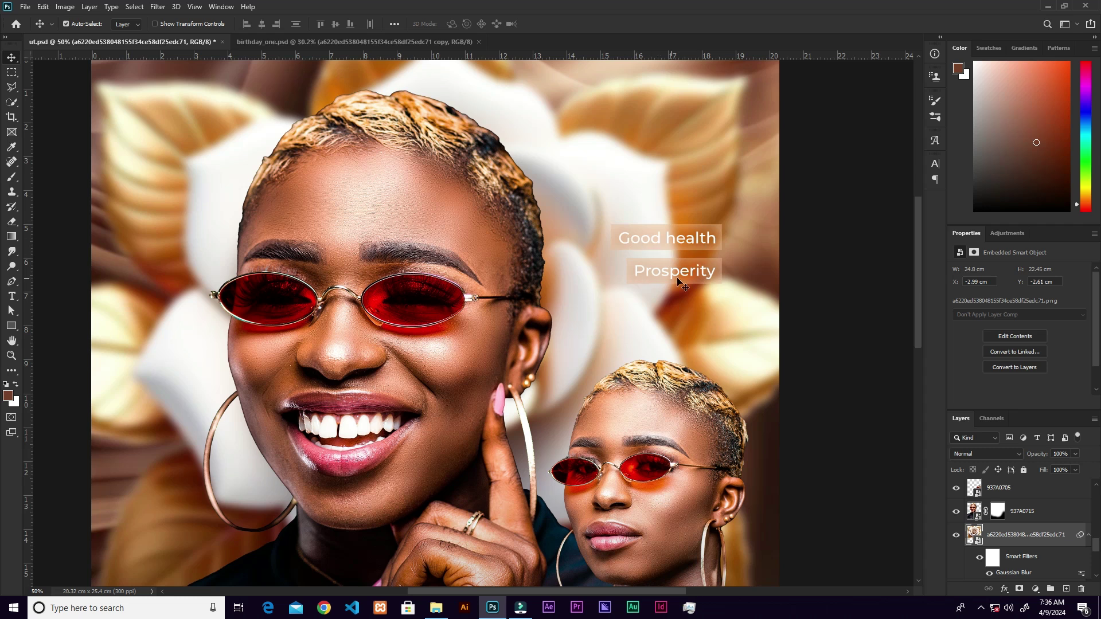
pyautogui.hotkey('ctrl', '-')
pyautogui.moveTo(565, 395); pyautogui.dragTo(594, 338)
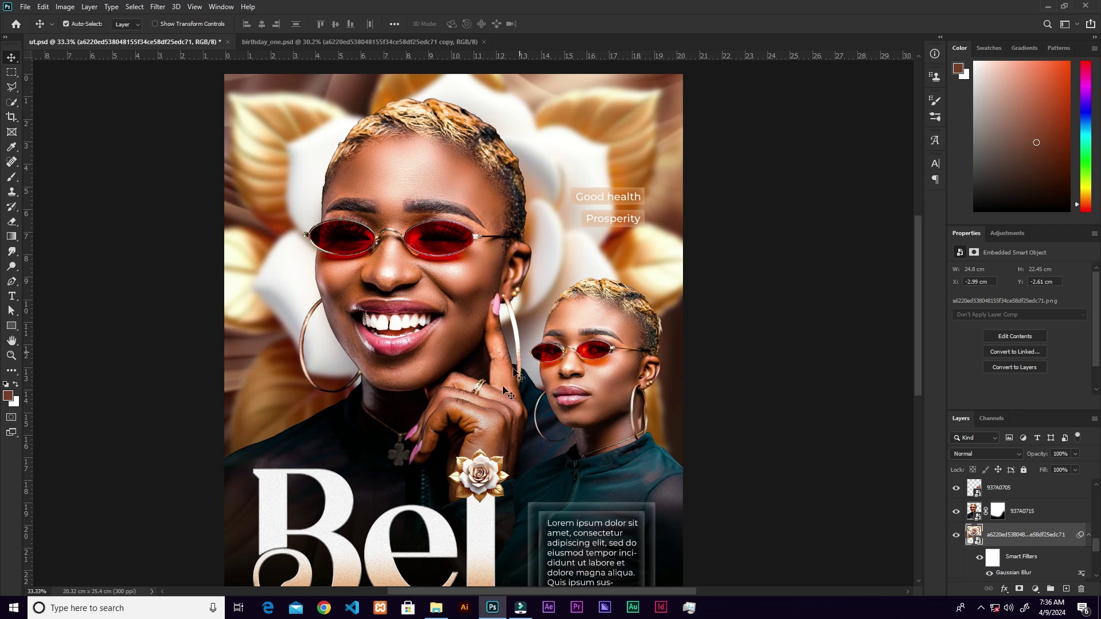
pyautogui.hotkey('ctrl', '-')
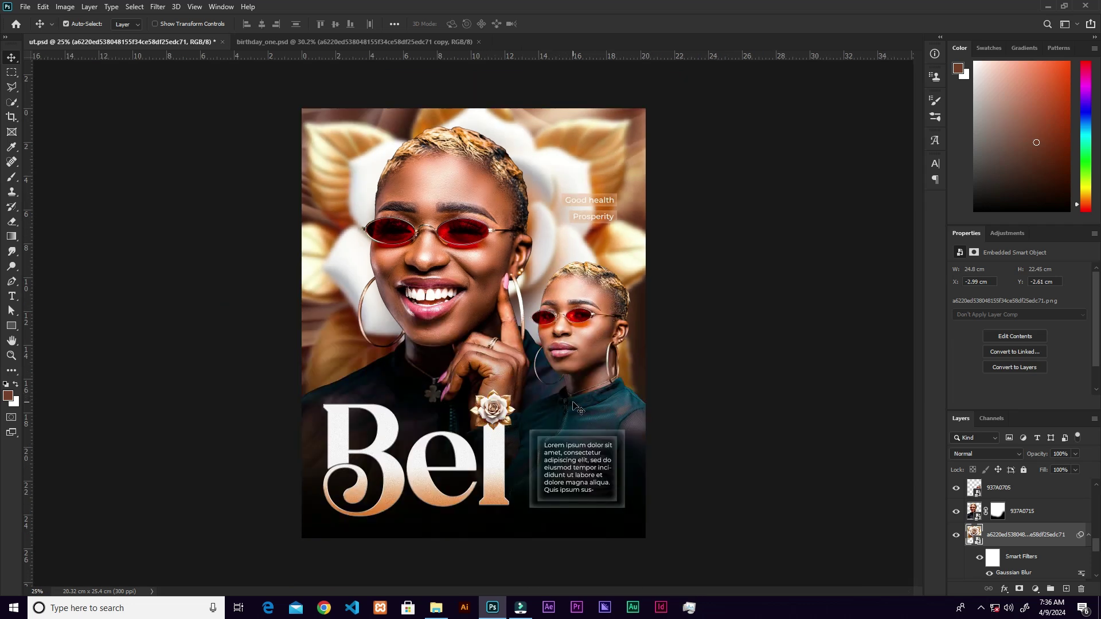
pyautogui.hotkey('ctrl', '+')
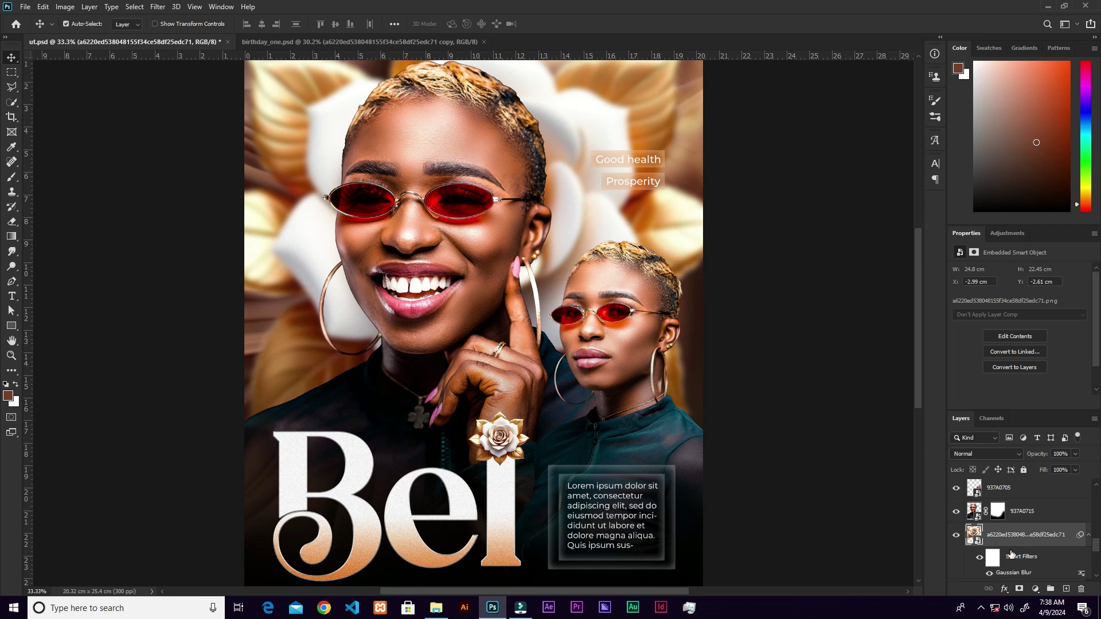
# Try painting a soft black shadow over the blurred flower on a new layer above it with an 800 px brush.
pyautogui.click(1066, 590)
pyautogui.press('b')
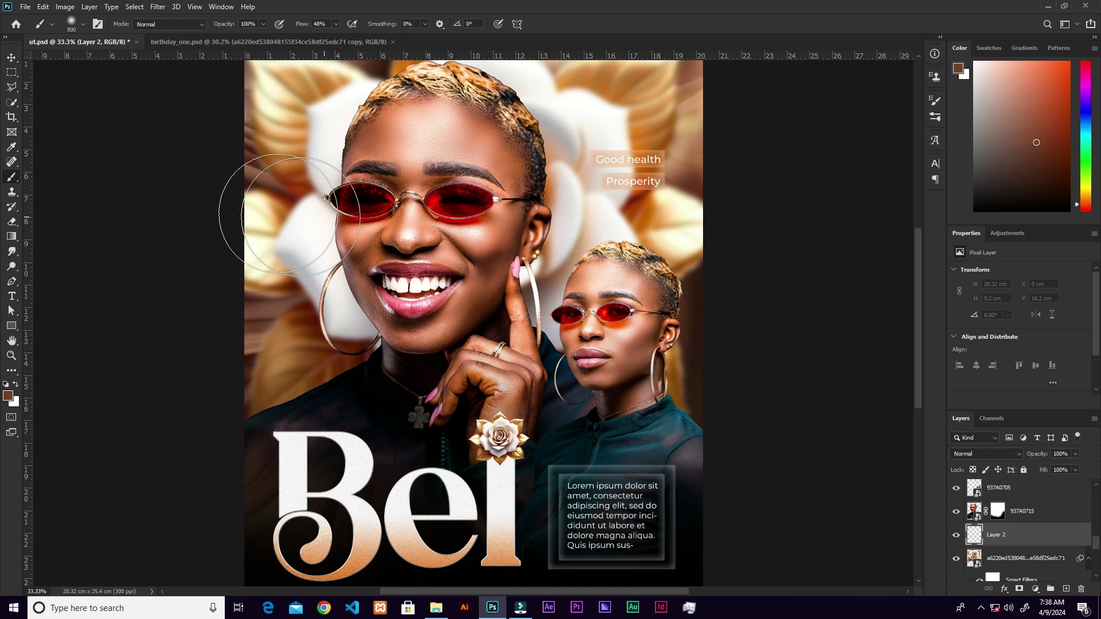
pyautogui.press('d')
pyautogui.moveTo(521, 193)
pyautogui.mouseDown()
pyautogui.moveTo(511, 268)
pyautogui.moveTo(526, 268)
pyautogui.moveTo(492, 312)
pyautogui.mouseUp()
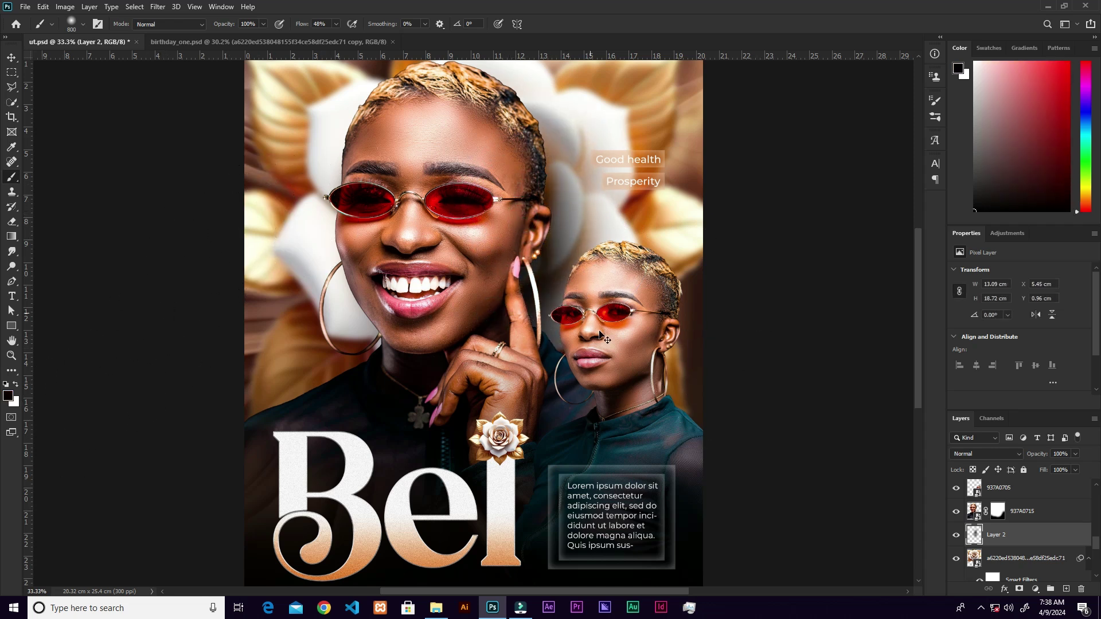
# Undo the black shadow strokes and discard the new layer above the flower.
pyautogui.hotkey('ctrl', 'z')
pyautogui.hotkey('ctrl', 'z')
pyautogui.hotkey('ctrl', 'z')
pyautogui.hotkey('ctrl', 'z')
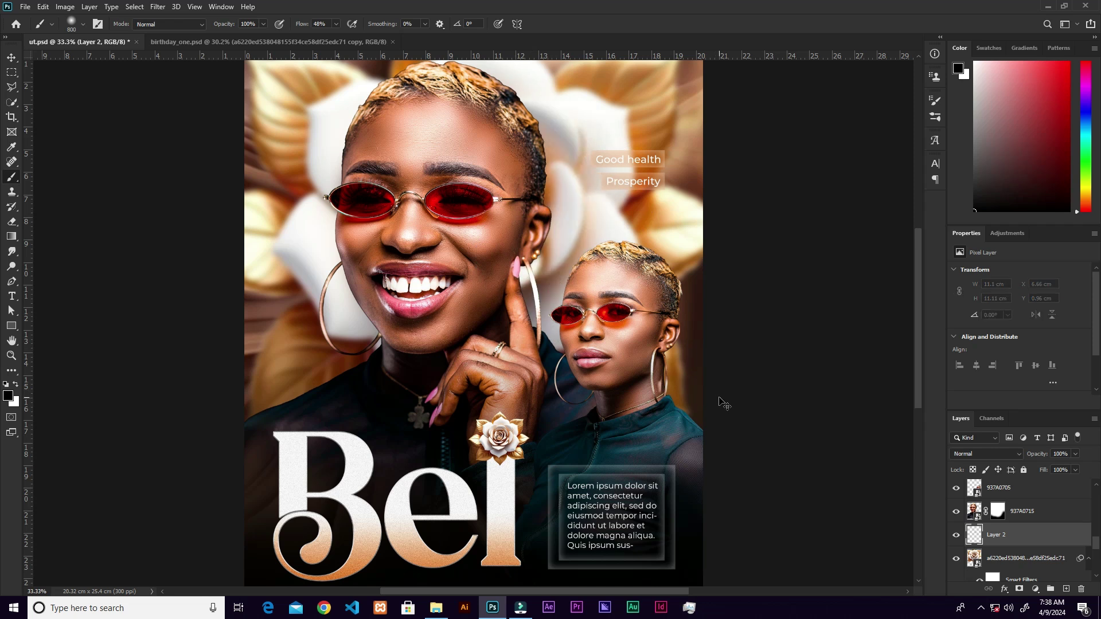
pyautogui.press('v')
pyautogui.click(956, 536)
pyautogui.click(956, 535)
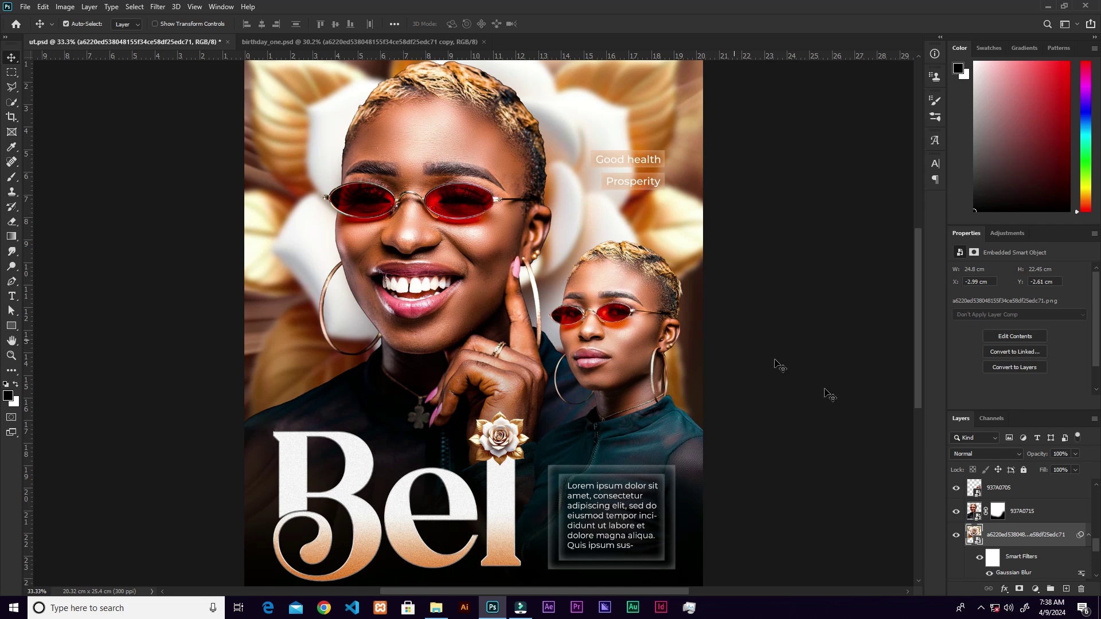
# Clip an Exposure adjustment to the blurred flower layer with Exposure at -2.06 and Gamma Correction at 0.77.
pyautogui.click(1035, 590)
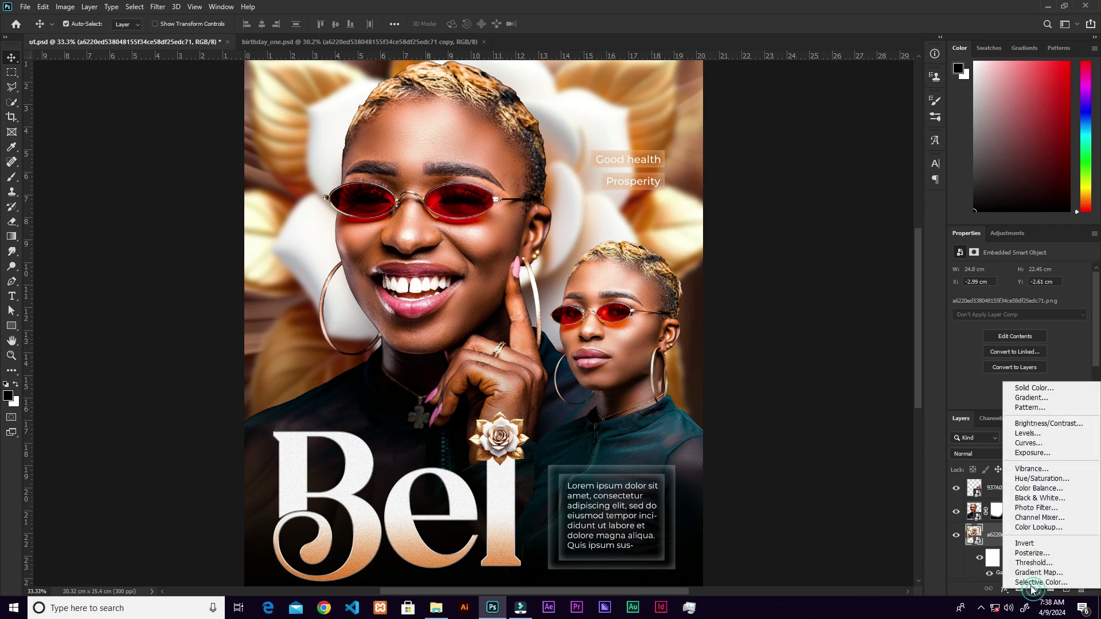
pyautogui.click(1045, 454)
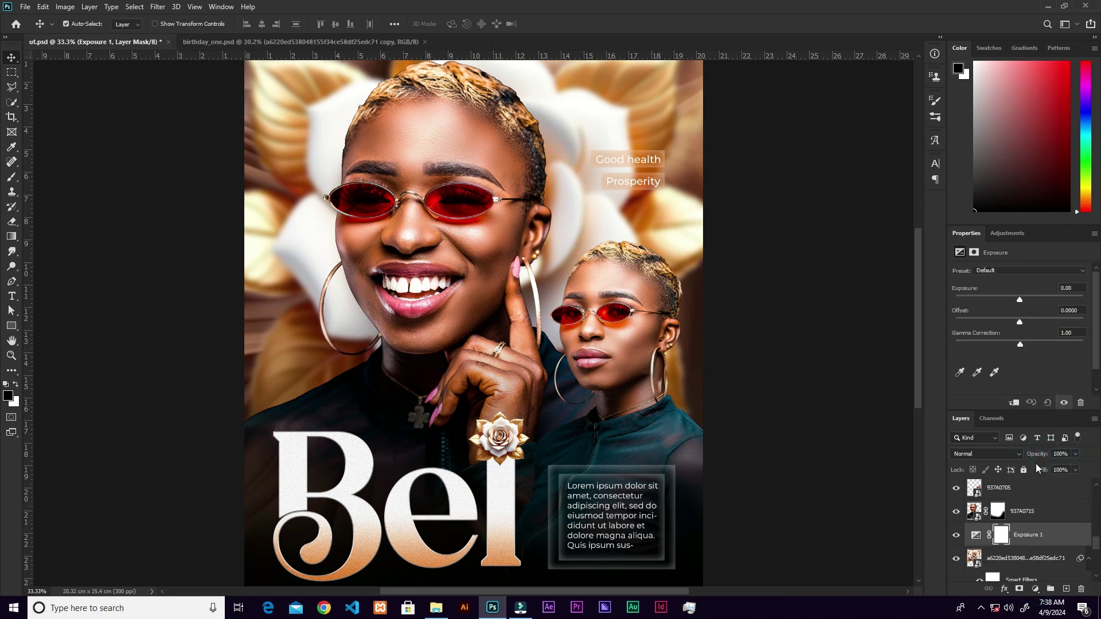
pyautogui.rightClick(1046, 537)
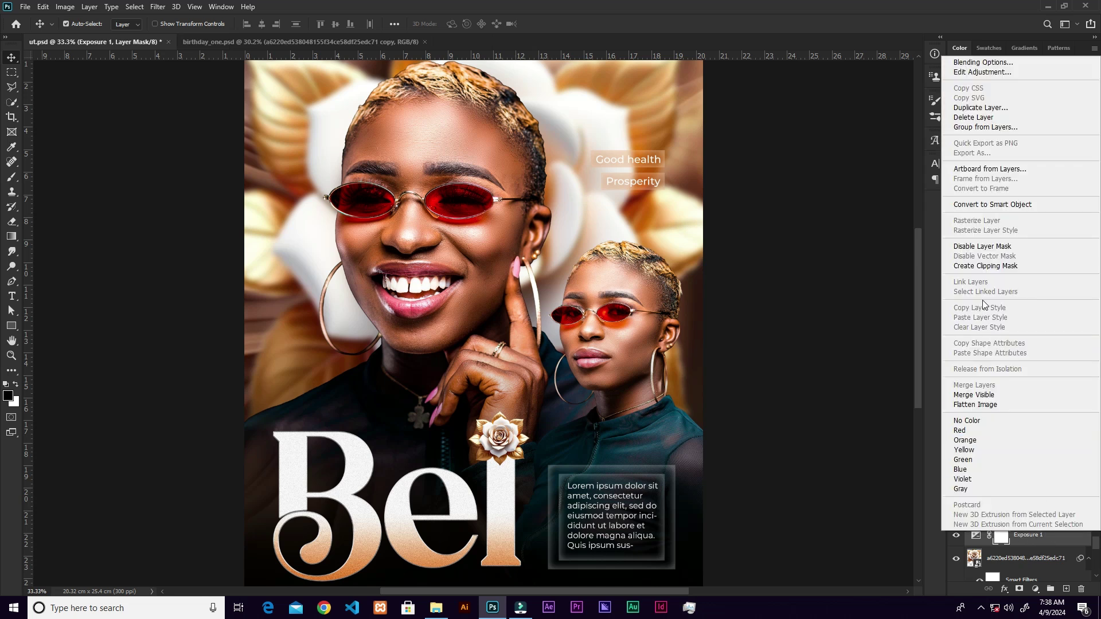
pyautogui.click(984, 268)
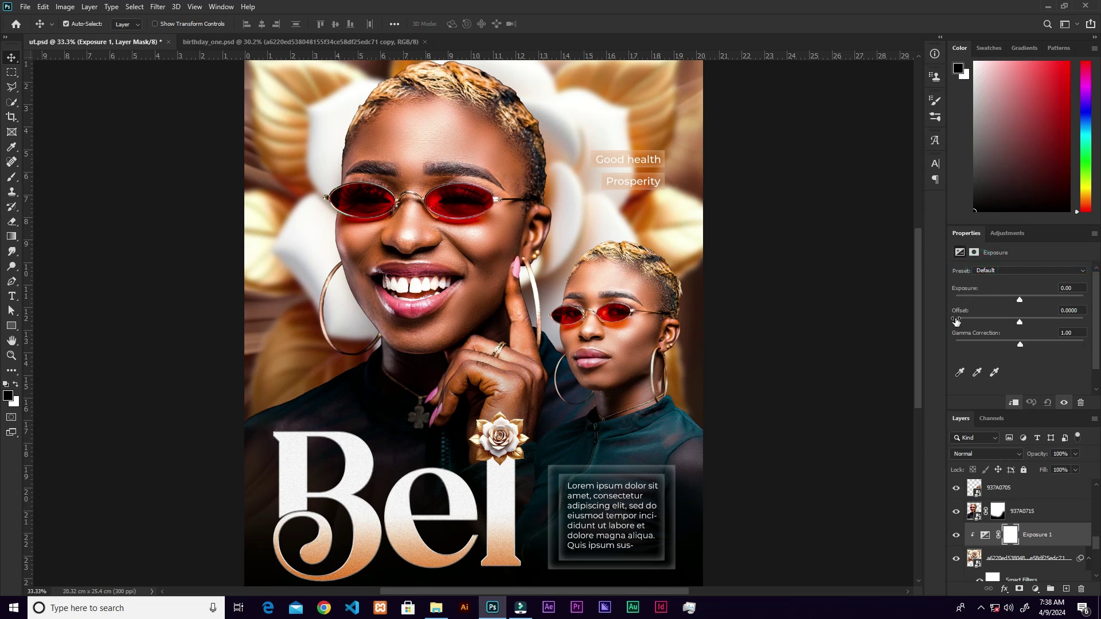
pyautogui.moveTo(1021, 301); pyautogui.dragTo(999, 299)
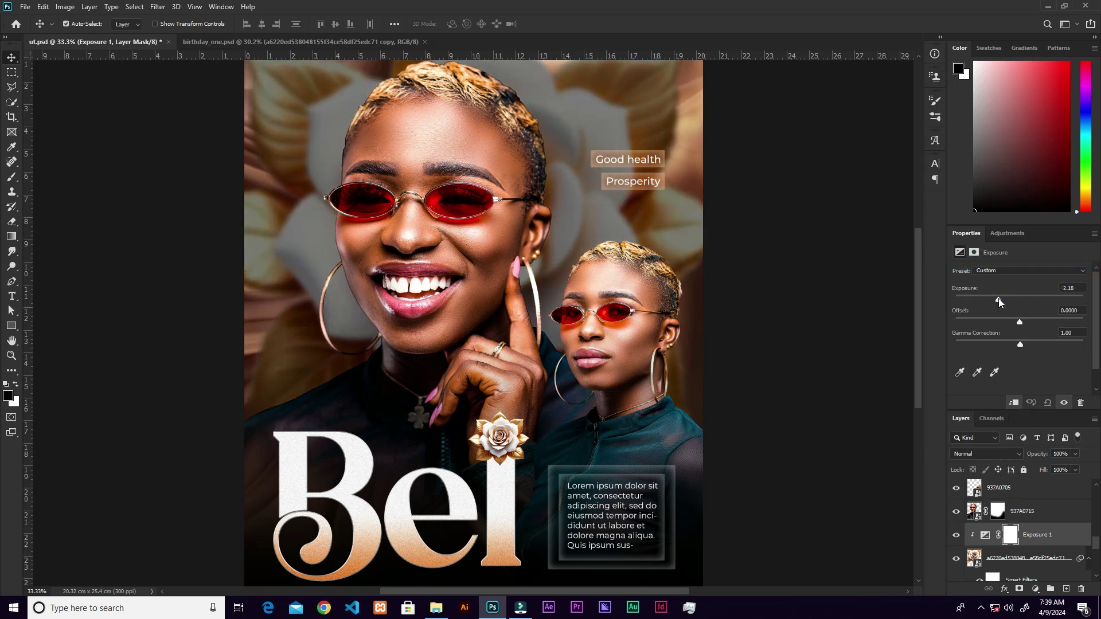
pyautogui.moveTo(1020, 344); pyautogui.dragTo(1031, 345)
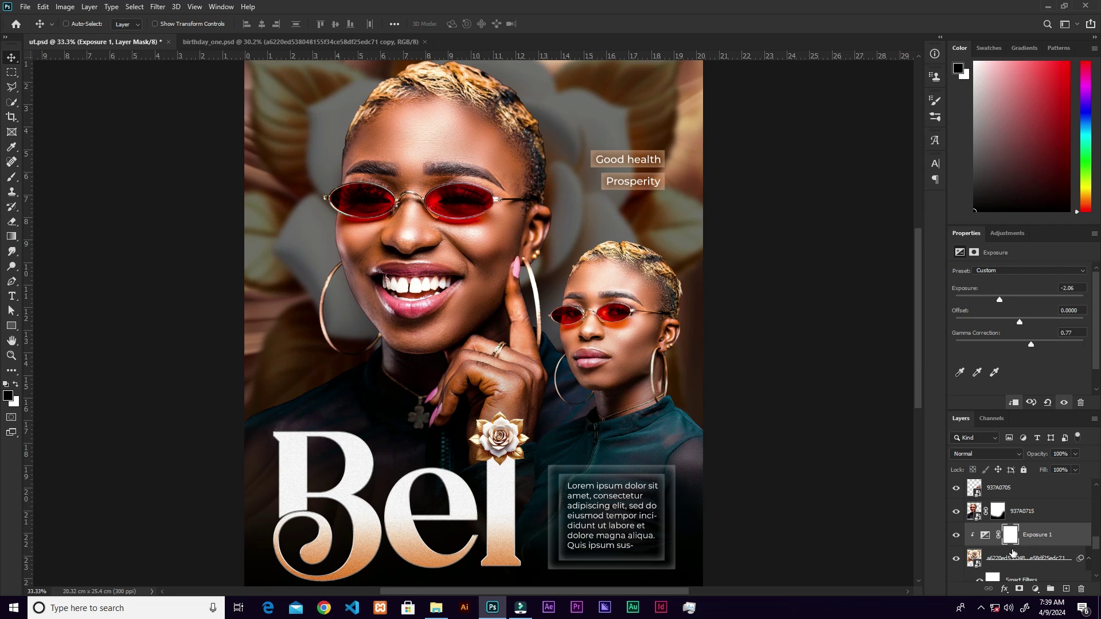
# Invert the Exposure mask to black and paint on it in white with a soft 500 px brush to darken the flower between the portraits.
pyautogui.hotkey('ctrl', 'i')
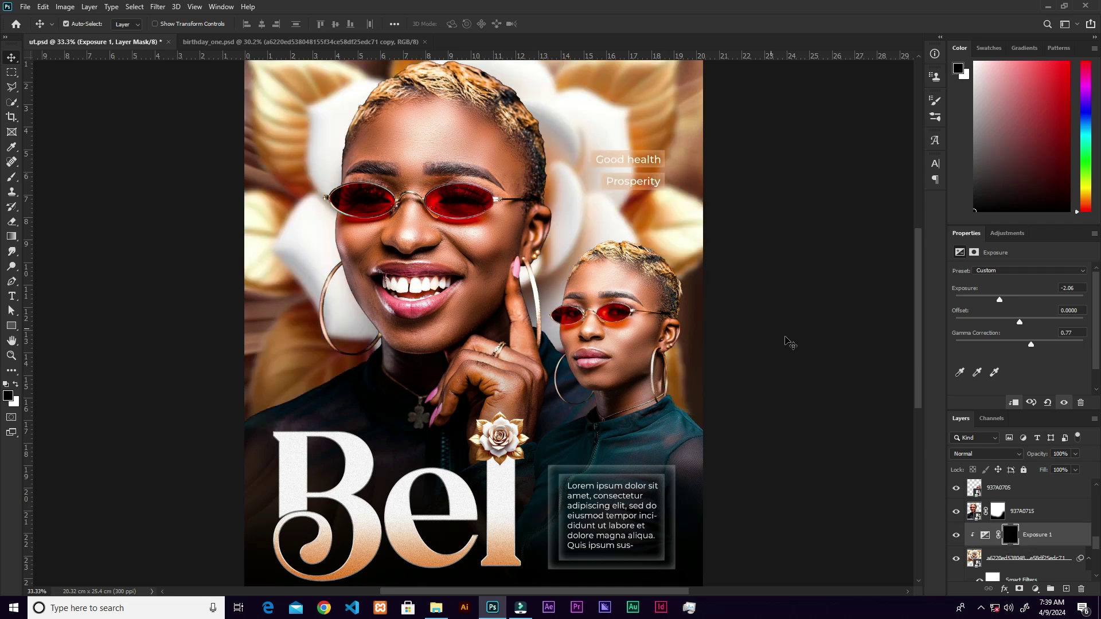
pyautogui.press('b')
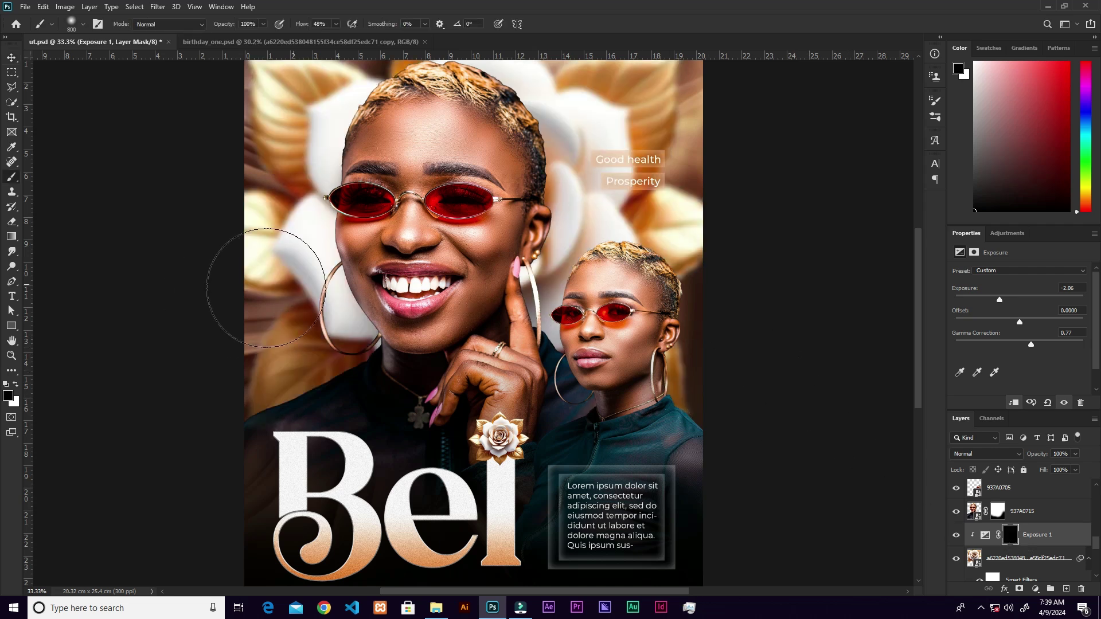
pyautogui.click(15, 384)
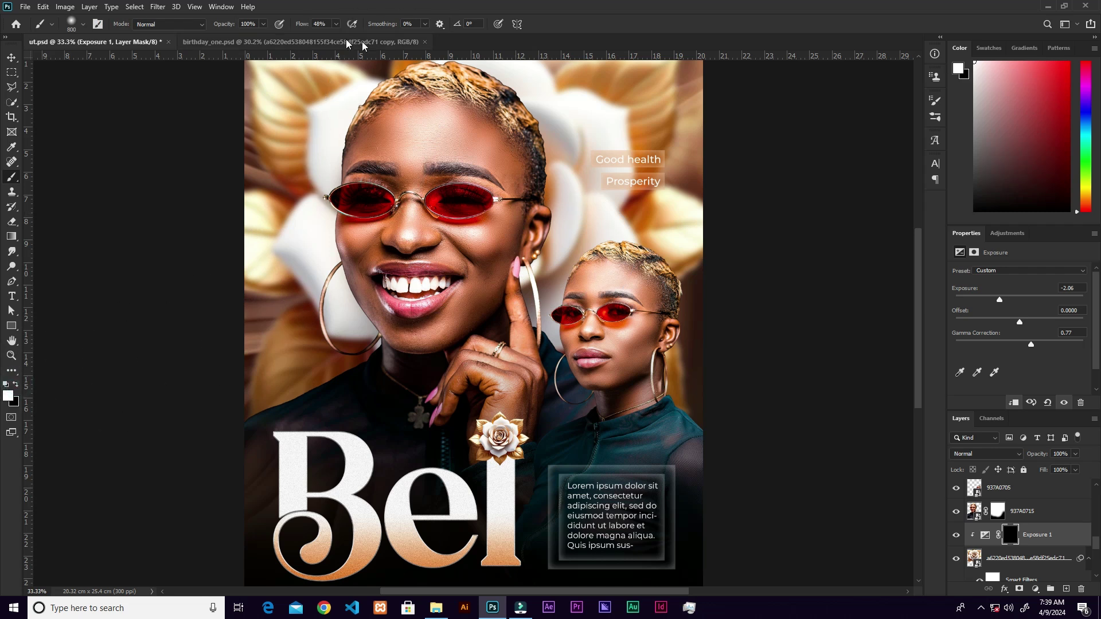
pyautogui.press('[')
pyautogui.press('[')
pyautogui.press('[')
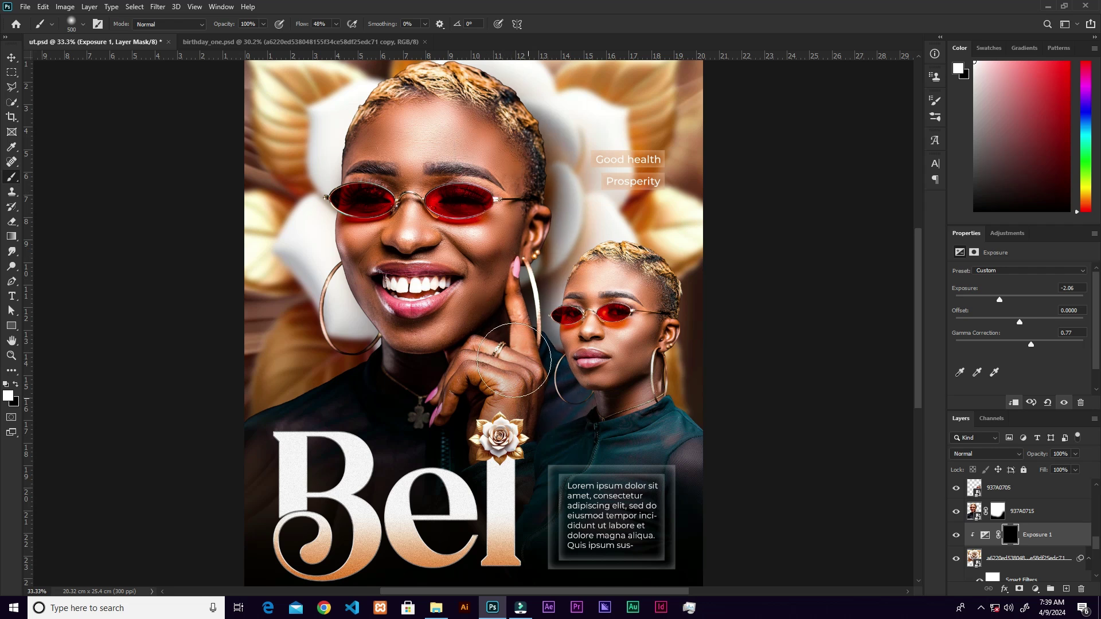
# Try darkening the flower beside the other cheek and earring of the main portrait, and undo that stroke.
pyautogui.click(363, 237)
pyautogui.moveTo(317, 231)
pyautogui.mouseDown()
pyautogui.moveTo(321, 143)
pyautogui.moveTo(425, 367)
pyautogui.mouseUp()
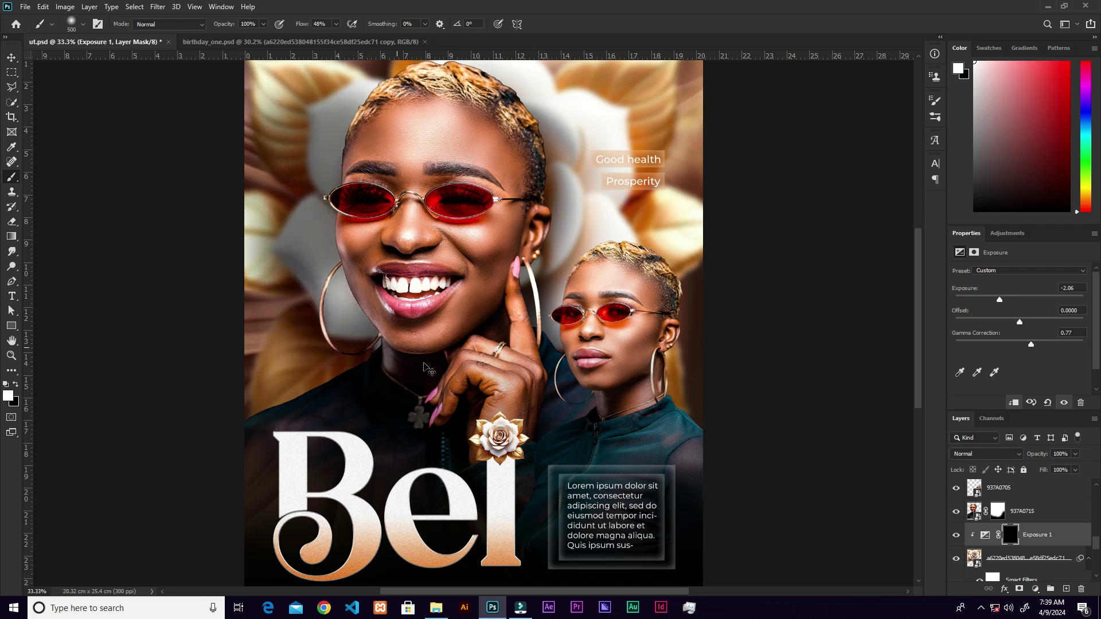
pyautogui.hotkey('ctrl', 'z')
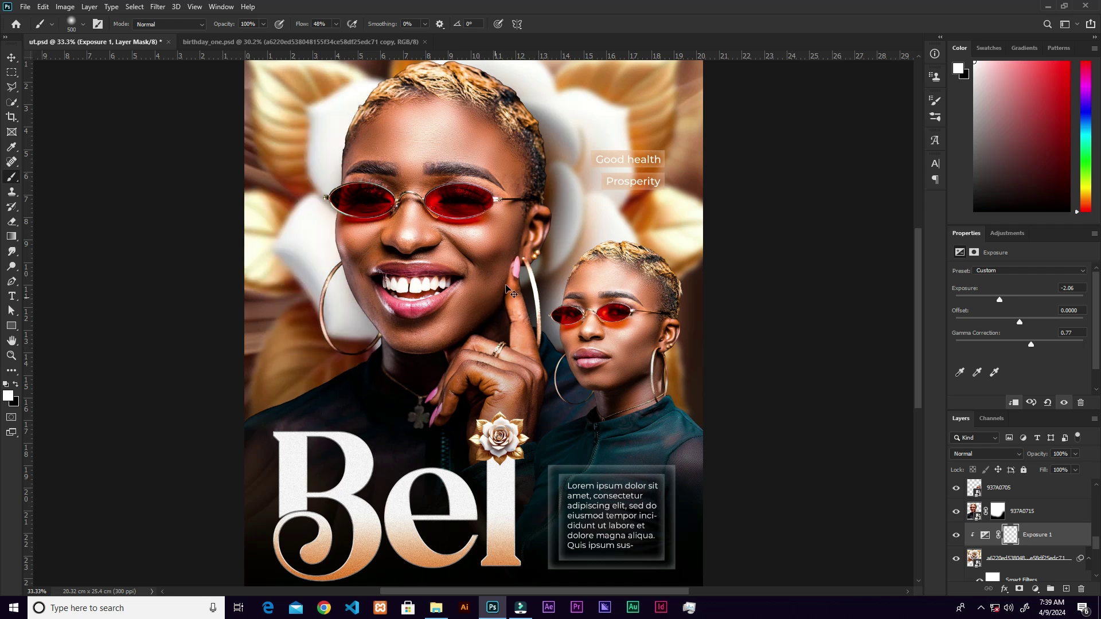
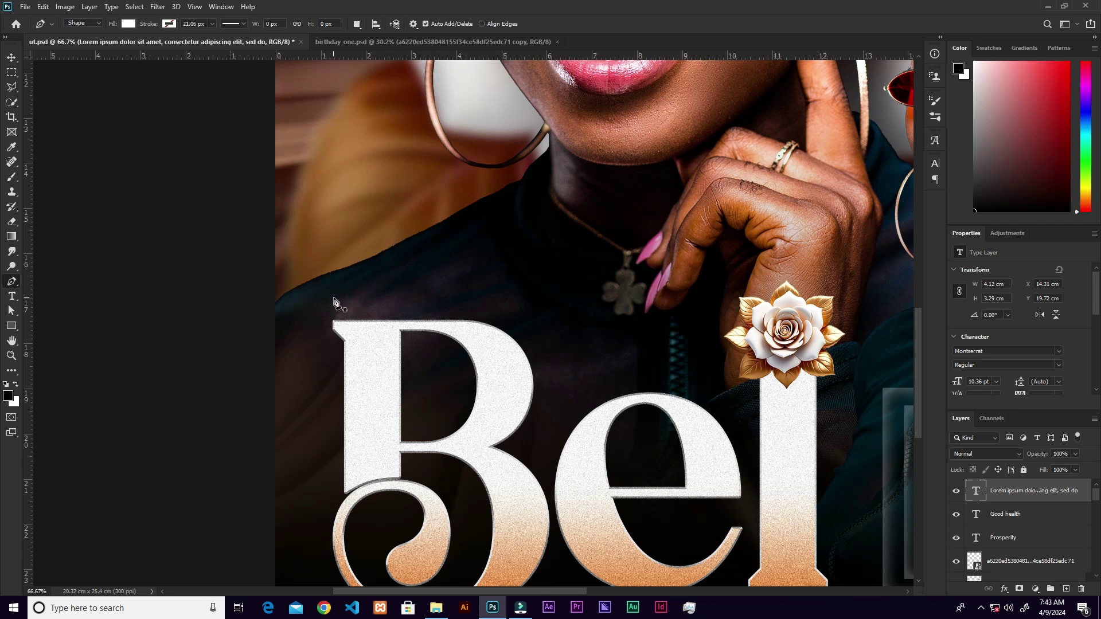
# Draw an open curve over the top of the letter B with the Pen tool, using no fill and a white 7.41 px stroke.
pyautogui.click(336, 299)
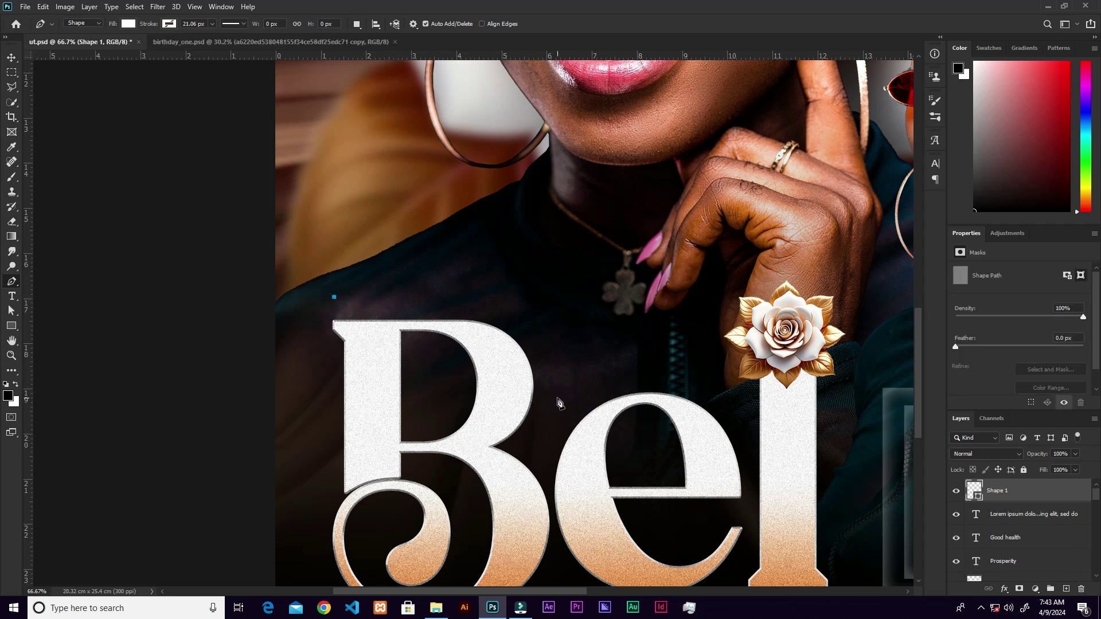
pyautogui.moveTo(558, 399); pyautogui.dragTo(548, 547)
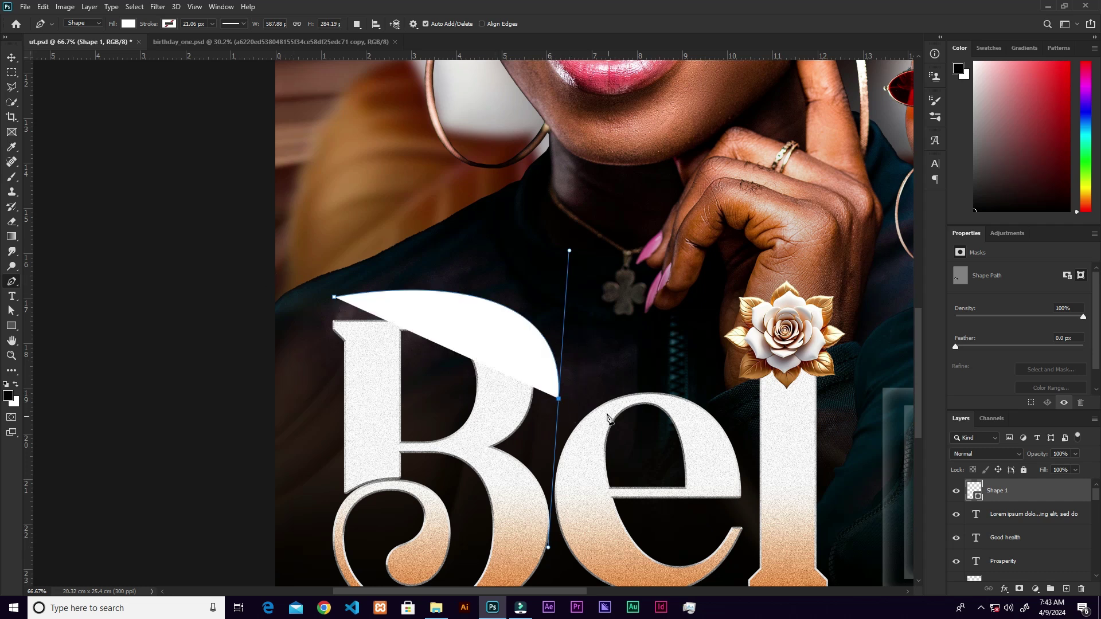
pyautogui.click(127, 28)
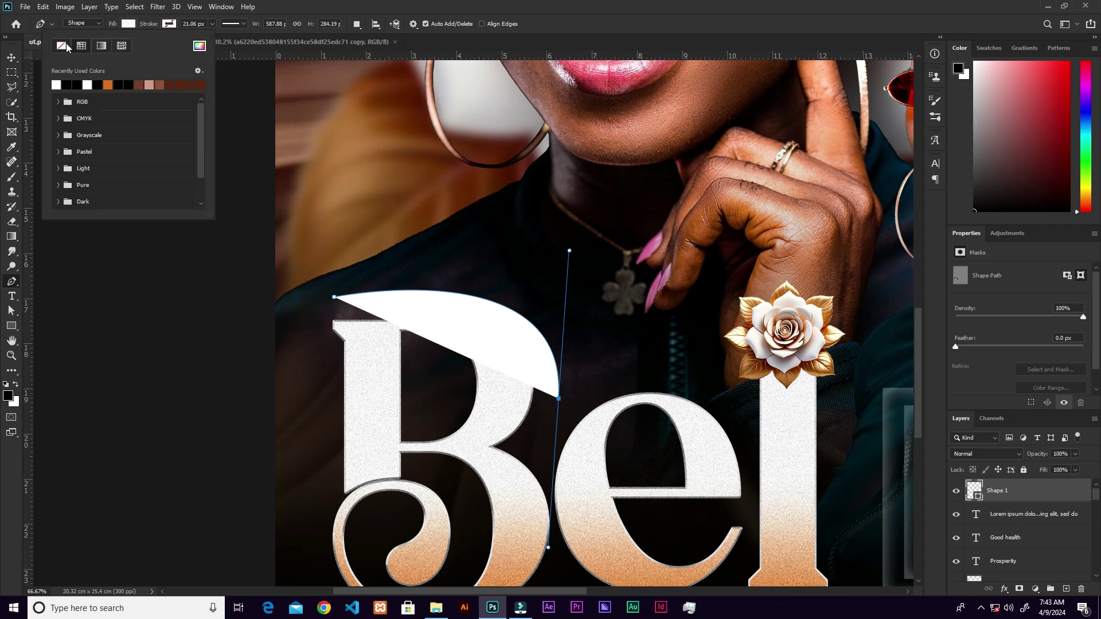
pyautogui.click(61, 45)
pyautogui.click(169, 24)
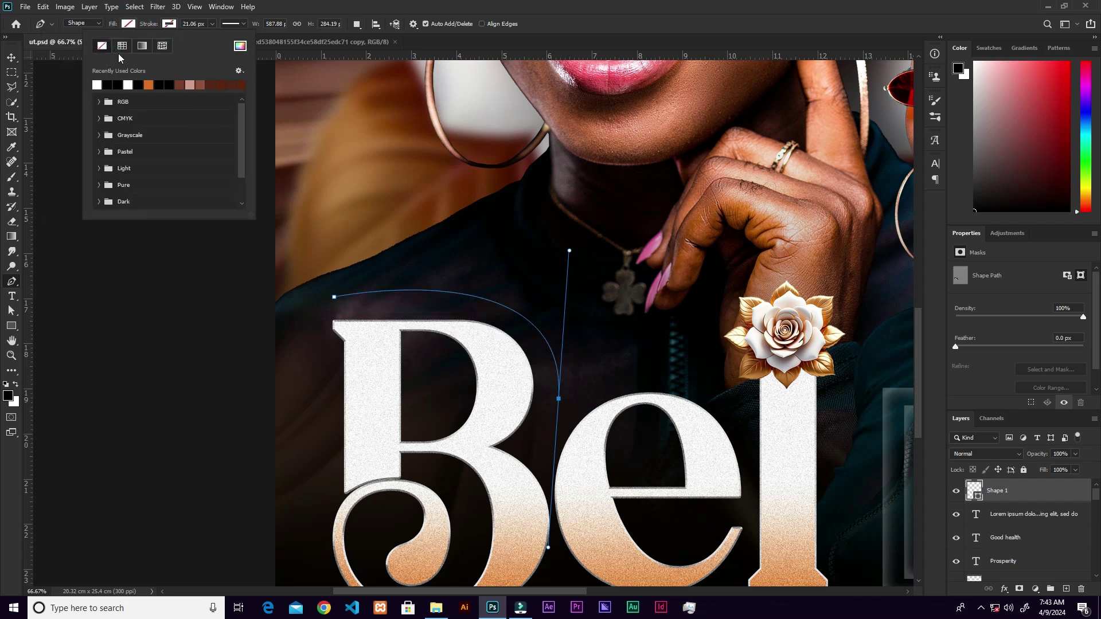
pyautogui.click(96, 84)
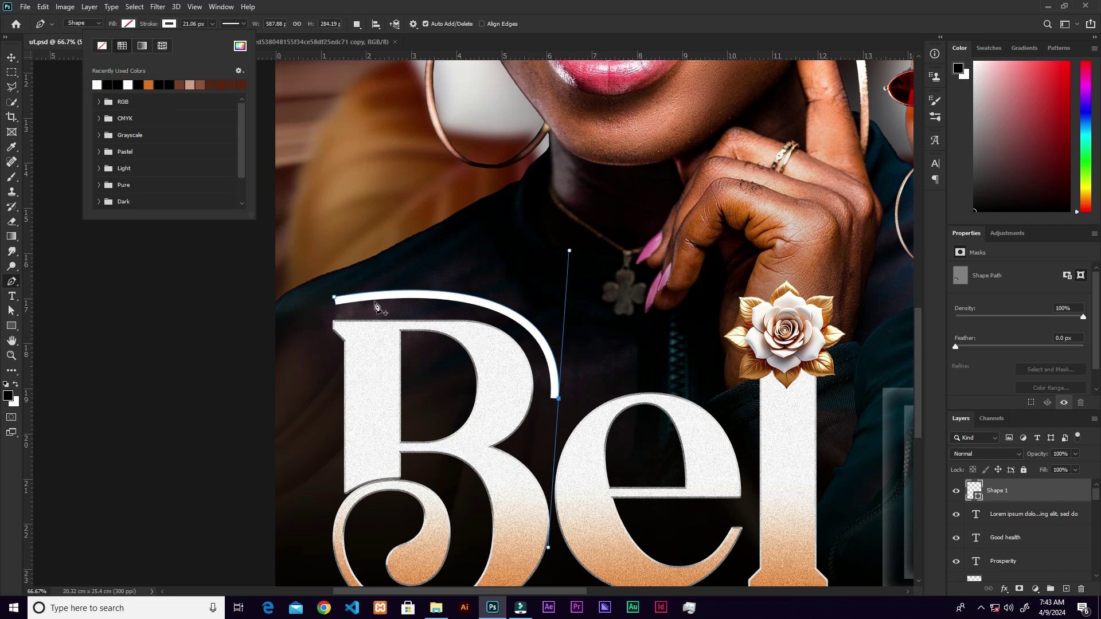
pyautogui.click(212, 25)
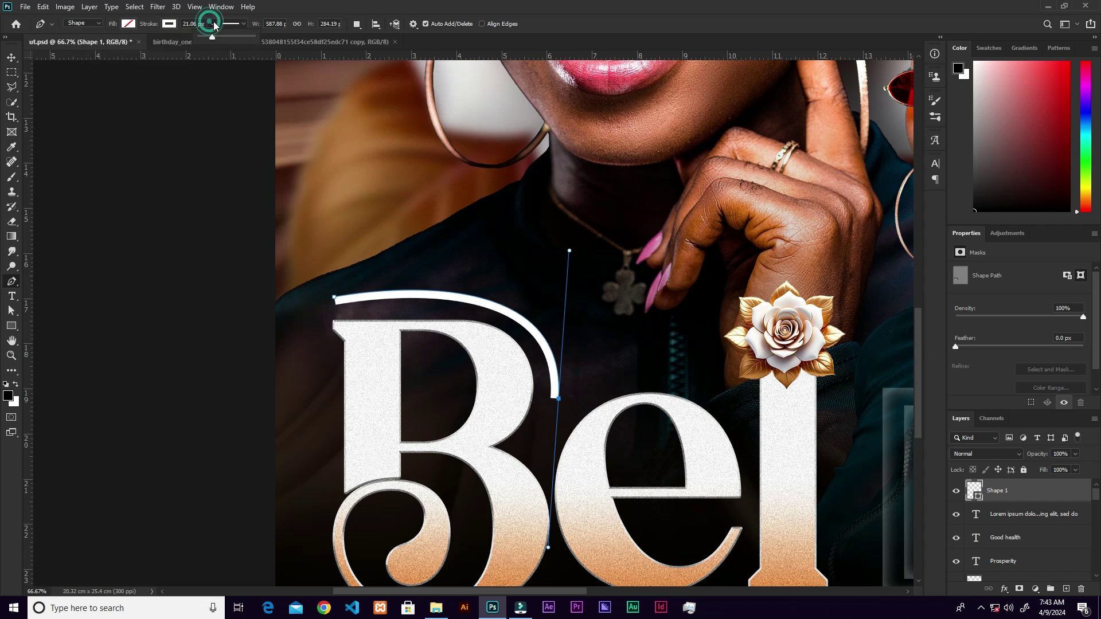
pyautogui.moveTo(212, 37); pyautogui.dragTo(210, 39)
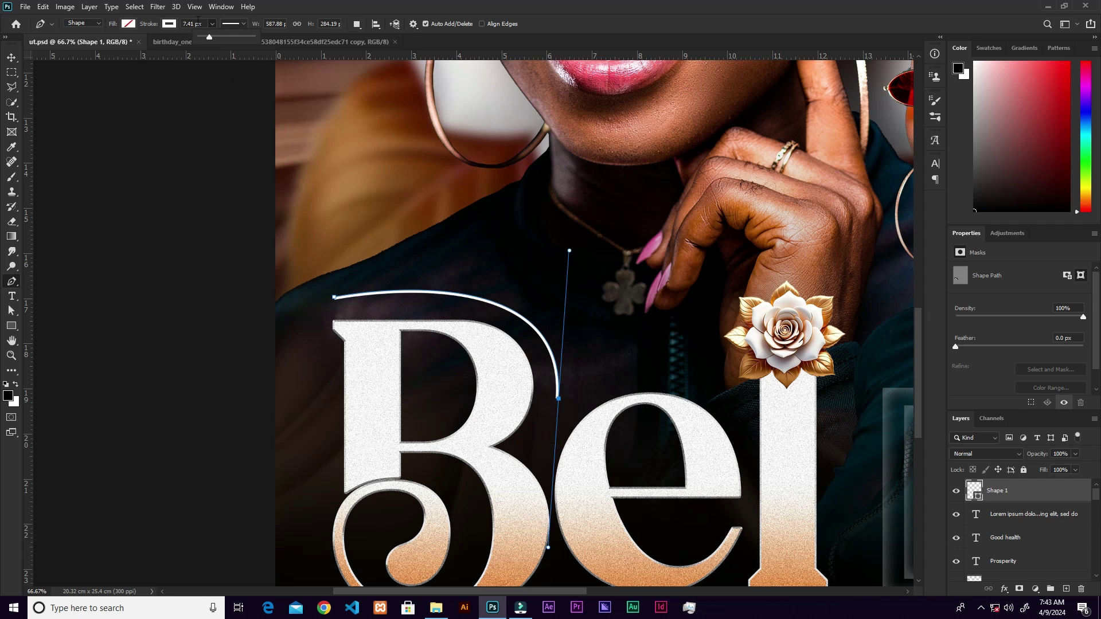
pyautogui.click(11, 57)
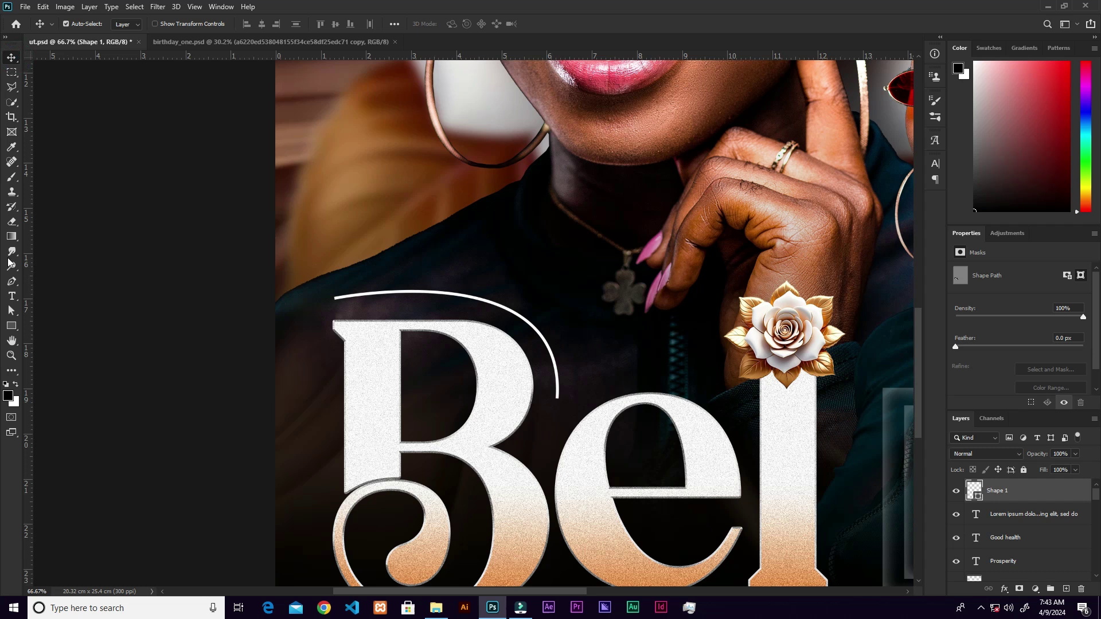
pyautogui.click(11, 296)
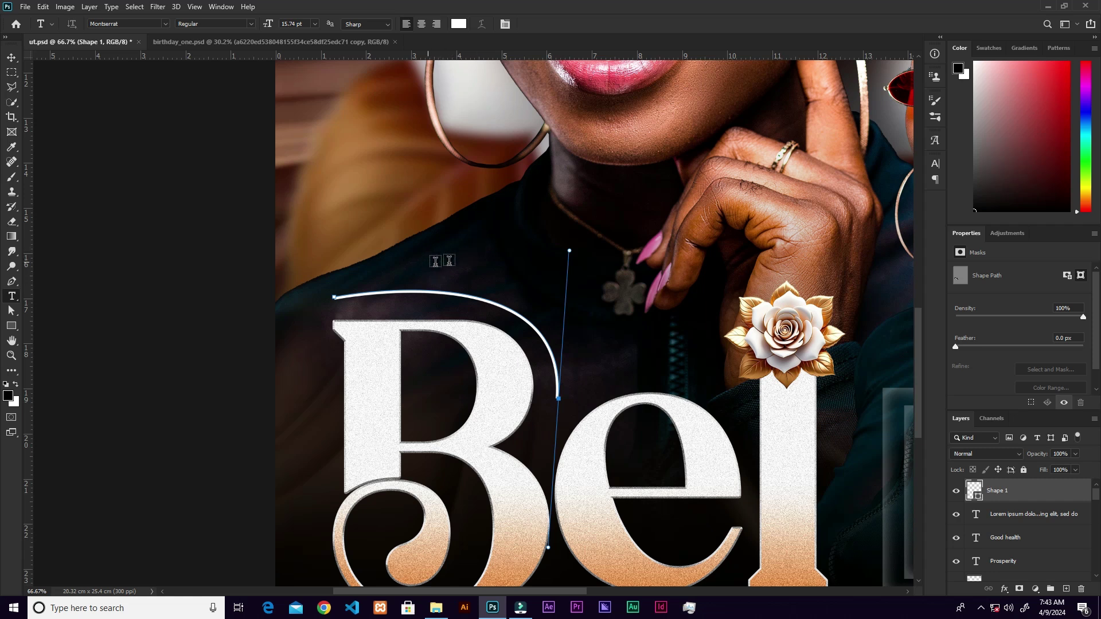
pyautogui.click(409, 291)
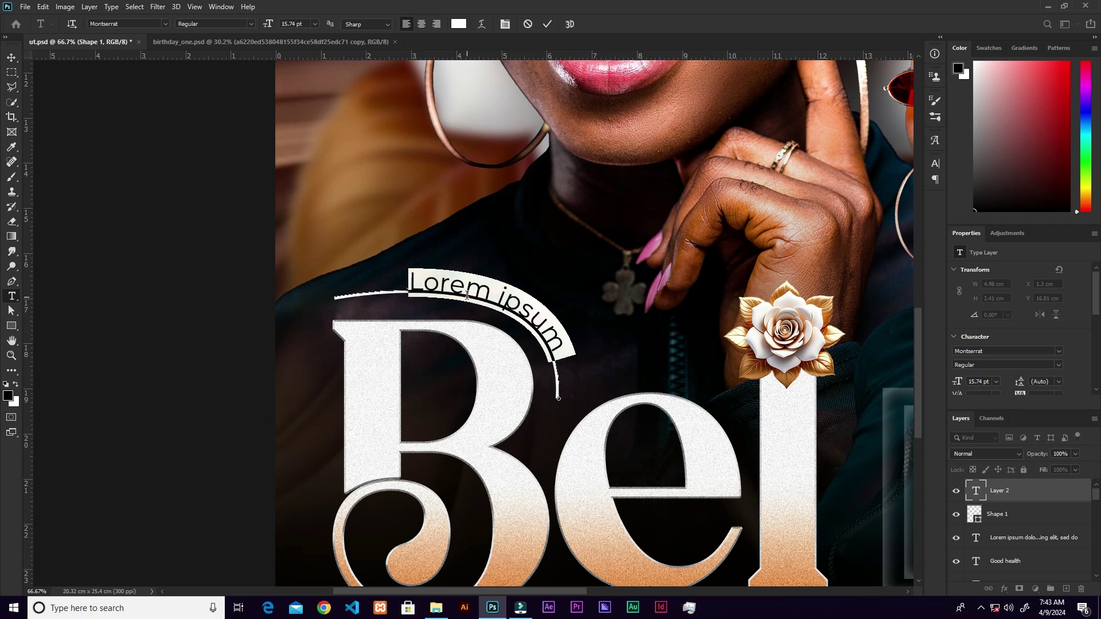
pyautogui.press('ctrl')
pyautogui.click(528, 25)
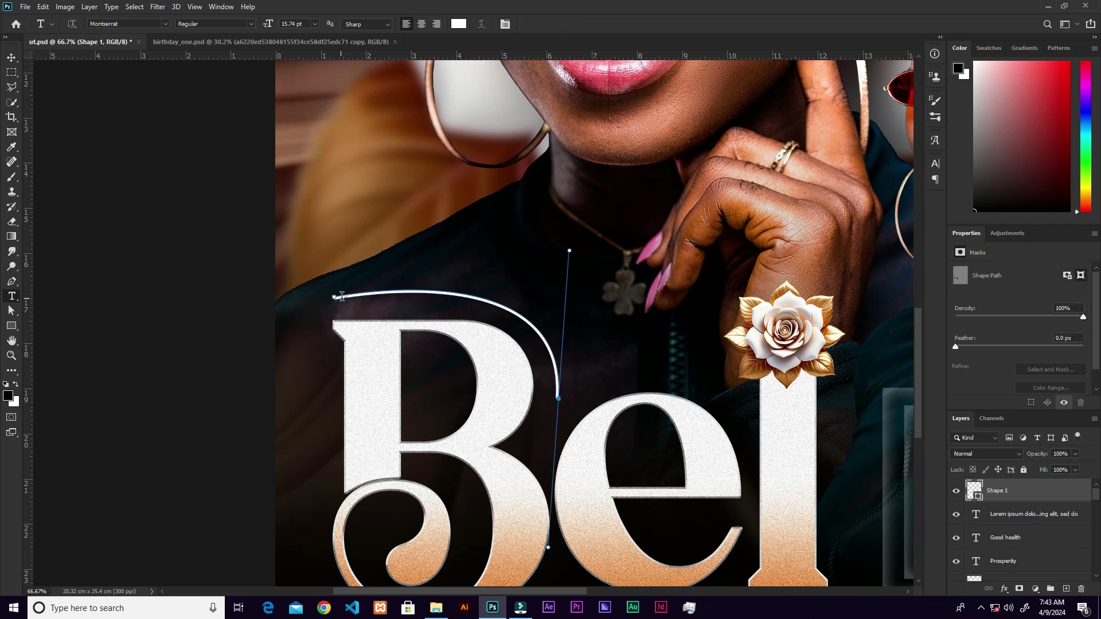
# Add the text "happy Birthday" along the curve above the B, starting from the curve's beginning.
pyautogui.click(343, 296)
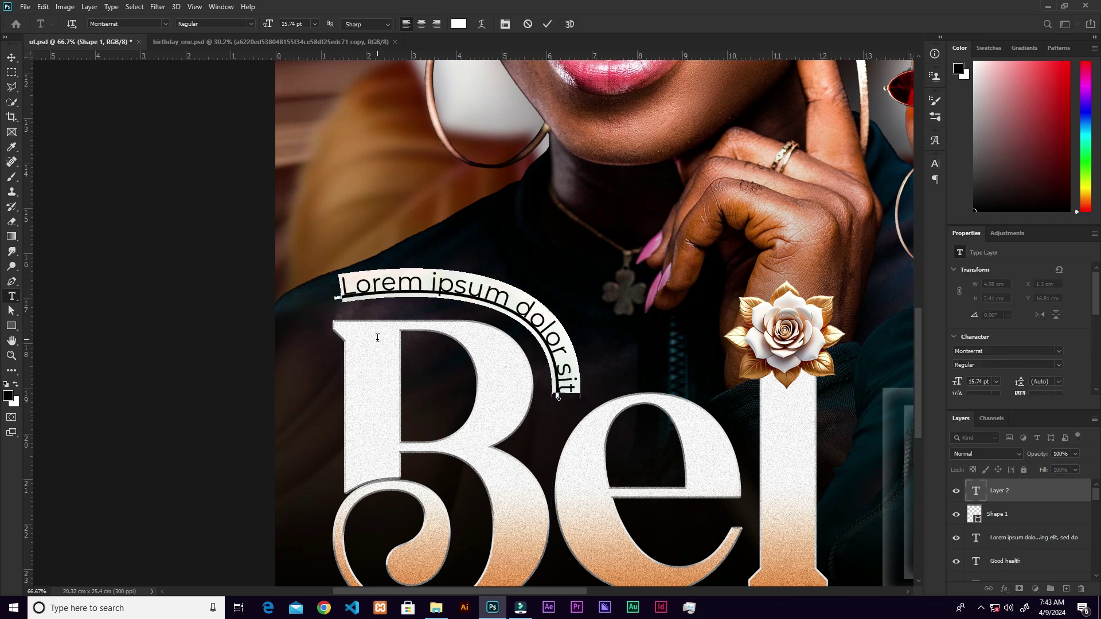
pyautogui.press('Left')
pyautogui.press('Right')
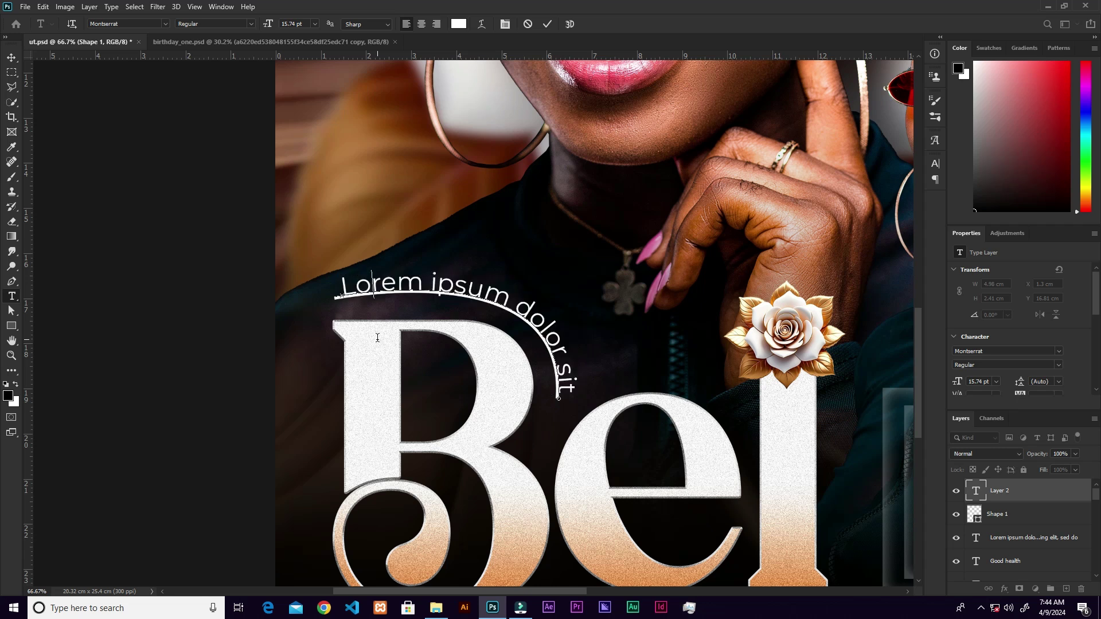
pyautogui.hotkey('ctrl', 'a')
pyautogui.write('happy Birthday')
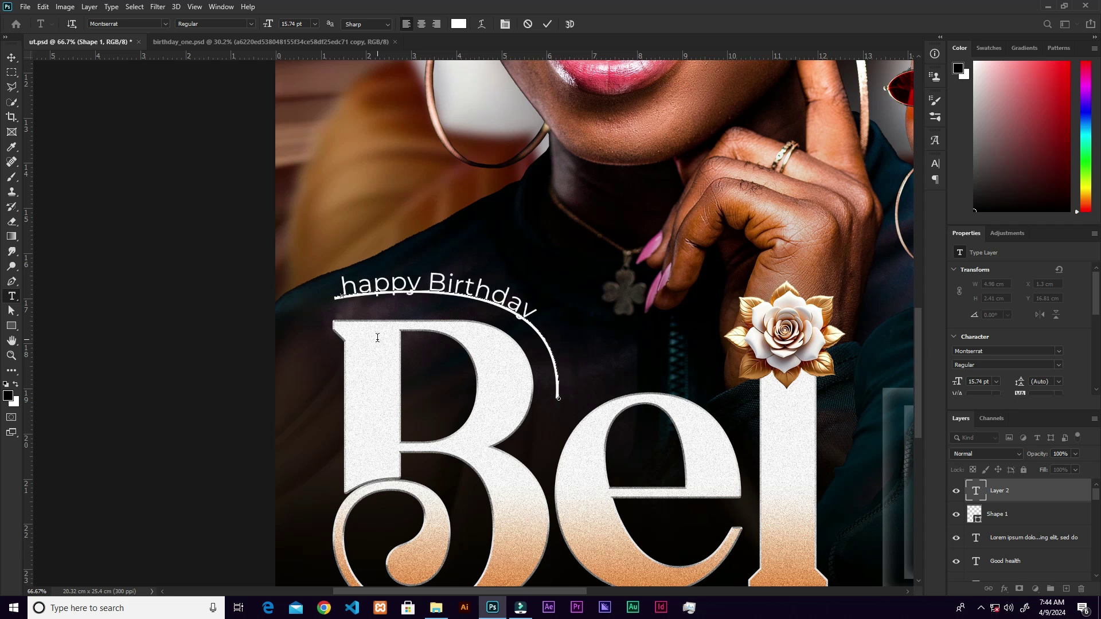
pyautogui.click(546, 25)
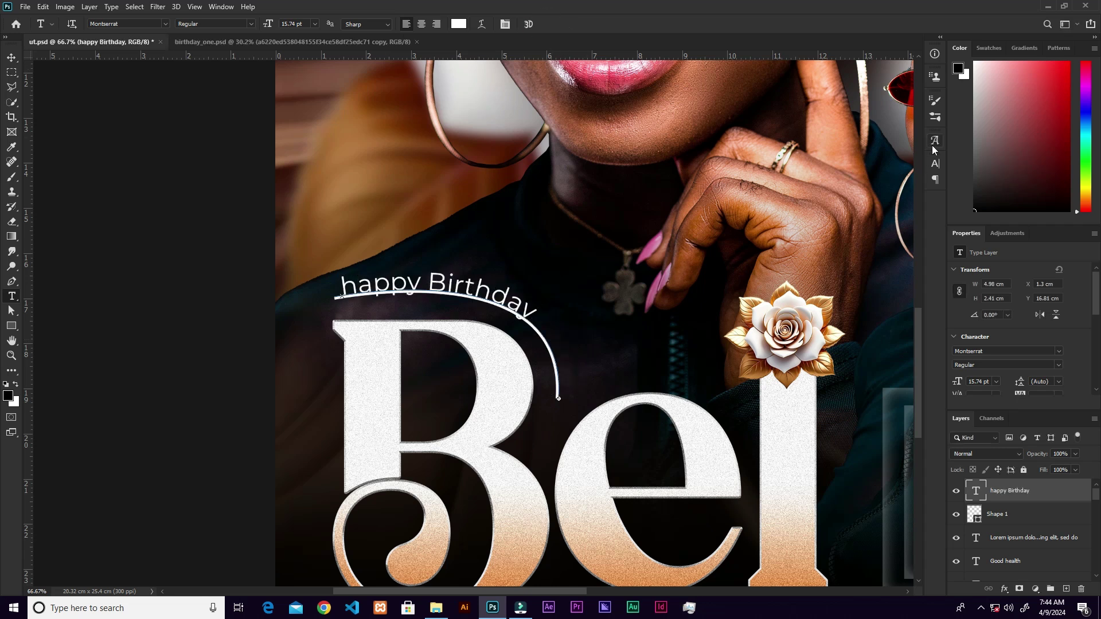
# Set the curved greeting in the Histora Beralin font at 25.74 pt.
pyautogui.click(935, 167)
pyautogui.click(866, 181)
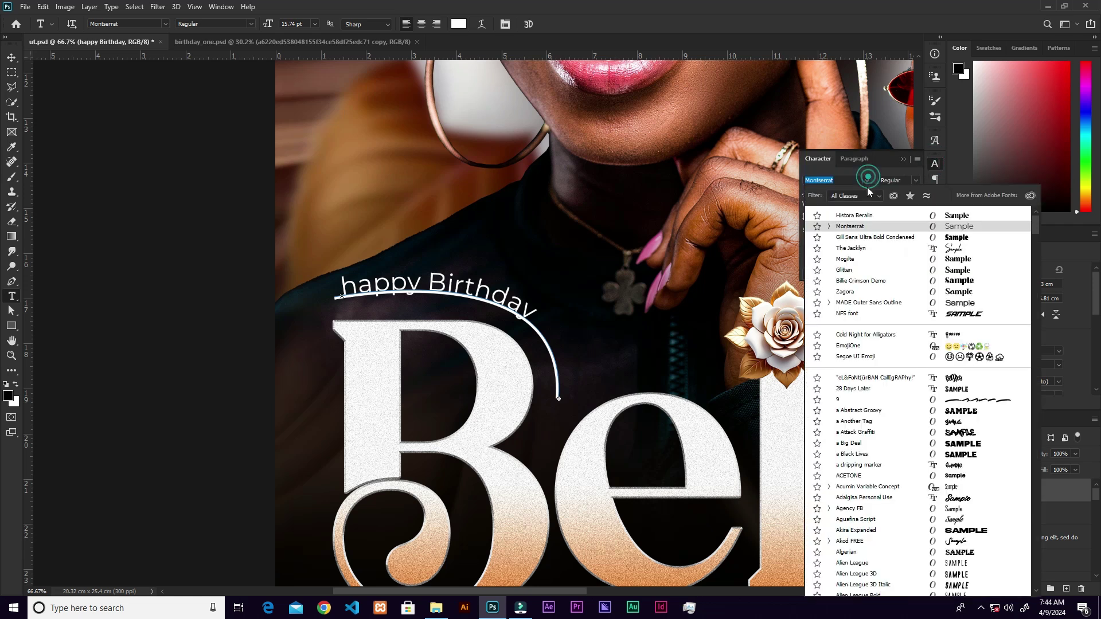
pyautogui.click(874, 219)
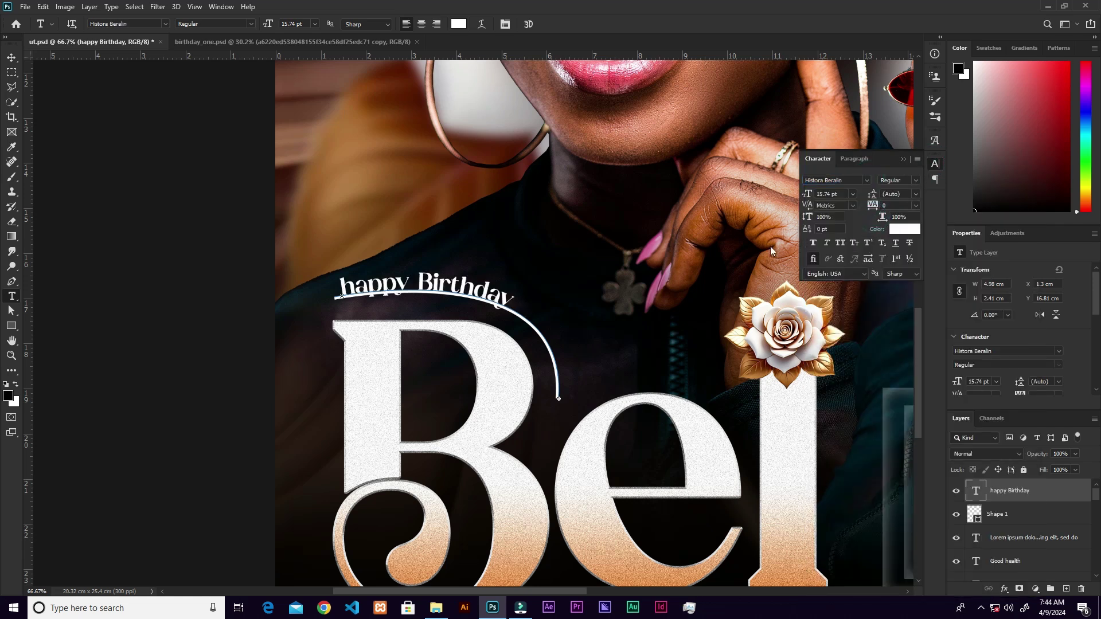
pyautogui.moveTo(807, 194); pyautogui.dragTo(814, 194)
pyautogui.press('Return')
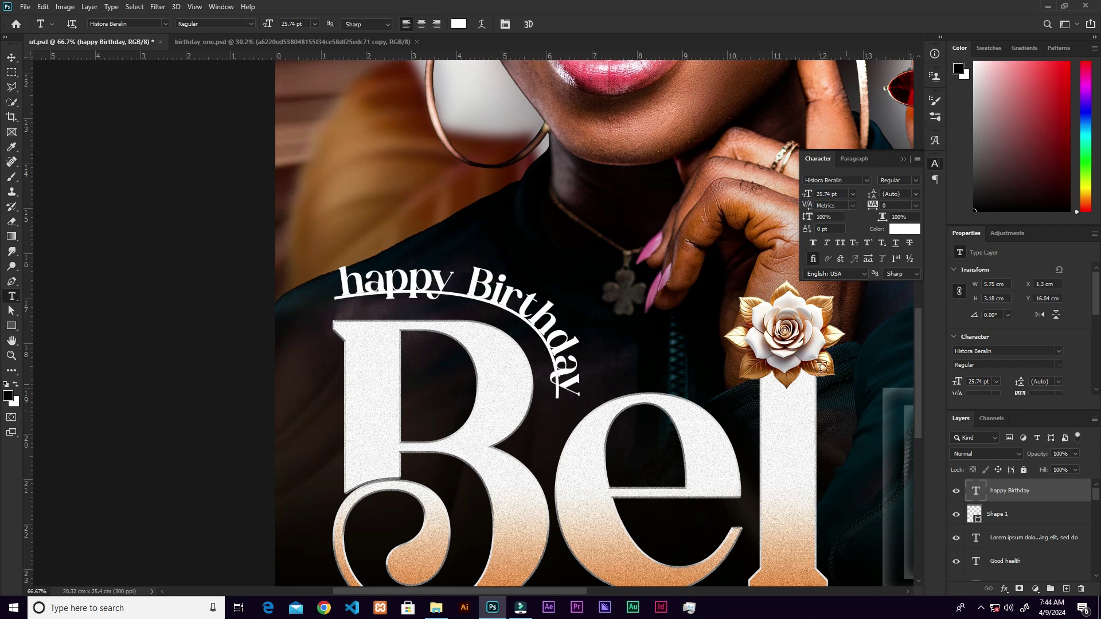
# Delete the white guide curve's shape layer and shift the curved greeting slightly closer to the letter B.
pyautogui.press('v')
pyautogui.moveTo(1032, 513); pyautogui.dragTo(1021, 576)
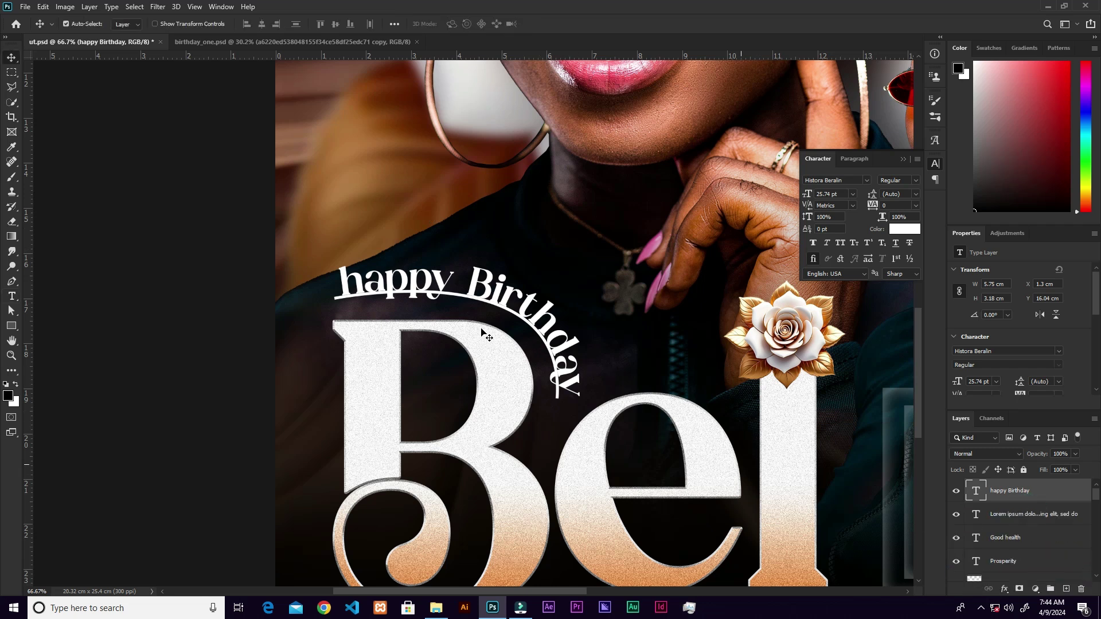
pyautogui.scroll(-1, 482, 344)
pyautogui.moveTo(503, 308); pyautogui.dragTo(492, 308)
# Draw a 272 px circle above the "Good health" label and fill it with the recently used orange.
pyautogui.hotkey('ctrl', '-')
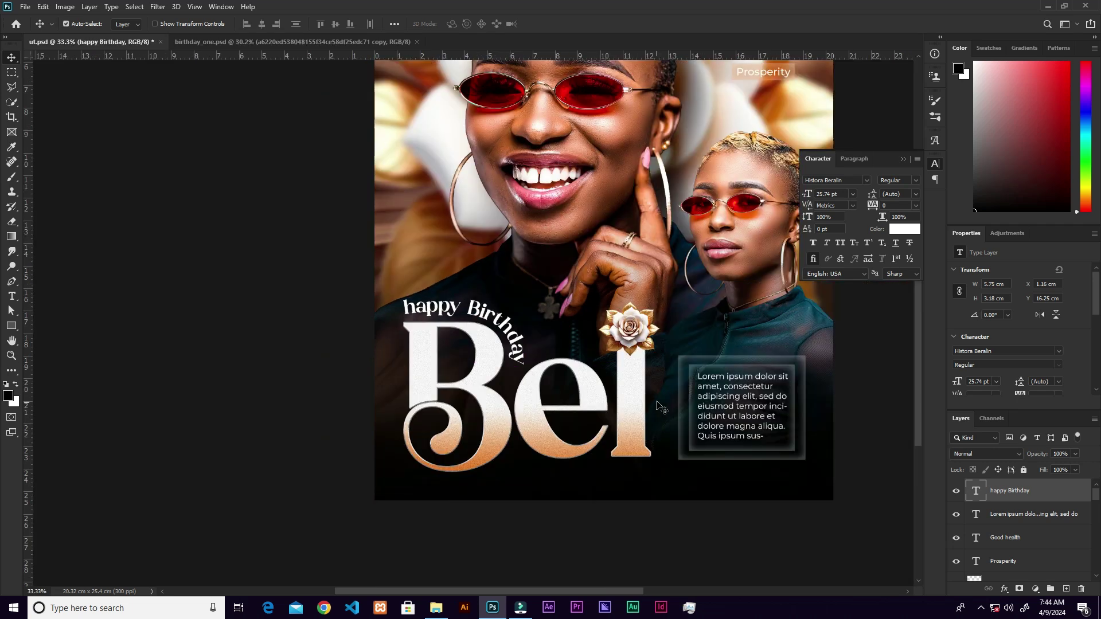
pyautogui.hotkey('ctrl', '-')
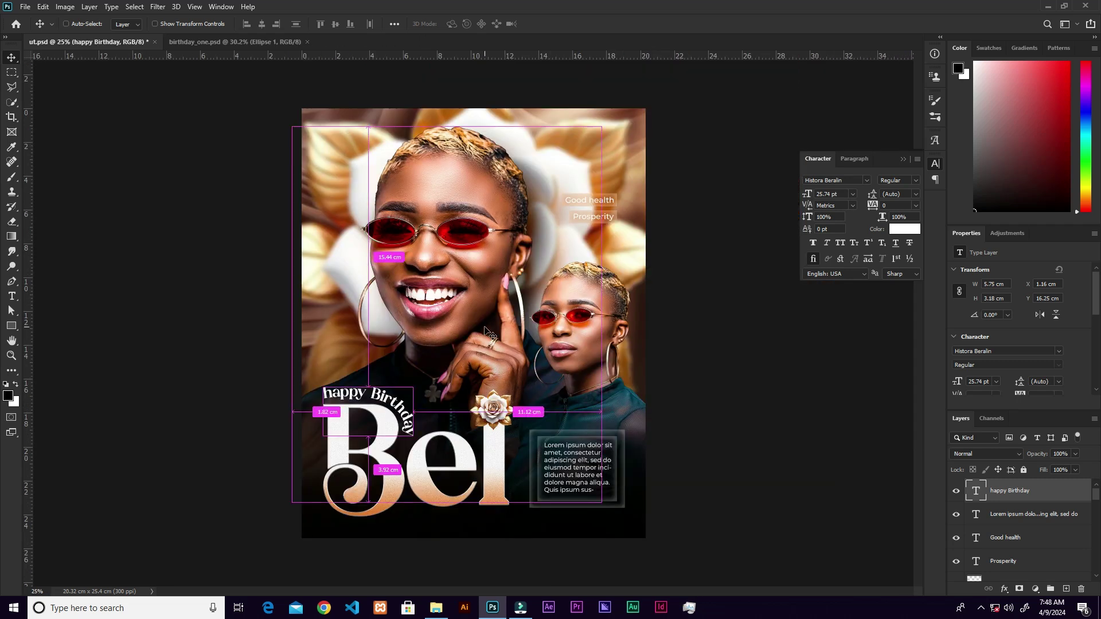
pyautogui.hotkey('ctrl', '0')
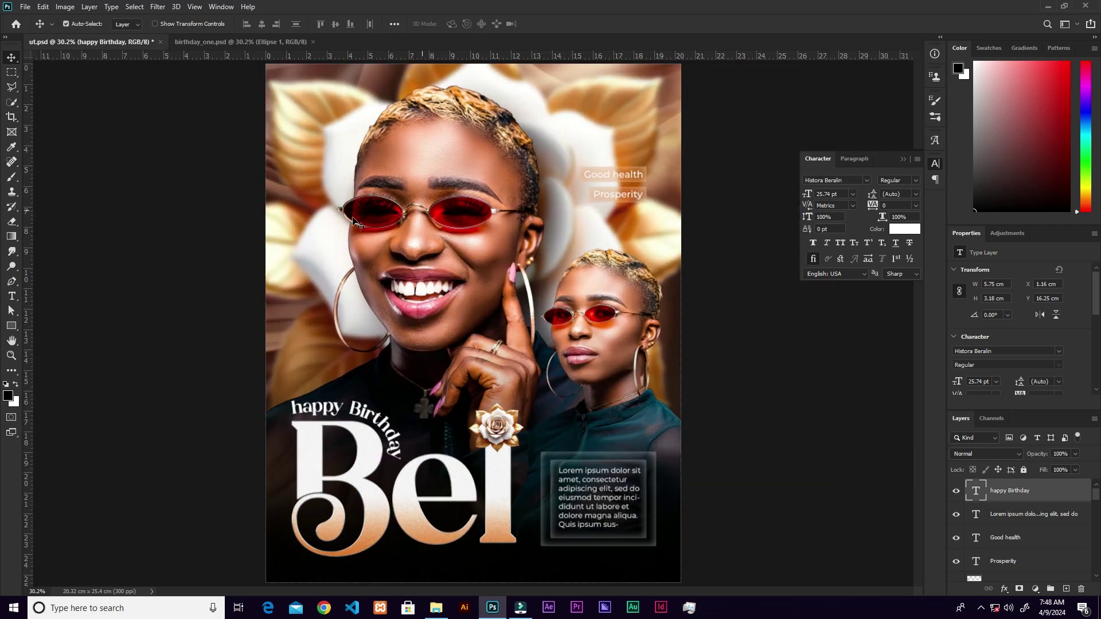
pyautogui.rightClick(8, 335)
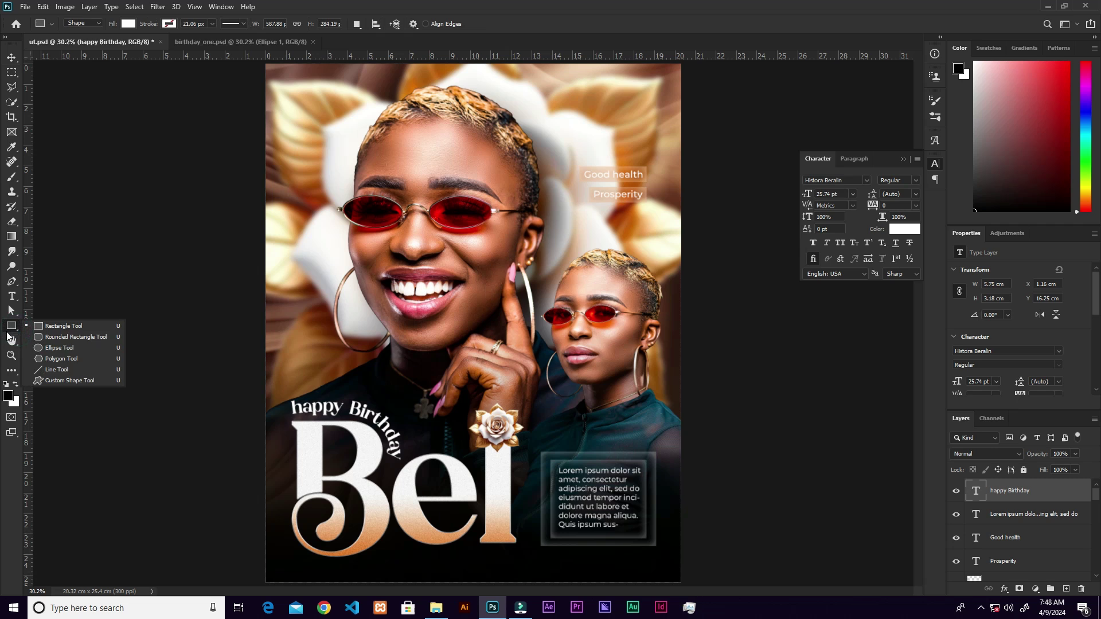
pyautogui.click(46, 337)
pyautogui.moveTo(610, 123)
pyautogui.mouseDown()
pyautogui.moveTo(632, 168)
pyautogui.moveTo(634, 148)
pyautogui.moveTo(620, 137)
pyautogui.mouseUp()
pyautogui.press('v')
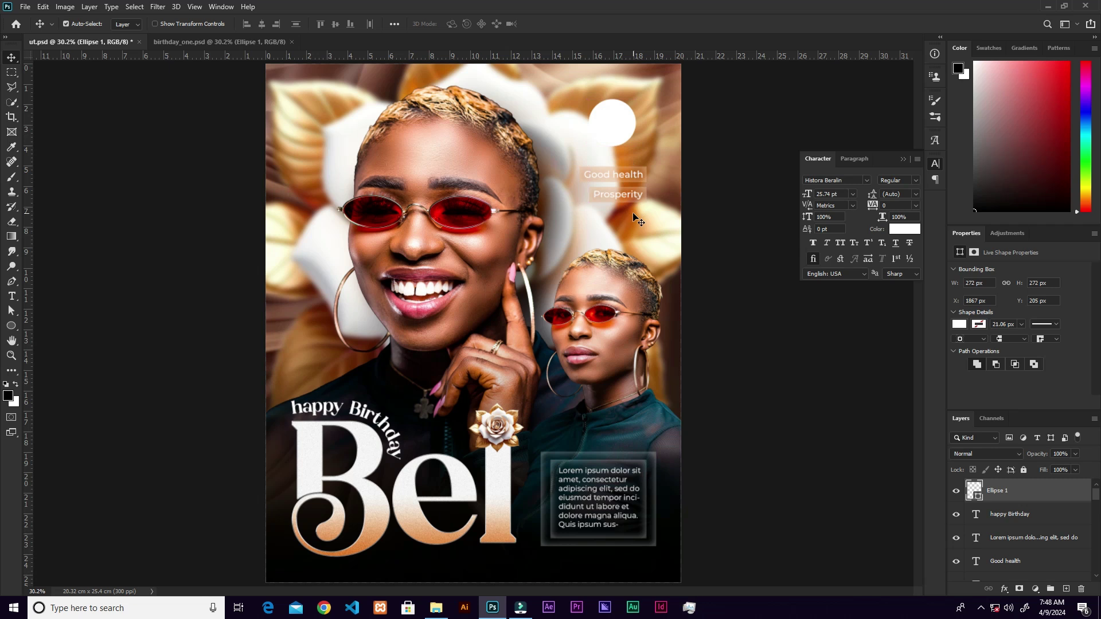
pyautogui.click(960, 324)
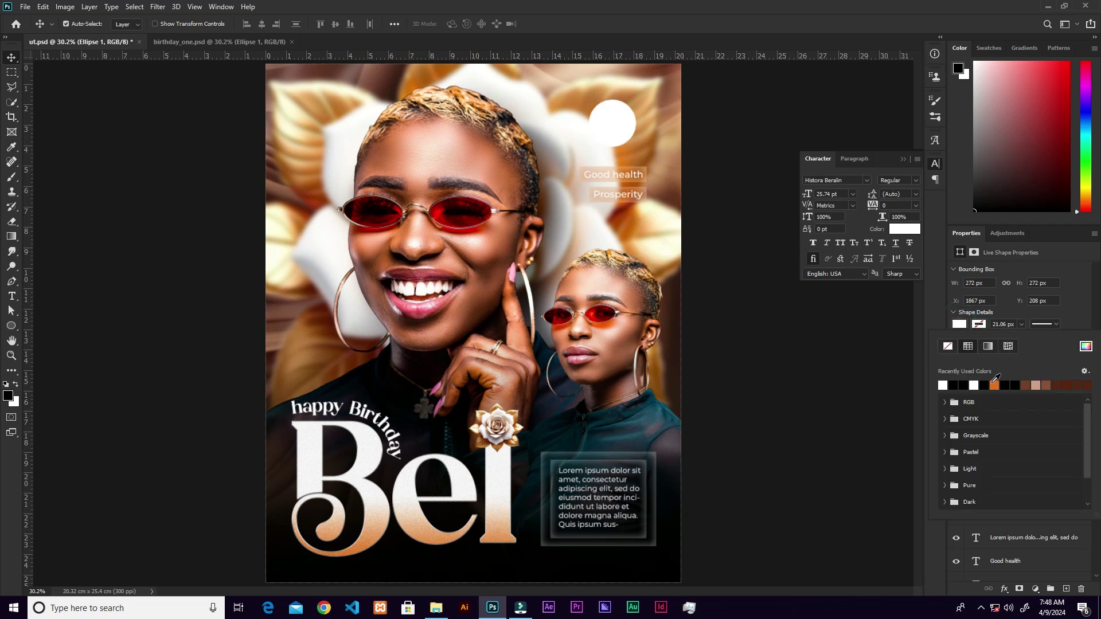
pyautogui.click(994, 384)
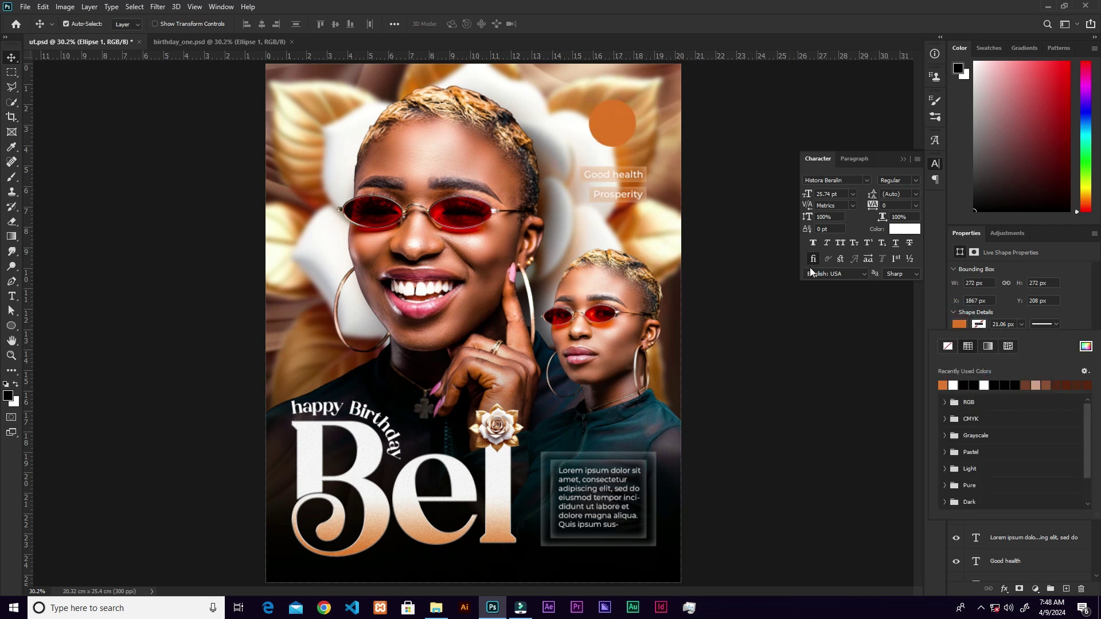
# Duplicate the orange circle and scale the copy to 121.91% around its centre.
pyautogui.click(618, 133)
pyautogui.hotkey('ctrl', 'j')
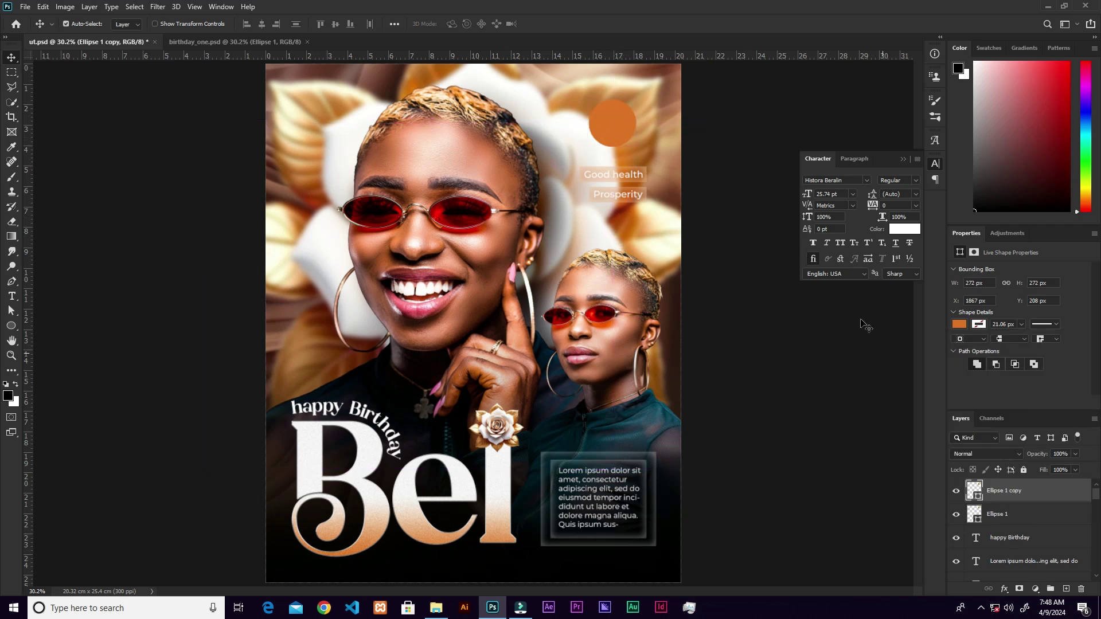
pyautogui.press('ctrl')
pyautogui.hotkey('ctrl', 't')
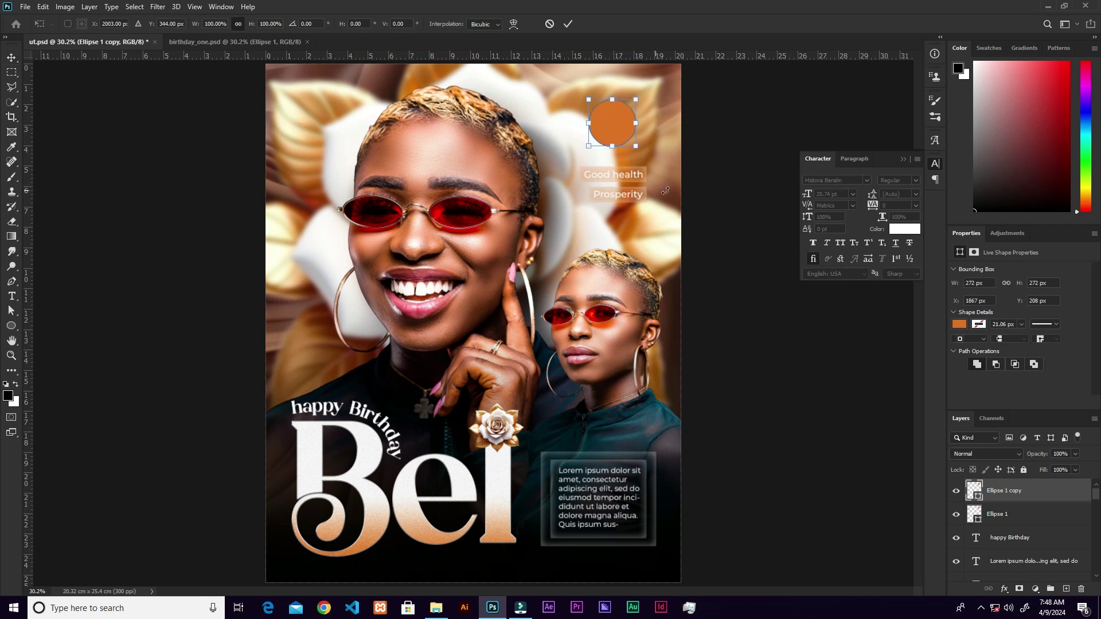
pyautogui.moveTo(637, 150); pyautogui.dragTo(640, 156)
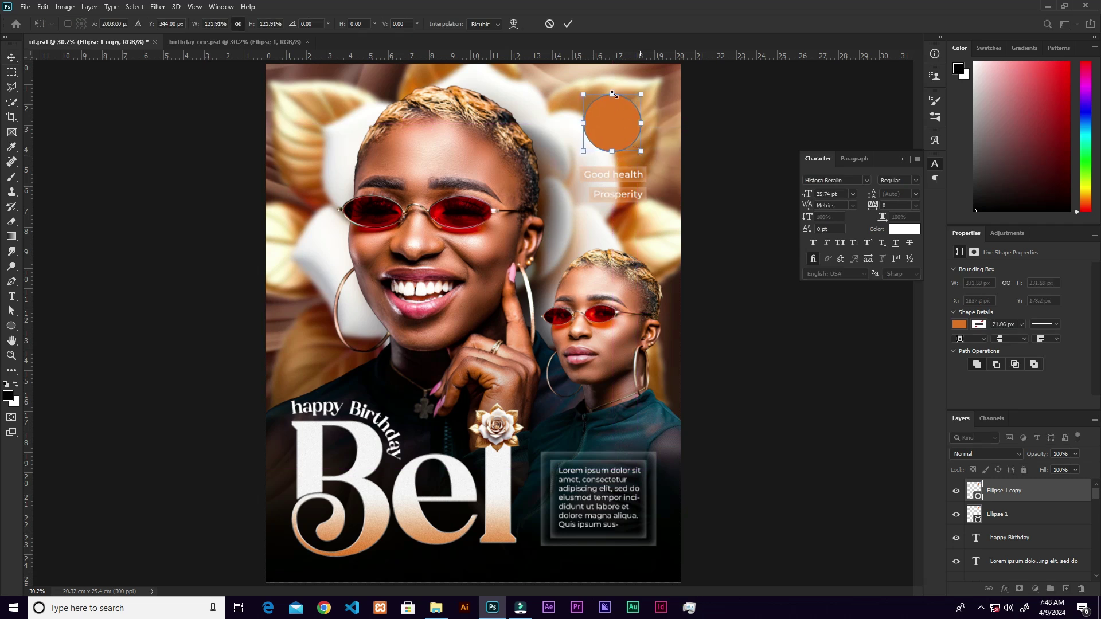
pyautogui.click(569, 25)
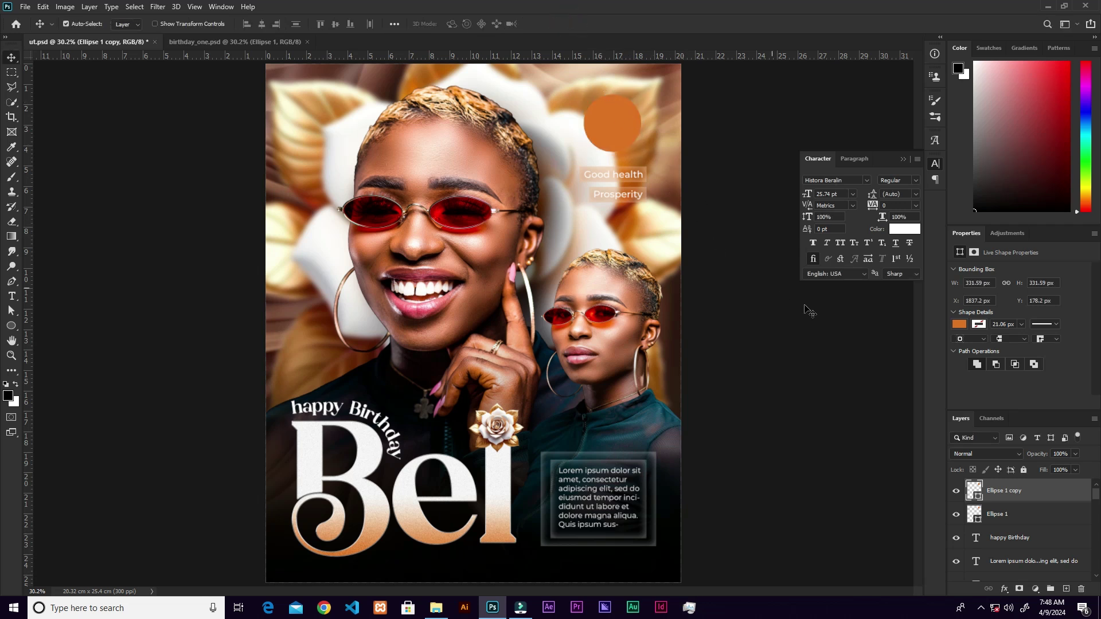
# Turn the larger circle into an outline ring with no fill and a white 7.41 px stroke.
pyautogui.click(959, 324)
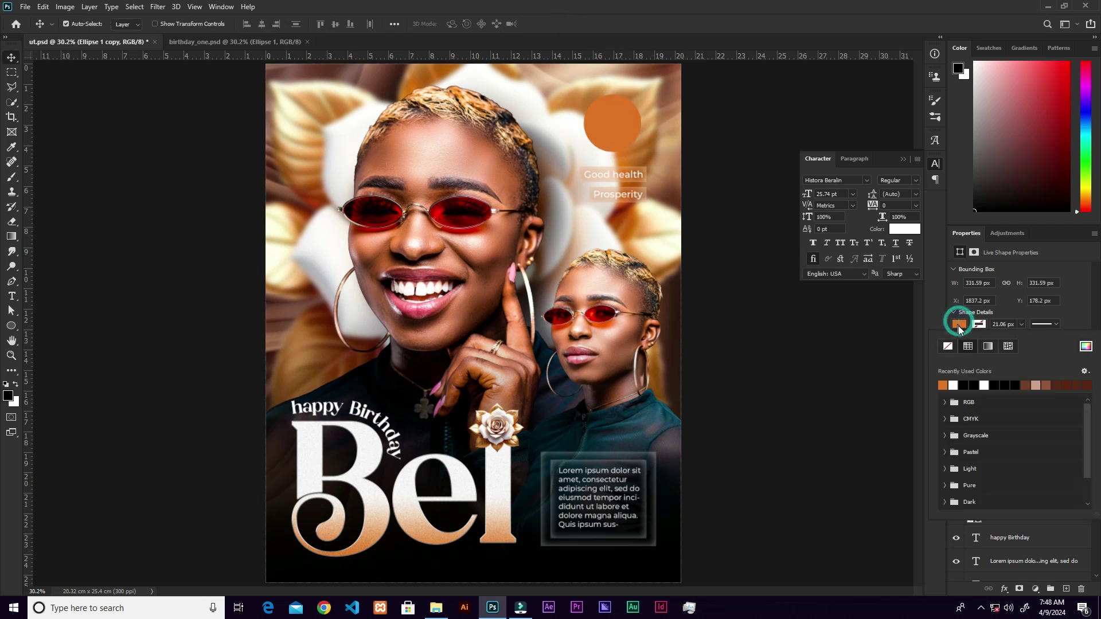
pyautogui.click(950, 346)
pyautogui.click(980, 324)
pyautogui.click(979, 324)
pyautogui.click(979, 325)
pyautogui.click(953, 385)
pyautogui.click(1022, 324)
pyautogui.moveTo(1022, 338); pyautogui.dragTo(1020, 338)
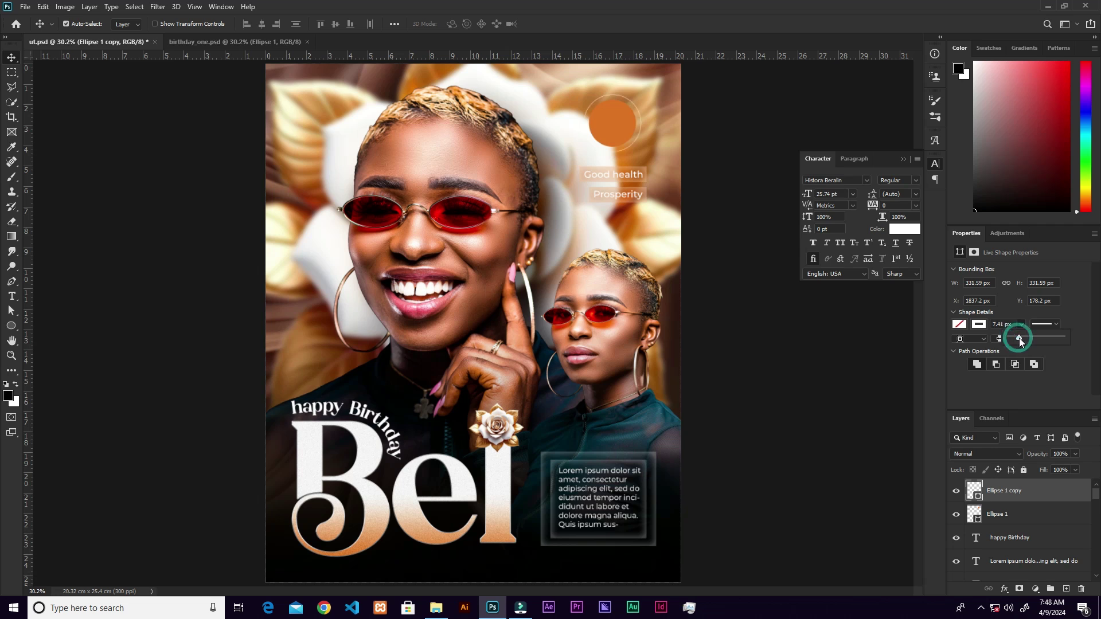
# Add Lorem ipsum placeholder text that follows the path of the white ring around the orange circle.
pyautogui.hotkey('ctrl', '+')
pyautogui.hotkey('ctrl', '+')
pyautogui.hotkey('ctrl', '+')
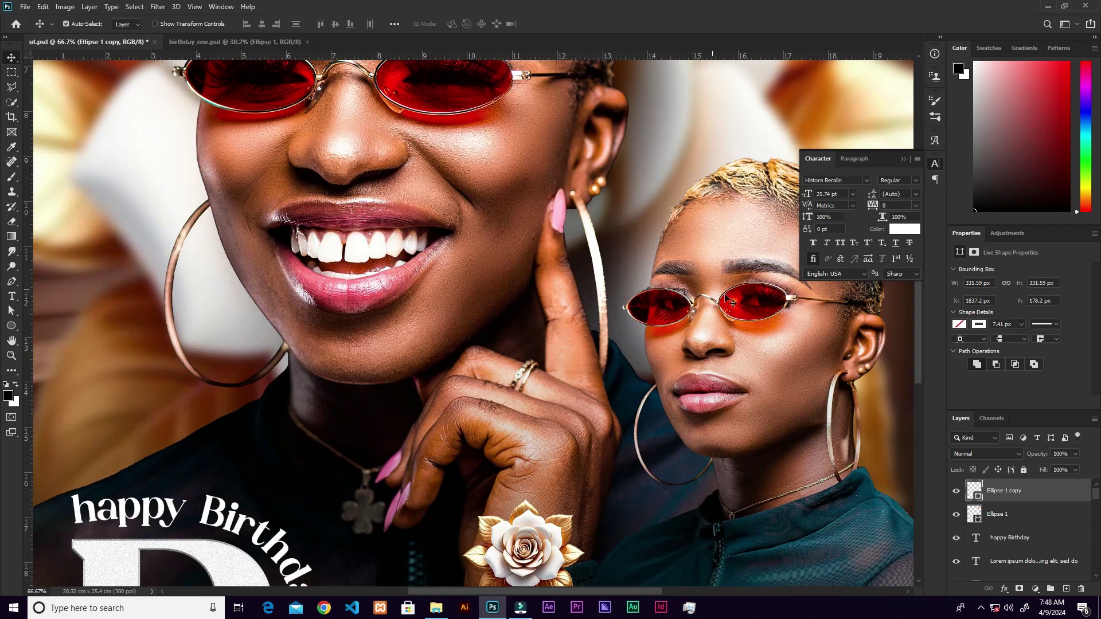
pyautogui.moveTo(715, 296); pyautogui.dragTo(643, 416)
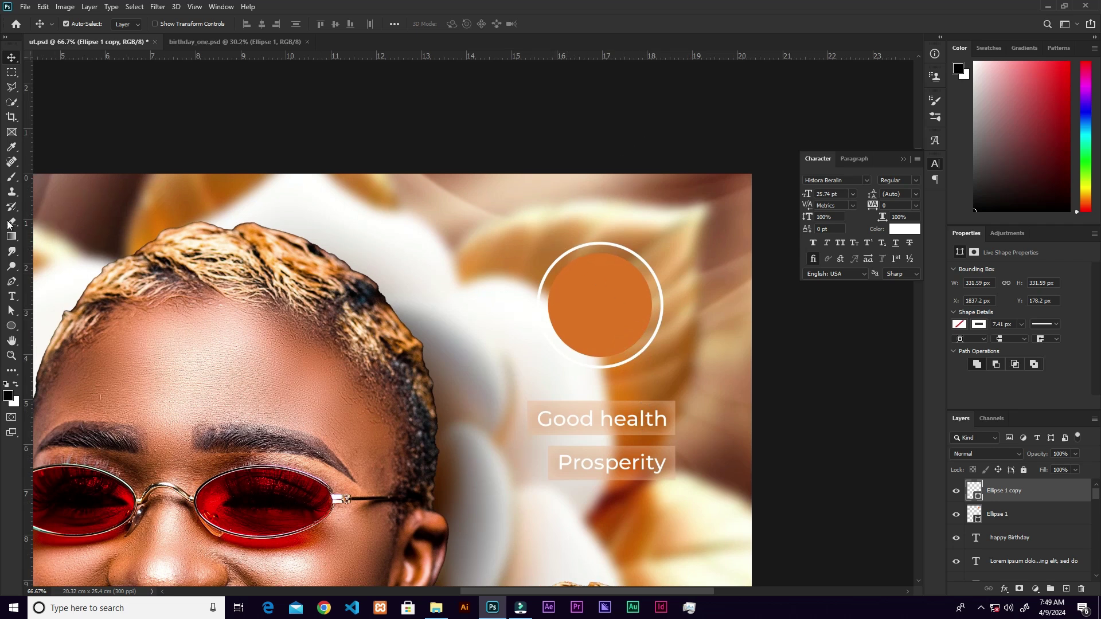
pyautogui.click(12, 296)
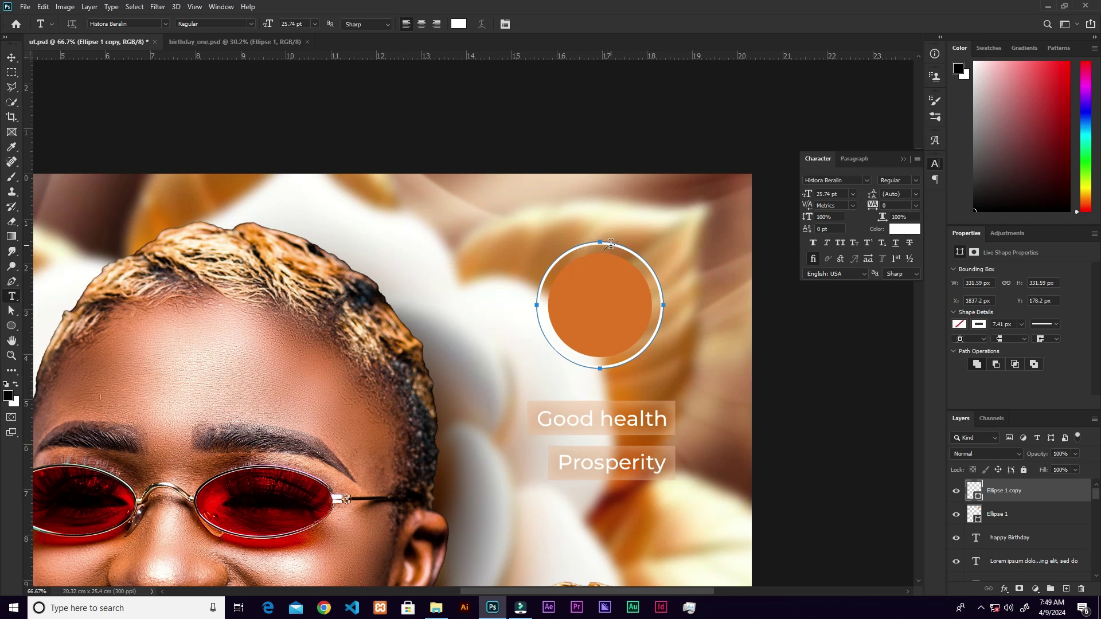
pyautogui.click(611, 244)
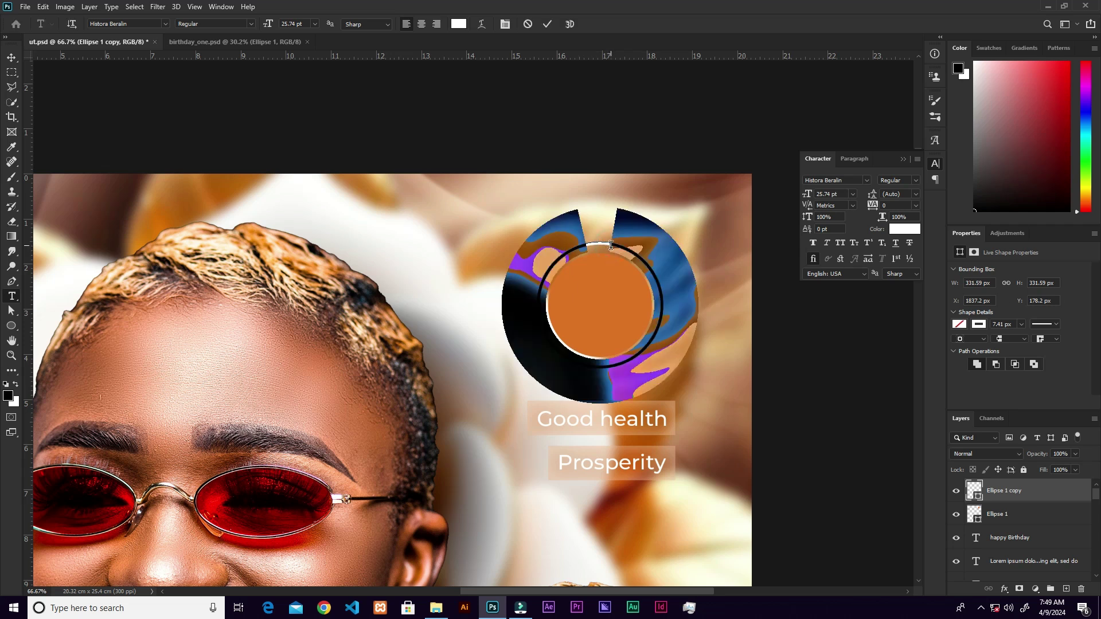
pyautogui.click(548, 24)
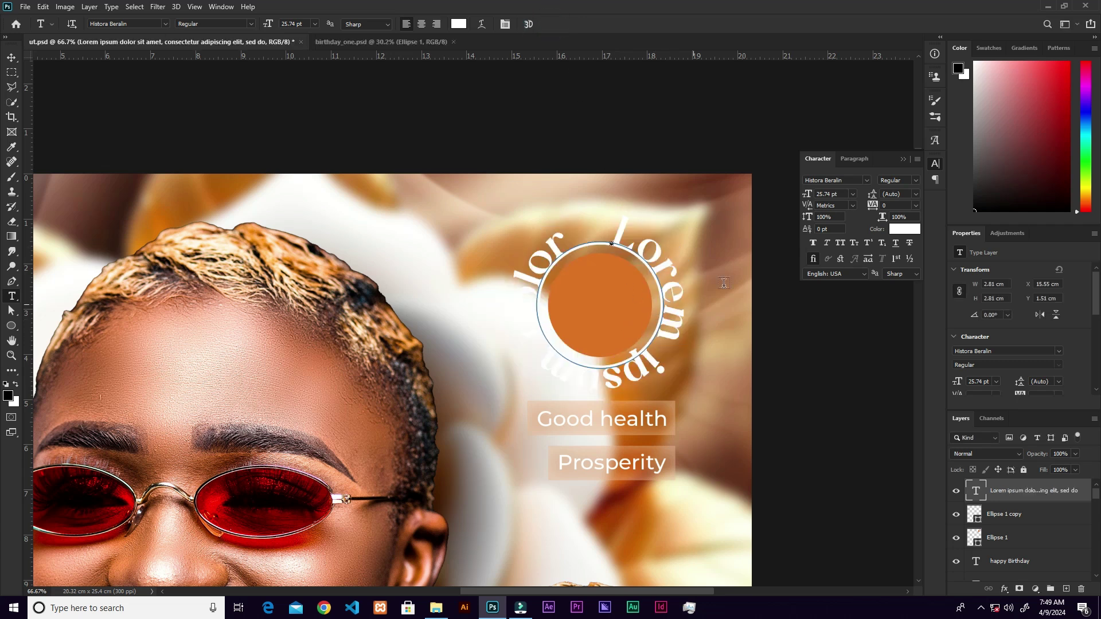
# Set the circular placeholder text to 17.74 pt and colour it black (#000000).
pyautogui.moveTo(808, 196); pyautogui.dragTo(801, 195)
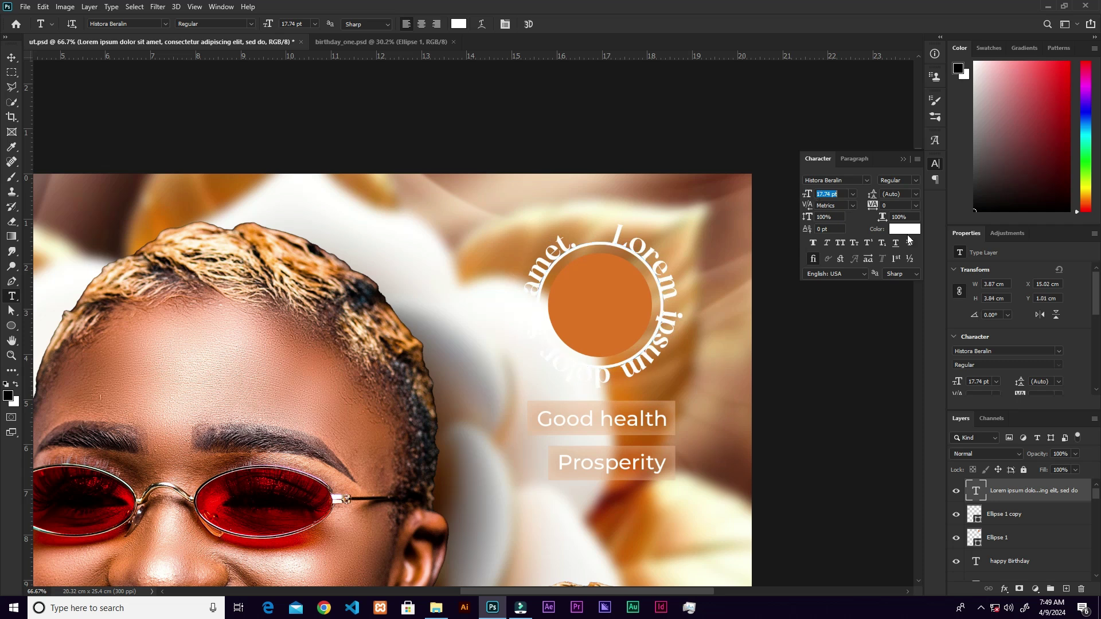
pyautogui.click(905, 229)
pyautogui.click(805, 246)
pyautogui.moveTo(794, 297); pyautogui.dragTo(788, 327)
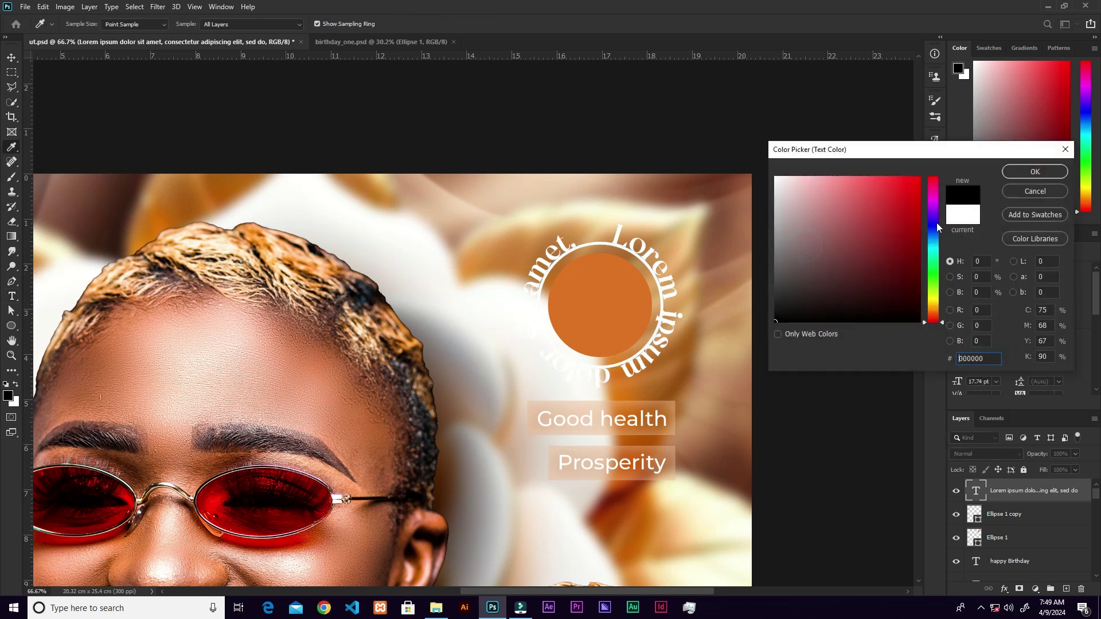
pyautogui.click(1035, 171)
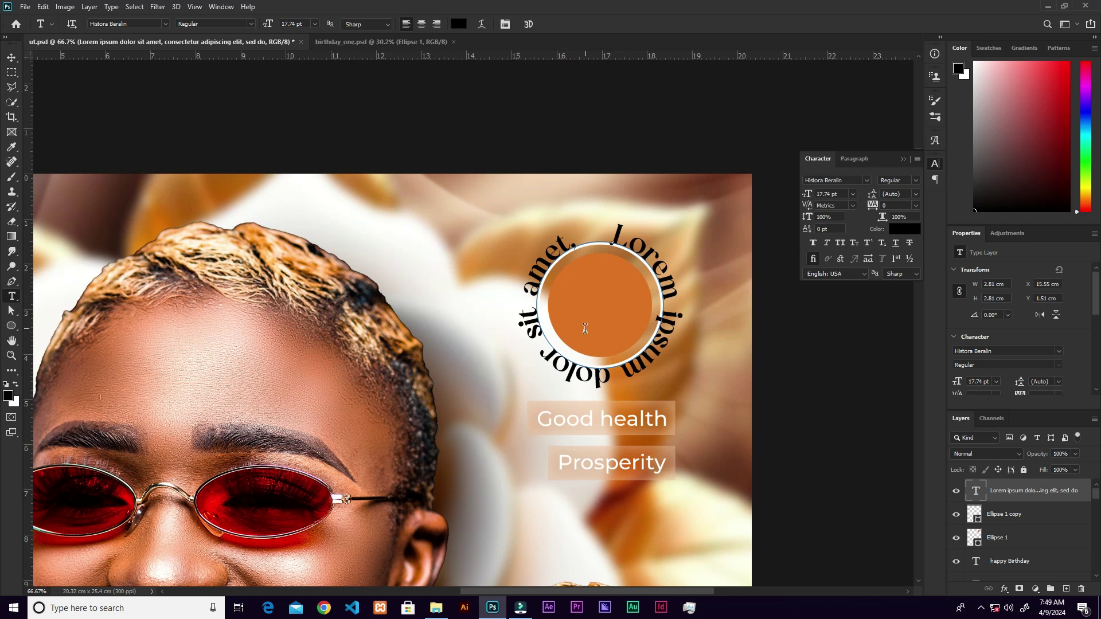
# Delete the white outline ring's layer, Ellipse 1 copy, leaving the circular text around the orange circle.
pyautogui.press('v')
pyautogui.hotkey('ctrl', '-')
pyautogui.hotkey('ctrl', '-')
pyautogui.hotkey('ctrl', '-')
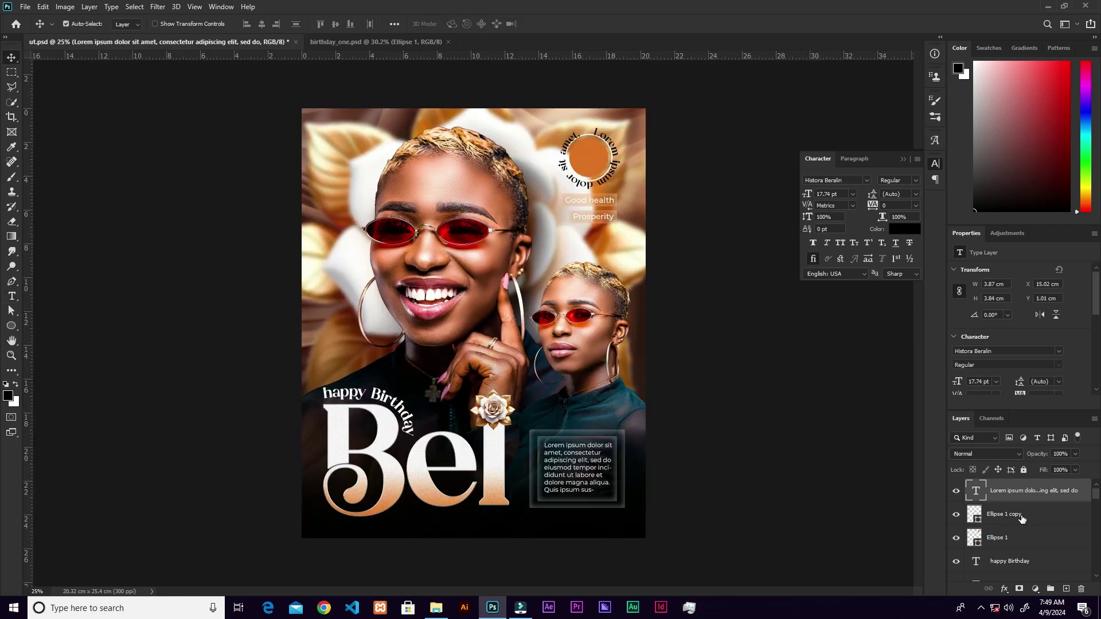
pyautogui.moveTo(1022, 520); pyautogui.dragTo(1081, 589)
pyautogui.hotkey('ctrl', '+')
pyautogui.hotkey('ctrl', '-')
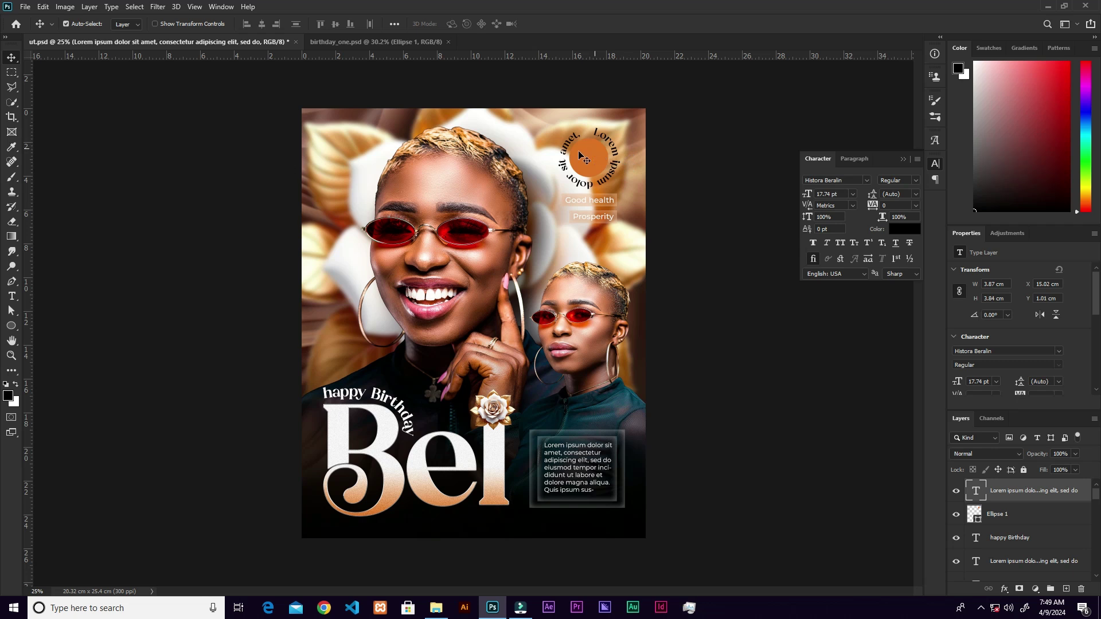
# Change the circular text's font to Montserrat Regular and set its size to 16.74 pt.
pyautogui.hotkey('ctrl', '+')
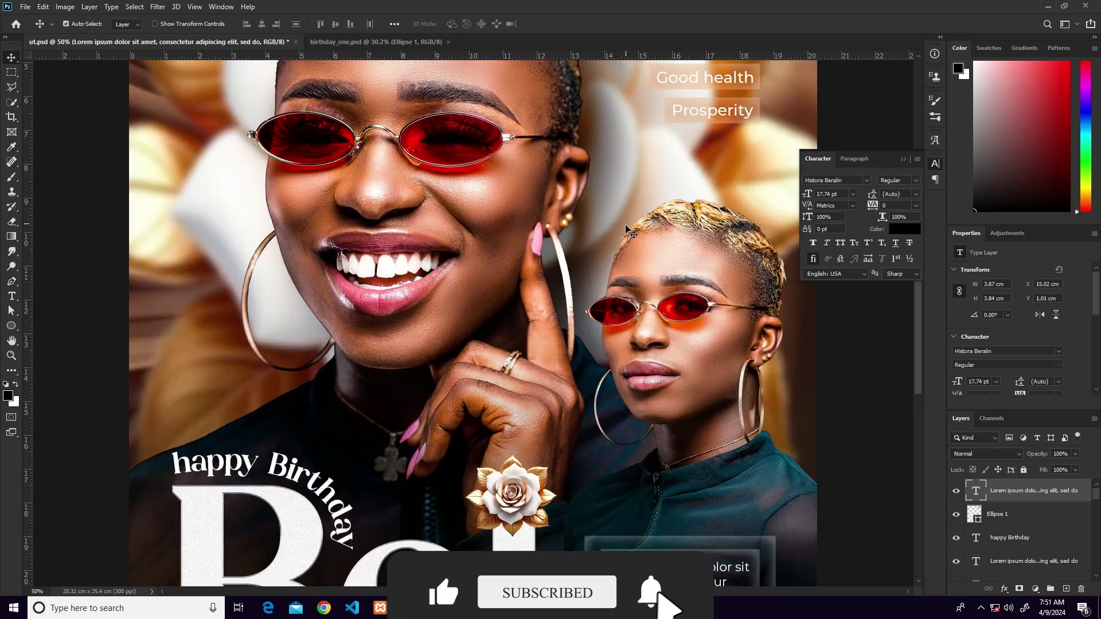
pyautogui.moveTo(596, 316); pyautogui.dragTo(500, 486)
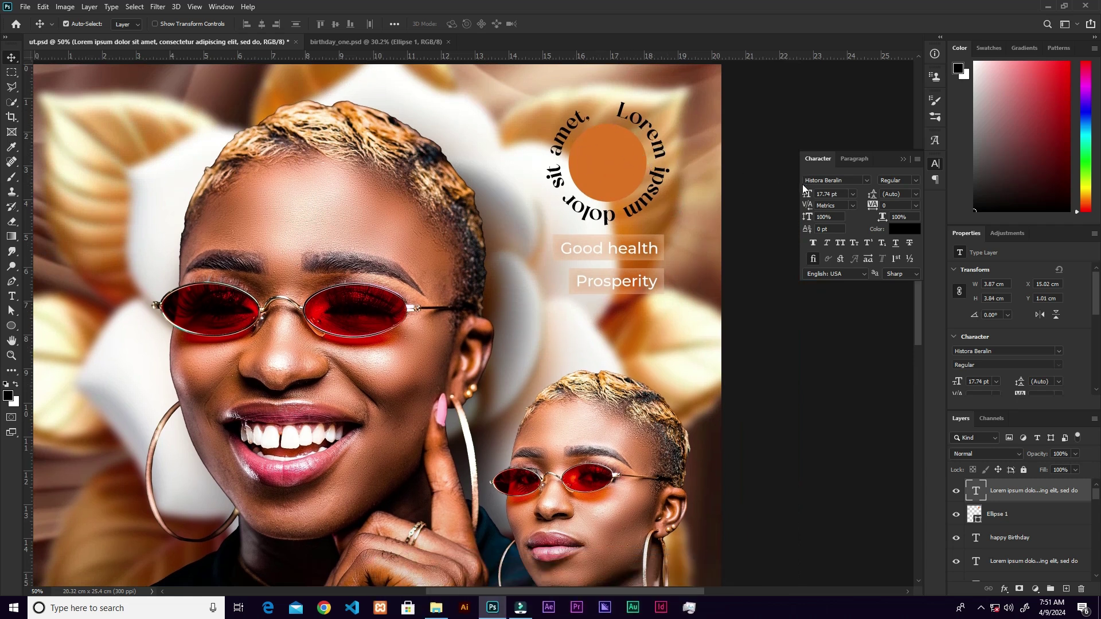
pyautogui.moveTo(804, 190); pyautogui.dragTo(802, 193)
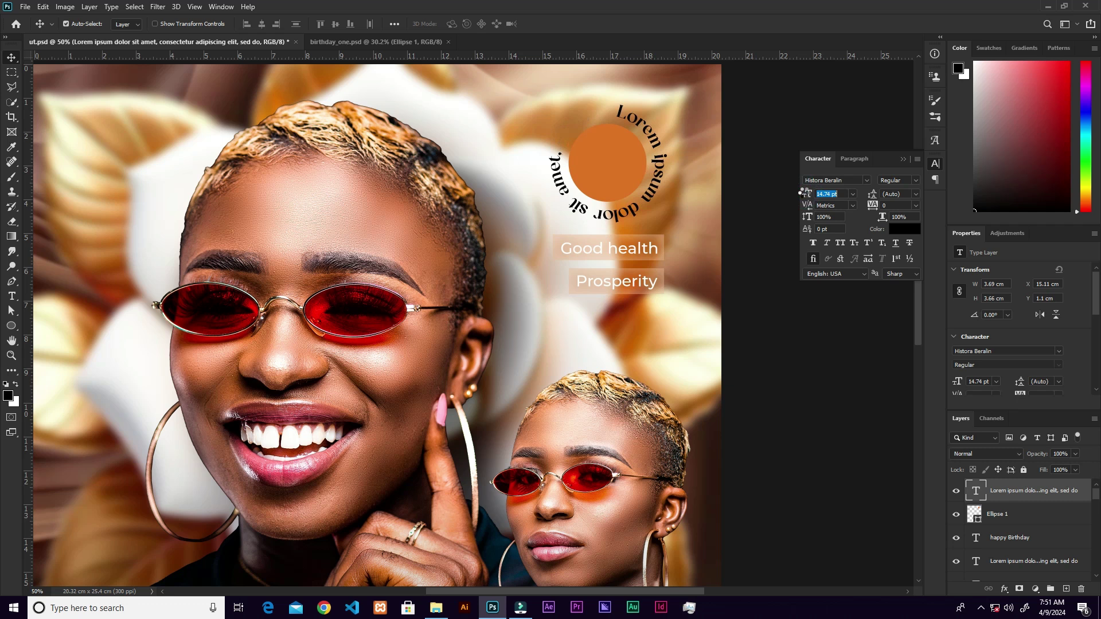
pyautogui.click(744, 235)
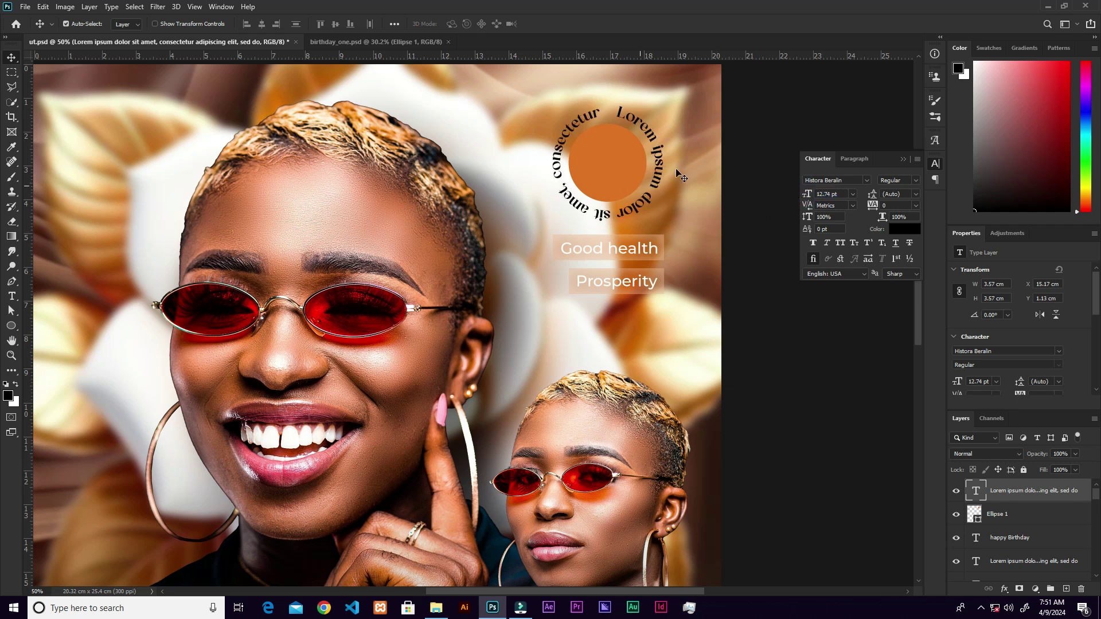
pyautogui.click(867, 180)
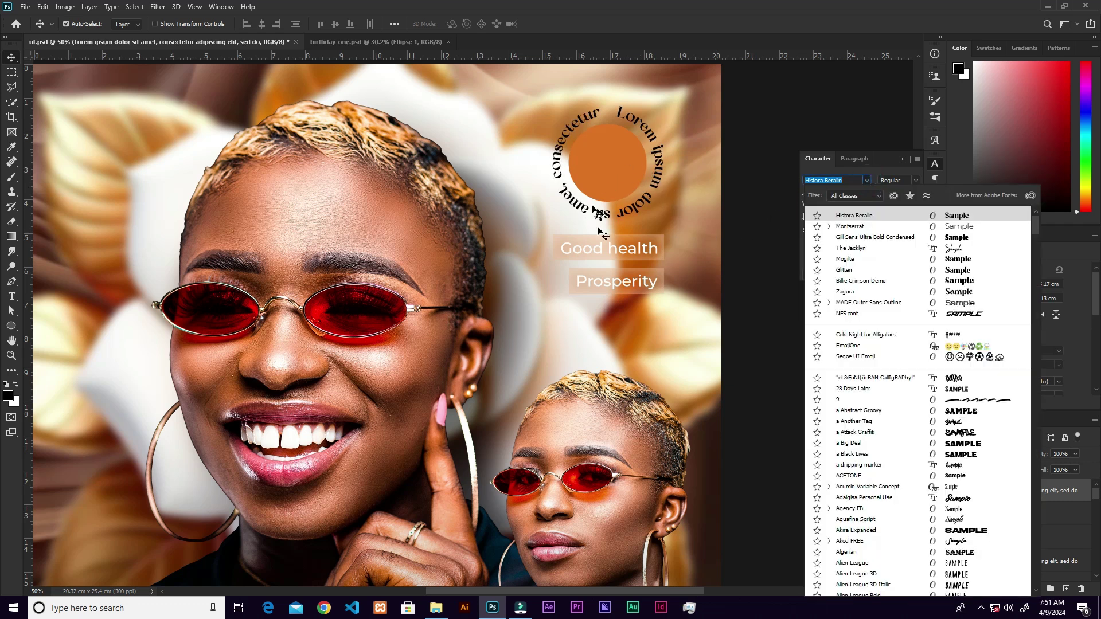
pyautogui.click(851, 227)
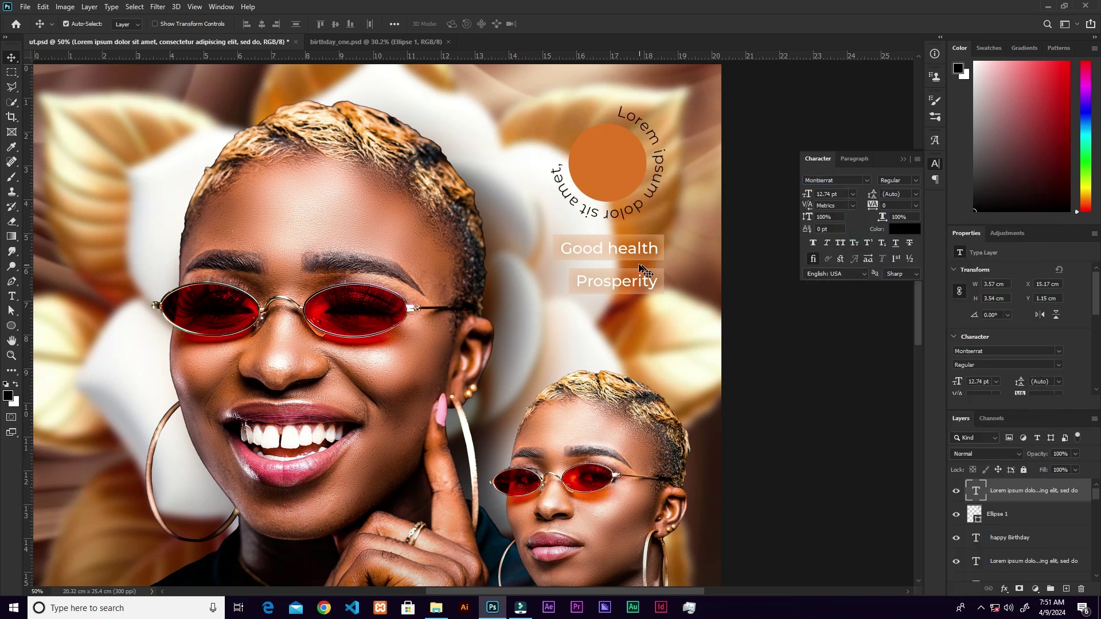
pyautogui.moveTo(809, 195); pyautogui.dragTo(812, 196)
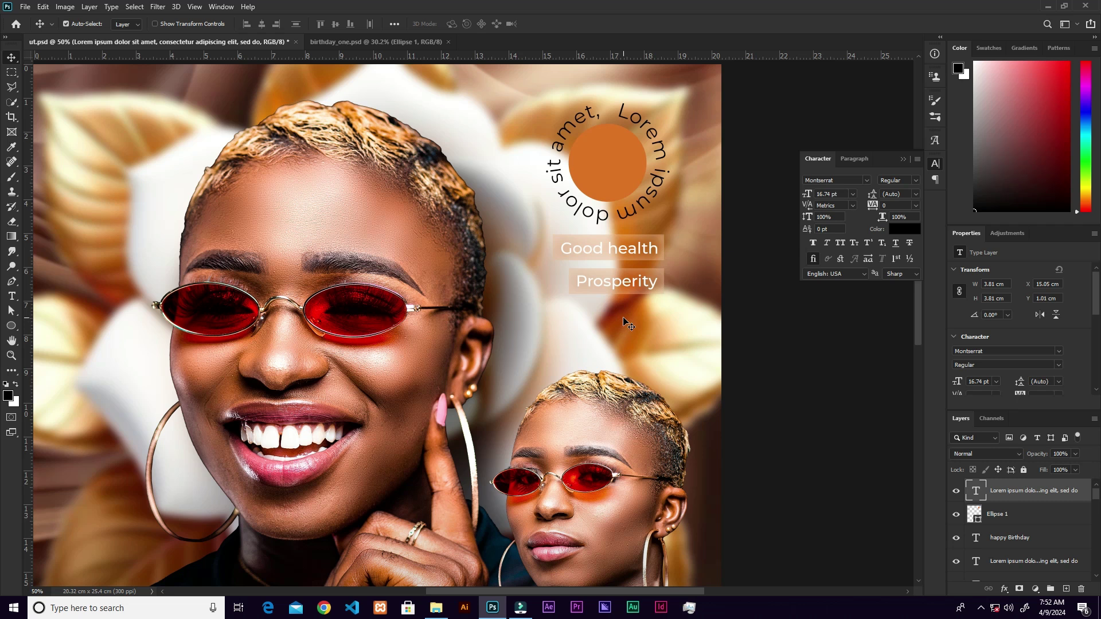
# Bring the "Good health" and "Prosperity" labels with their backing rectangles to the top of the layer stack.
pyautogui.press('ctrl')
pyautogui.press('ctrl')
pyautogui.keyDown('ctrl'); pyautogui.click(647, 281); pyautogui.keyUp('ctrl')
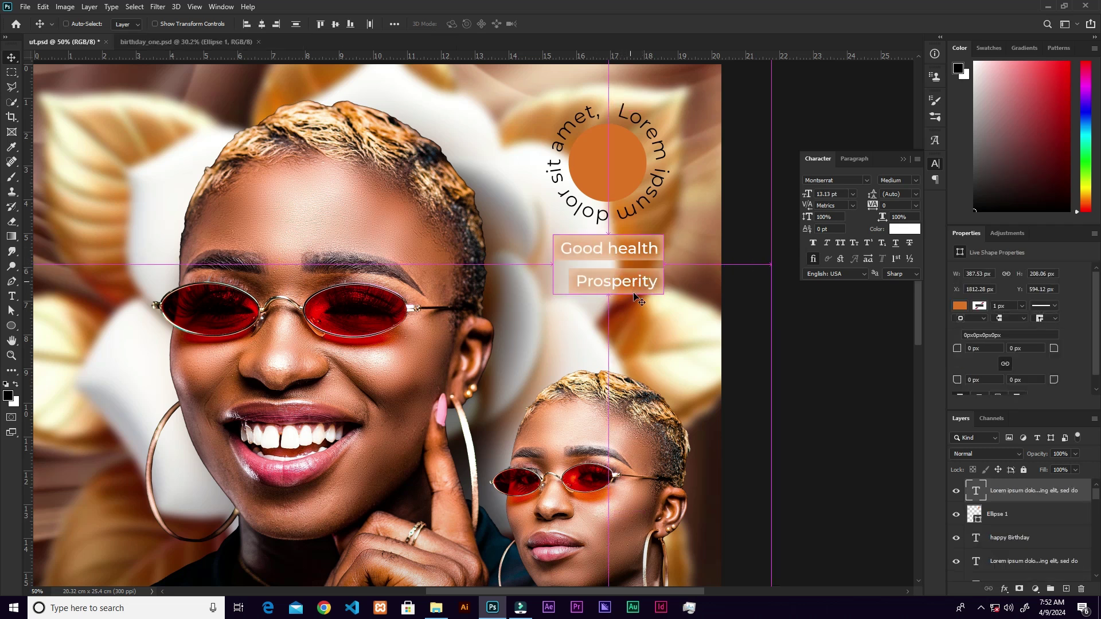
pyautogui.keyDown('ctrl'); pyautogui.click(631, 209); pyautogui.keyUp('ctrl')
pyautogui.keyDown('ctrl'); pyautogui.click(633, 312); pyautogui.keyUp('ctrl')
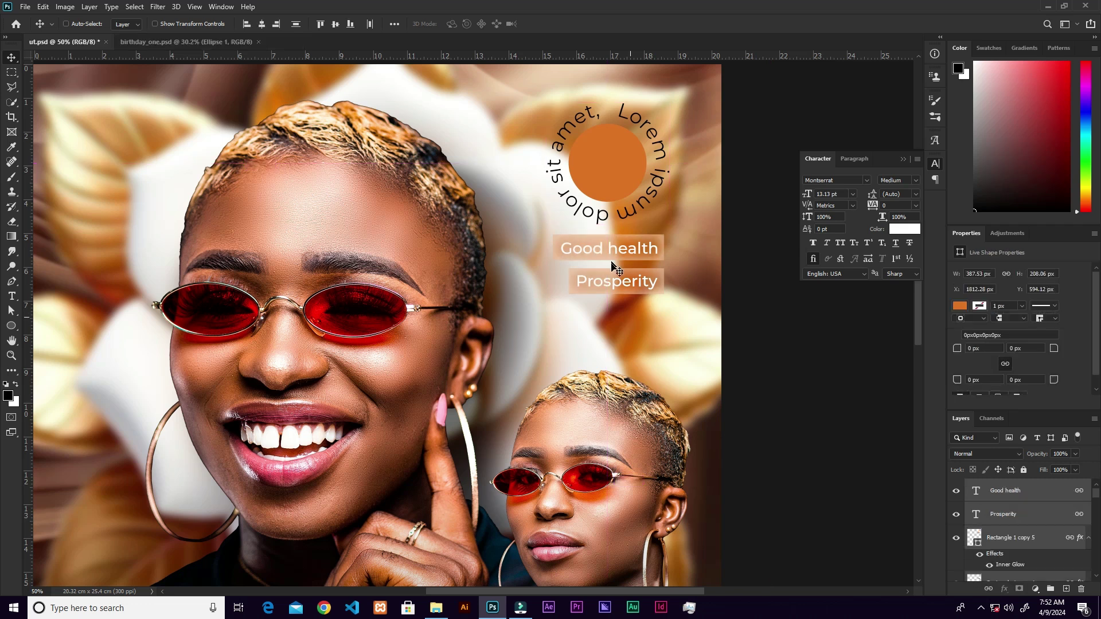
pyautogui.hotkey('ctrl', '-')
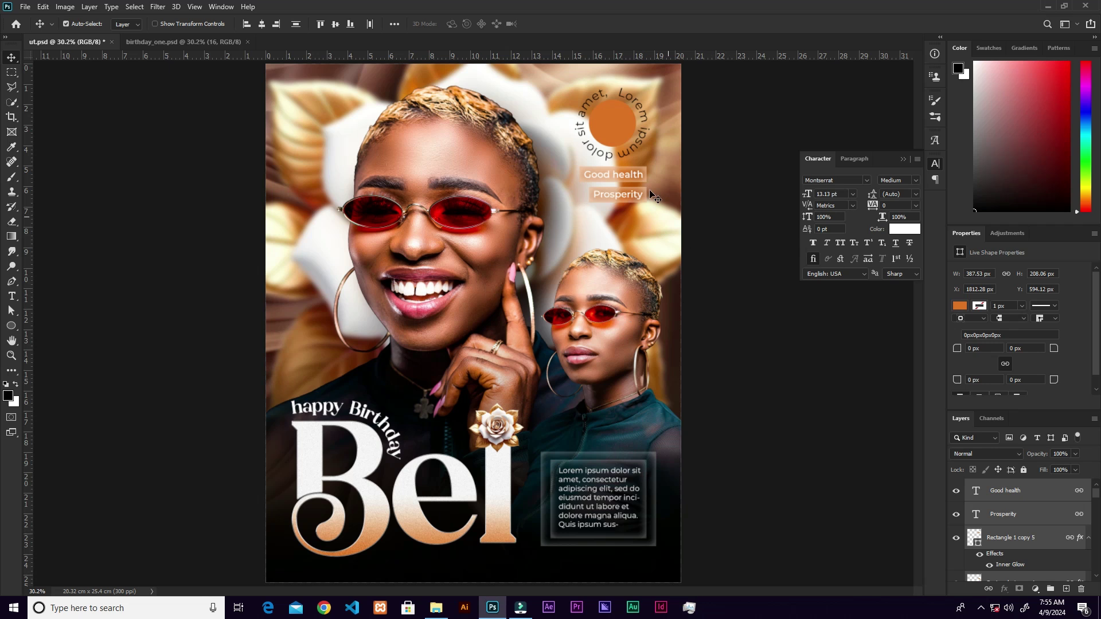
# Add a white inner glow to the orange circle in Screen mode with 24% opacity and 49 px size, and compare it on and off.
pyautogui.click(608, 119)
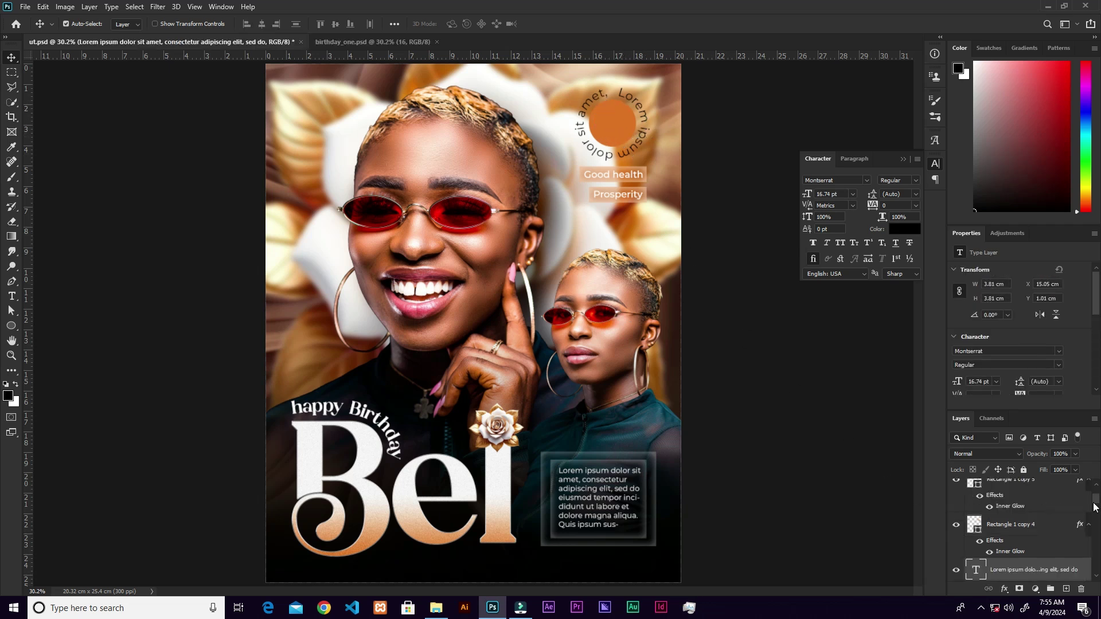
pyautogui.moveTo(1096, 504); pyautogui.dragTo(1098, 512)
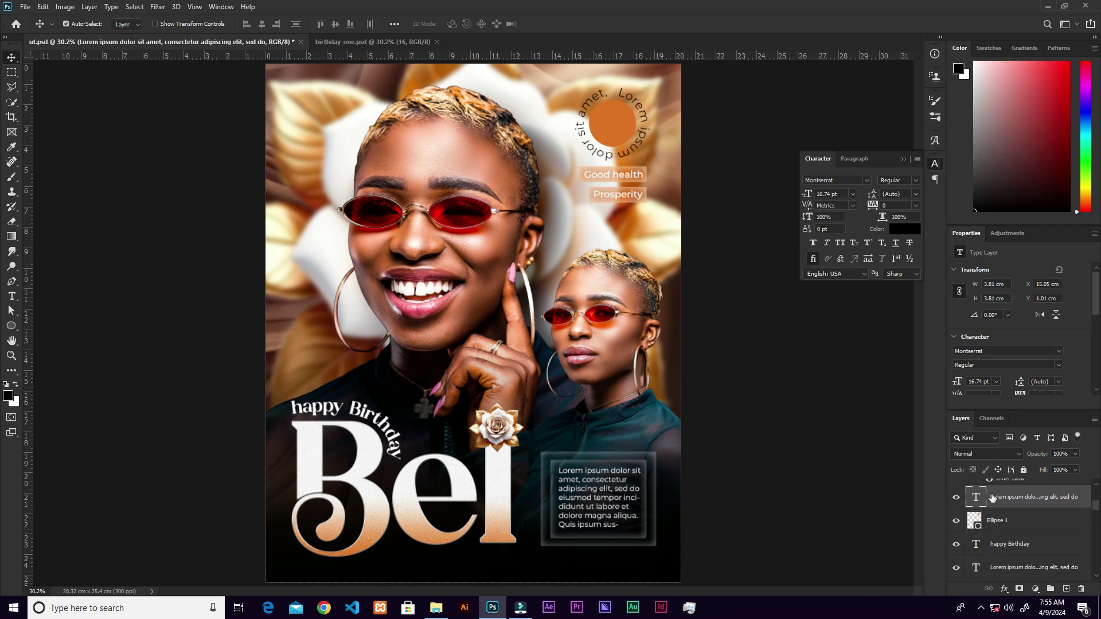
pyautogui.click(1024, 523)
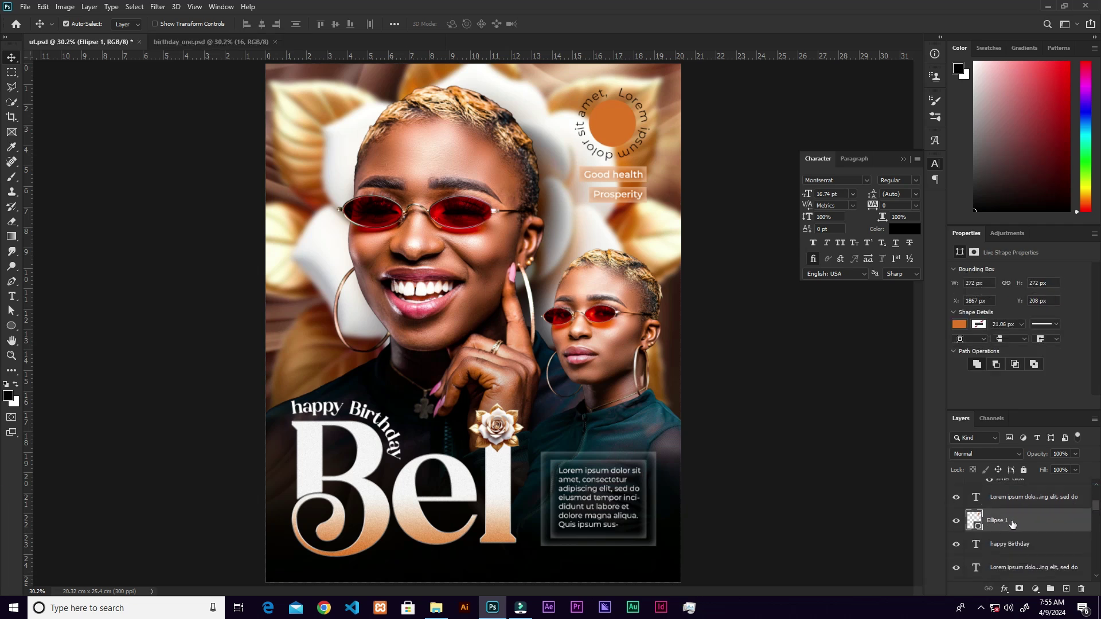
pyautogui.doubleClick(1025, 523)
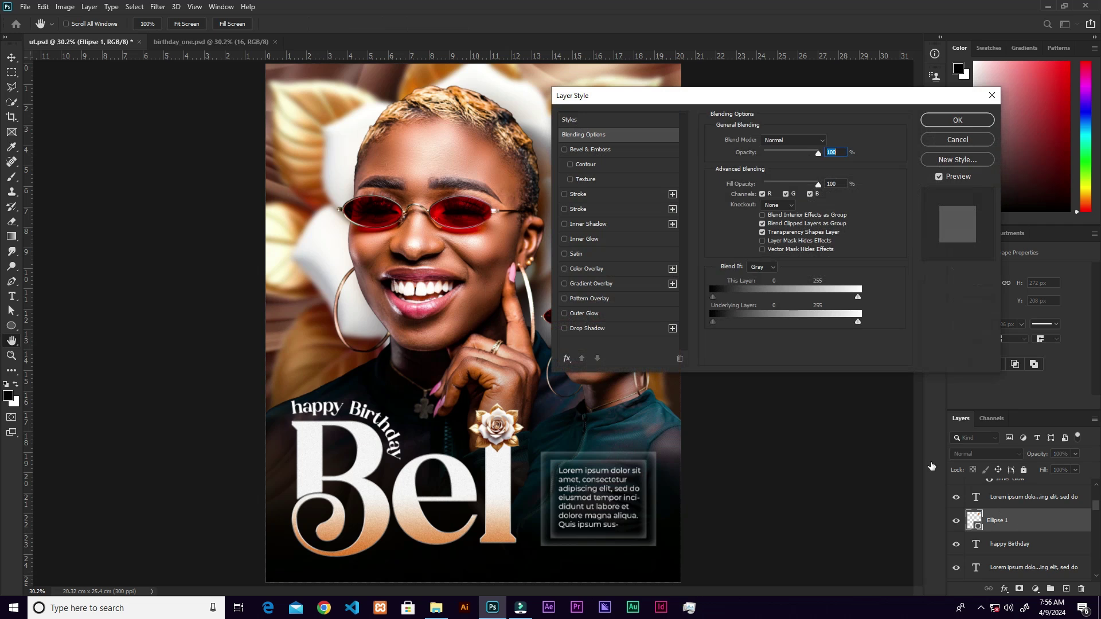
pyautogui.click(591, 241)
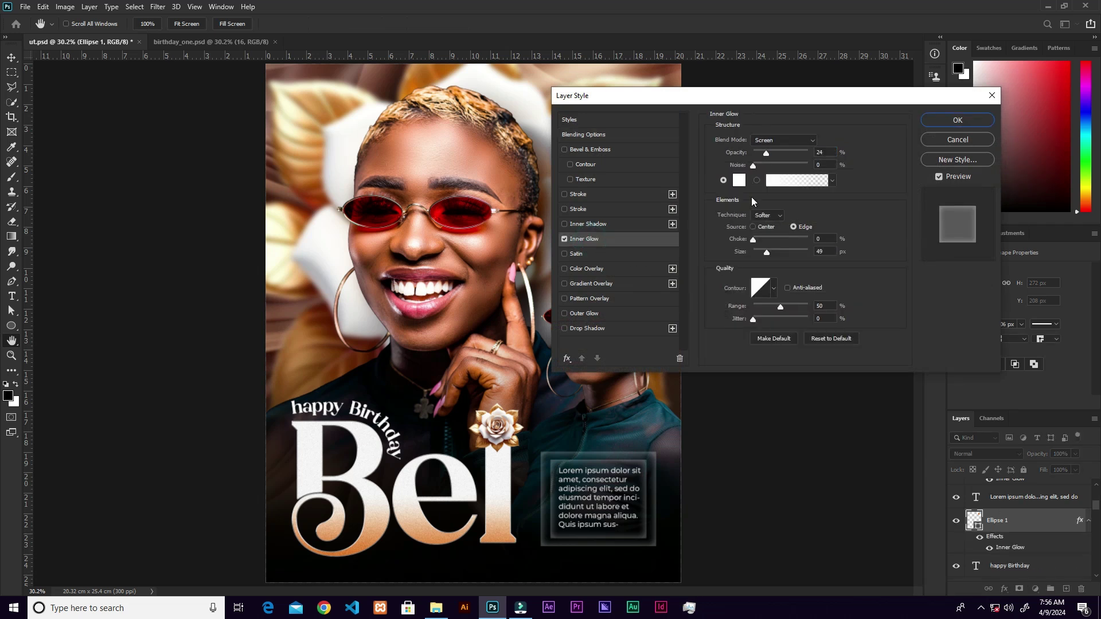
pyautogui.click(942, 123)
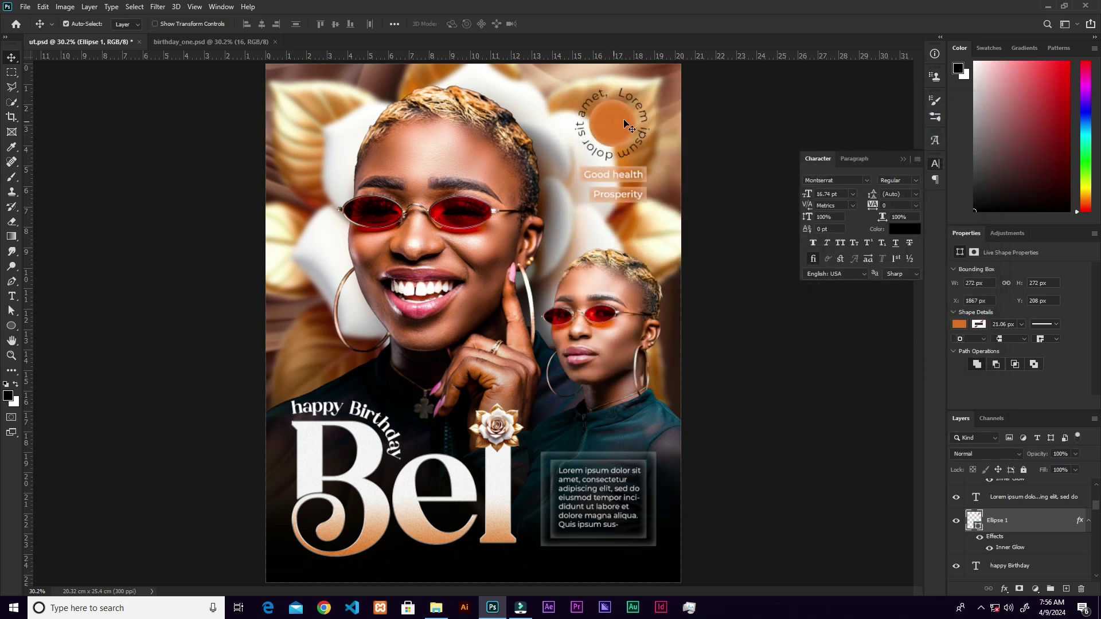
pyautogui.click(981, 540)
pyautogui.click(980, 540)
# Paste the white "16" text into the centre of the orange circle, directly above the circle's layer.
pyautogui.hotkey('ctrl', '+')
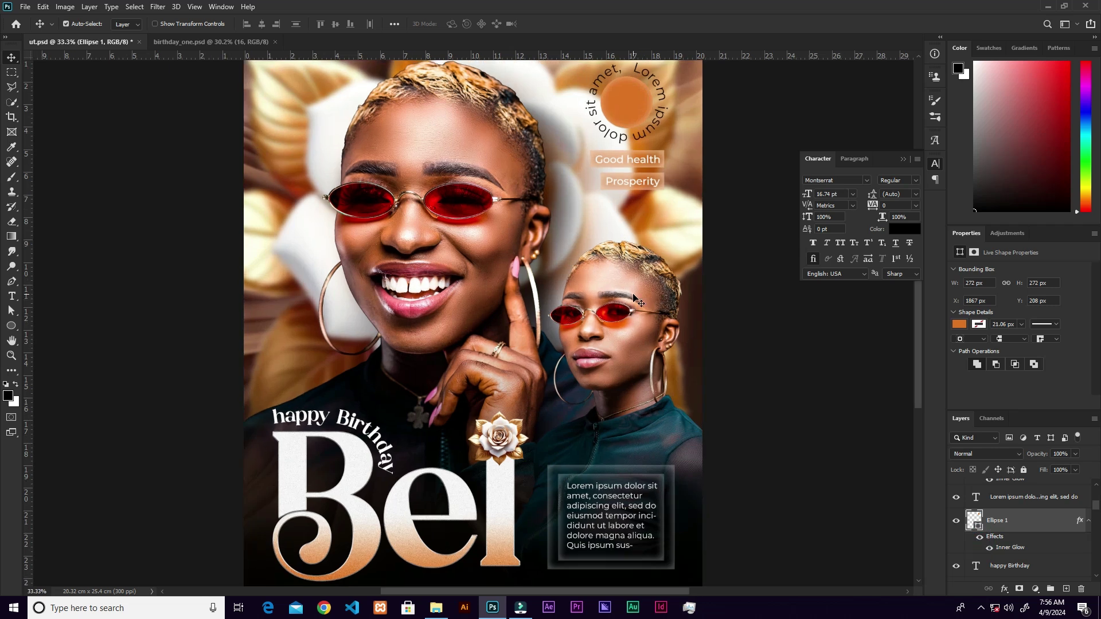
pyautogui.hotkey('ctrl', '-')
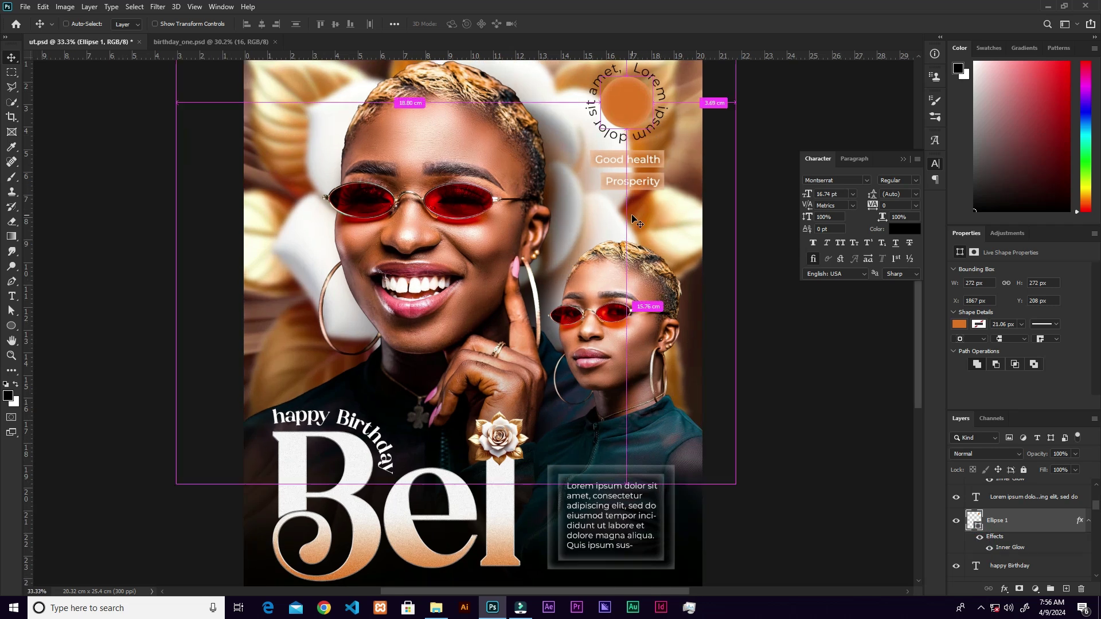
pyautogui.hotkey('ctrl', 'v')
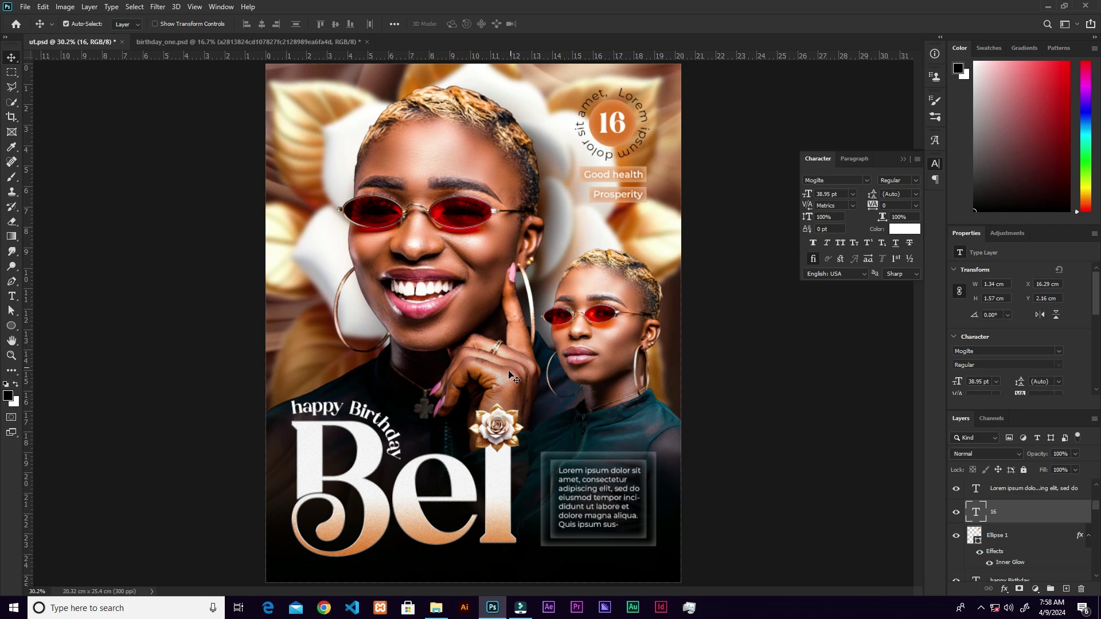
# Place the orange light flare image from the file folder above the topmost "Good health" layer.
pyautogui.click(436, 607)
pyautogui.moveTo(543, 129); pyautogui.dragTo(1040, 509)
pyautogui.scroll(2, 1032, 510)
pyautogui.click(1009, 491)
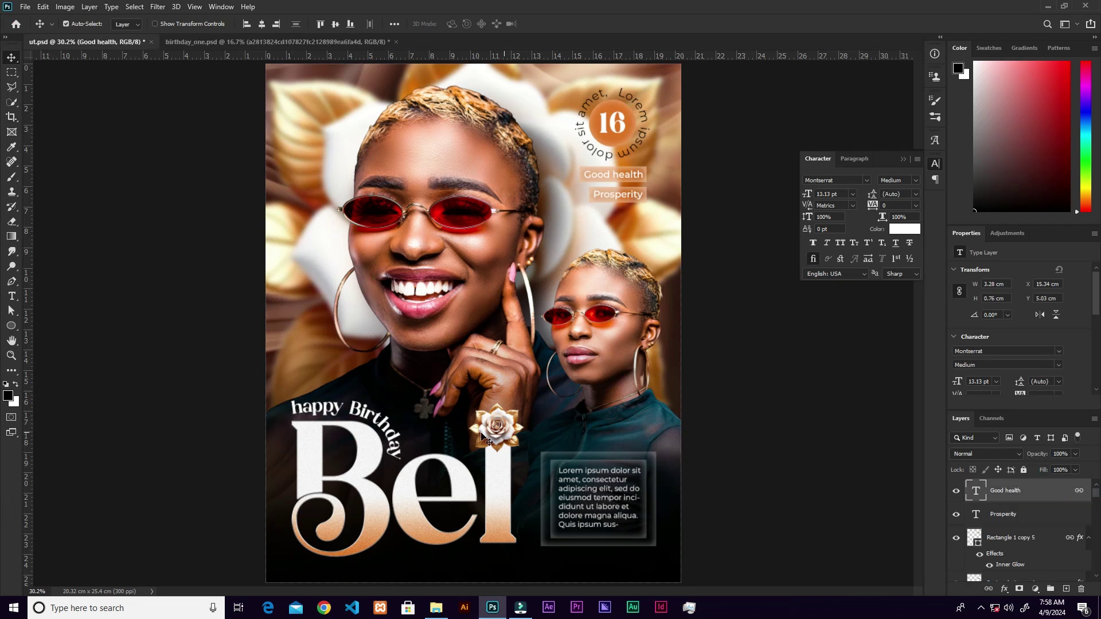
pyautogui.click(436, 605)
pyautogui.moveTo(542, 139); pyautogui.dragTo(615, 377)
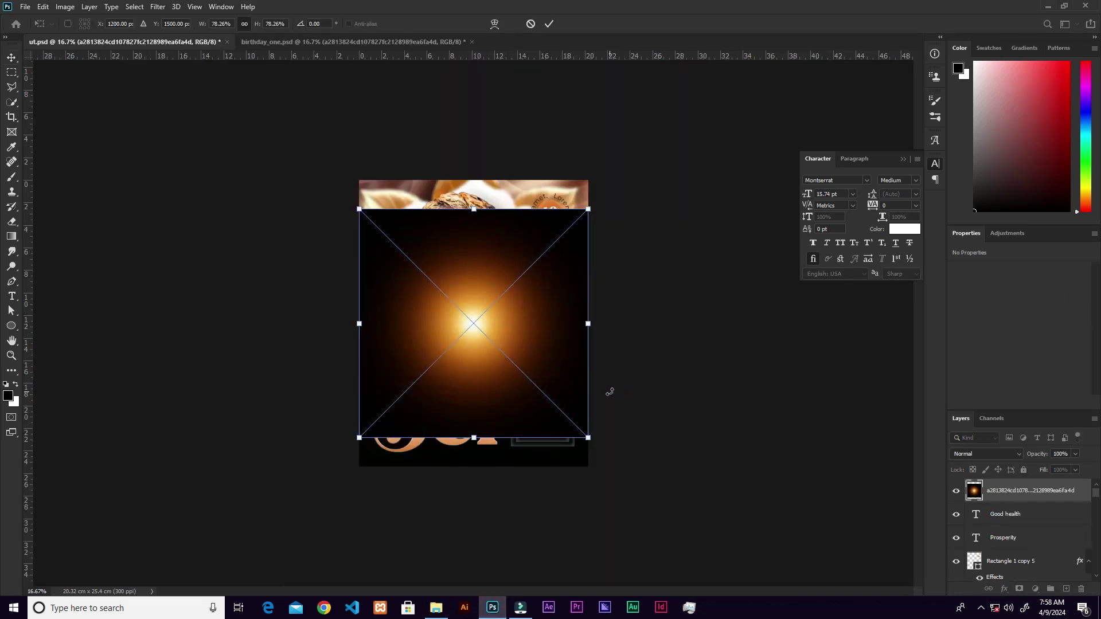
# Scale the light flare to 141.26% and move it until its bright centre lies just beyond the flyer's left edge.
pyautogui.moveTo(588, 324); pyautogui.dragTo(669, 353)
pyautogui.moveTo(528, 329); pyautogui.dragTo(395, 310)
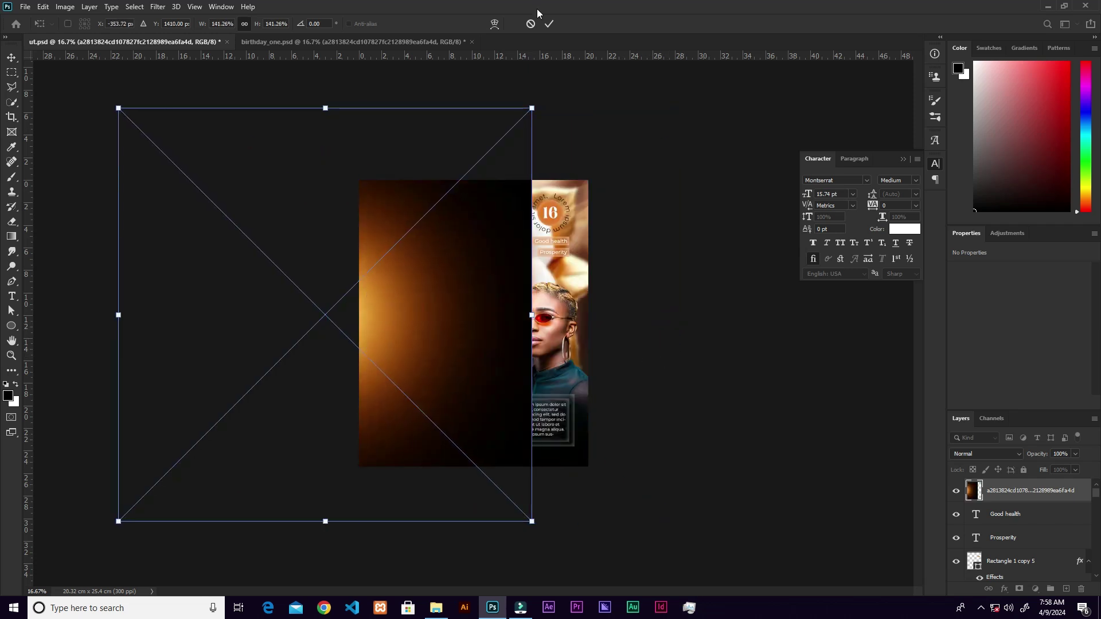
pyautogui.click(549, 24)
# Set the light flare's blend mode to Linear Dodge (Add) and enlarge it to 163.74%.
pyautogui.click(979, 452)
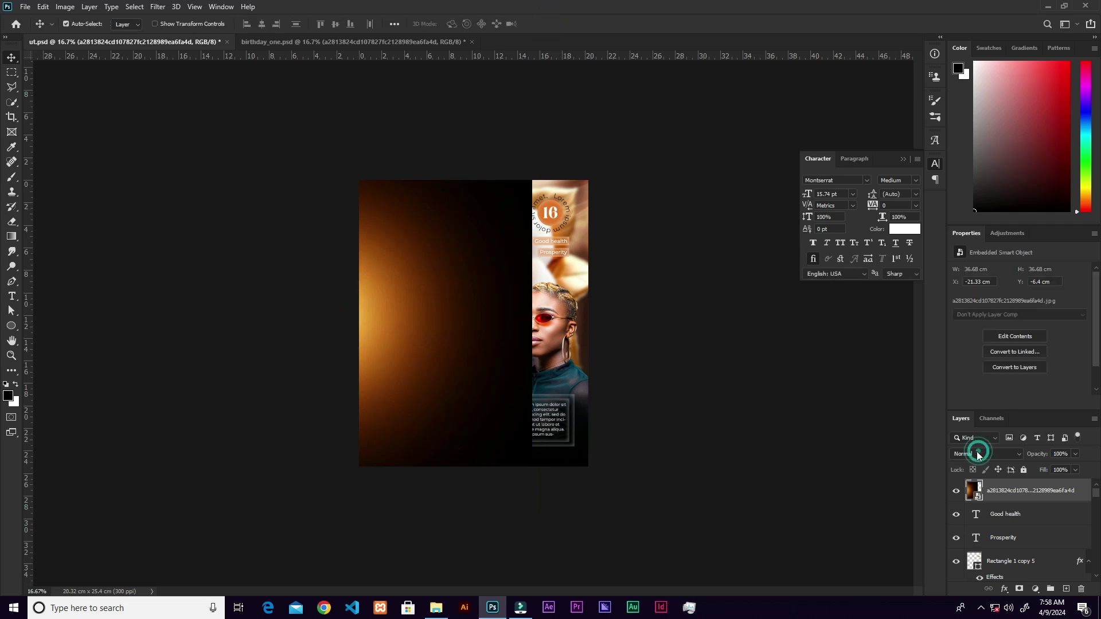
pyautogui.click(973, 422)
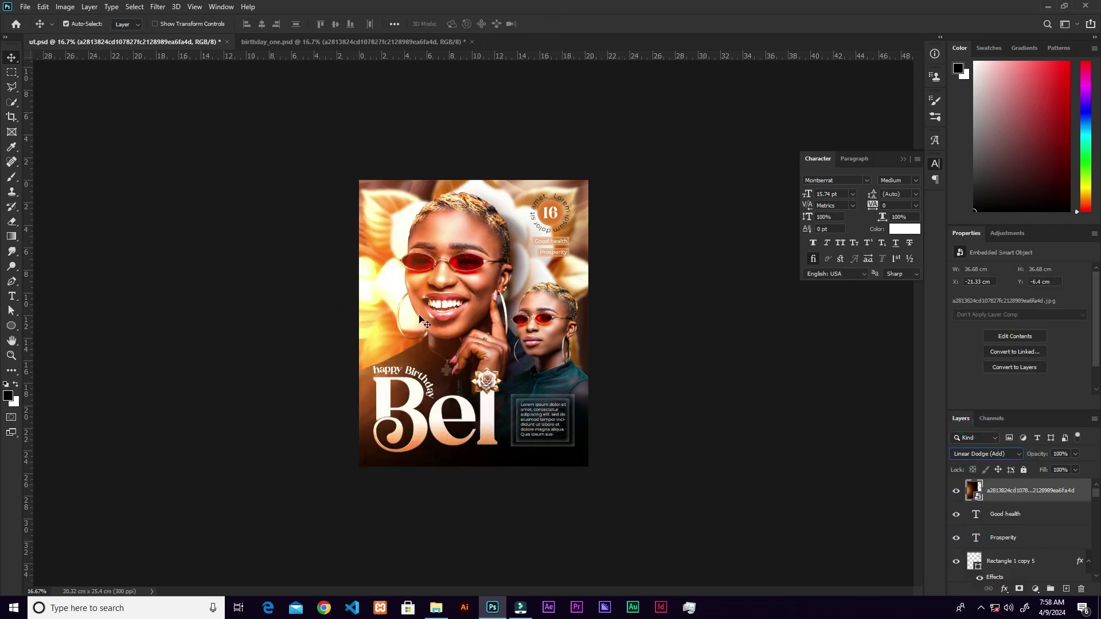
pyautogui.hotkey('ctrl', 't')
pyautogui.moveTo(539, 112); pyautogui.dragTo(581, 89)
pyautogui.click(550, 23)
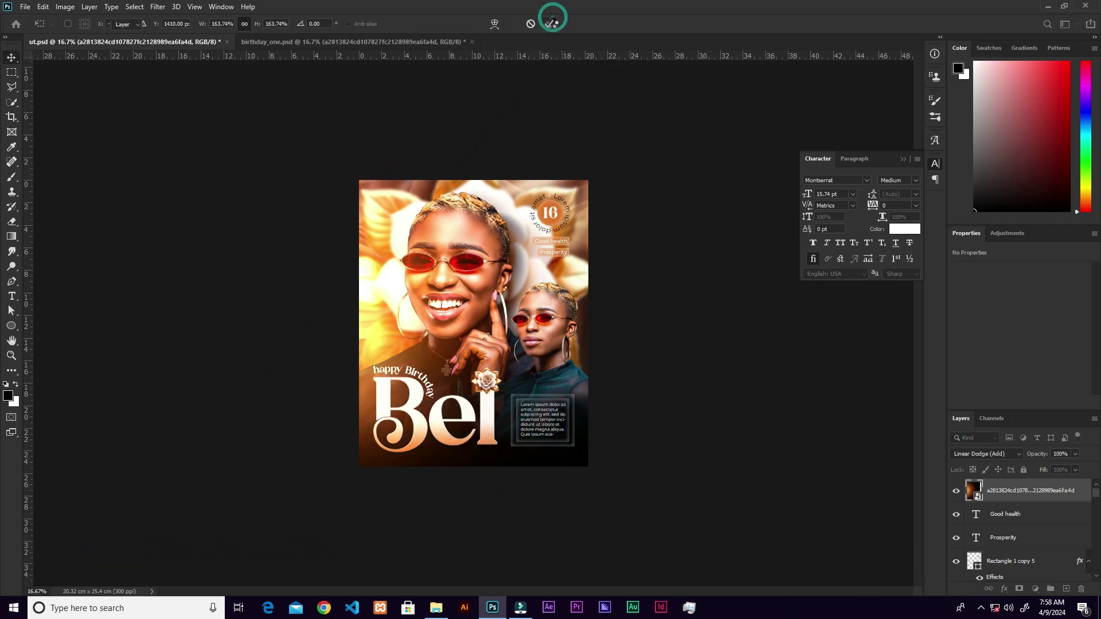
# Place a second copy of the orange light flare image from the resources folder above the existing flare layer.
pyautogui.hotkey('ctrl', '+')
pyautogui.hotkey('ctrl', '+')
pyautogui.hotkey('ctrl', '+')
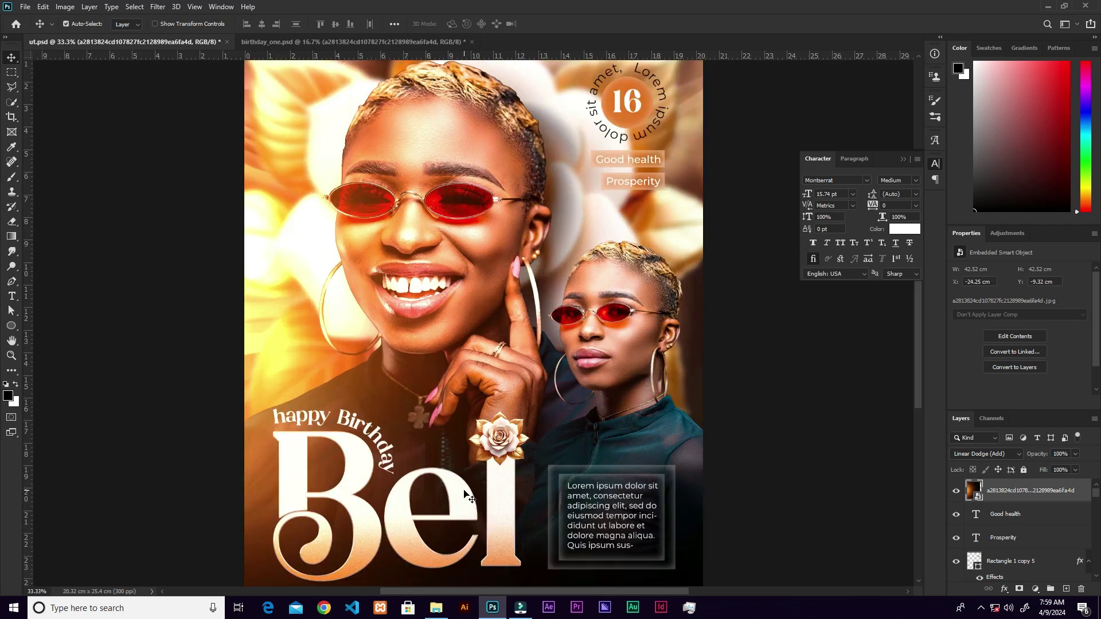
pyautogui.moveTo(506, 500); pyautogui.dragTo(512, 128)
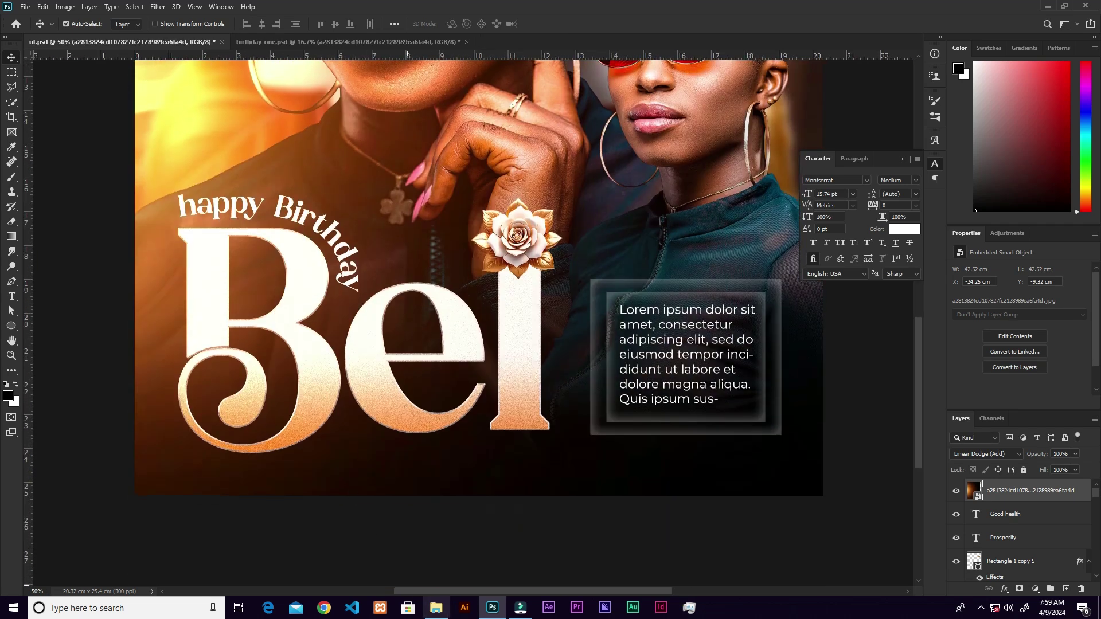
pyautogui.click(435, 613)
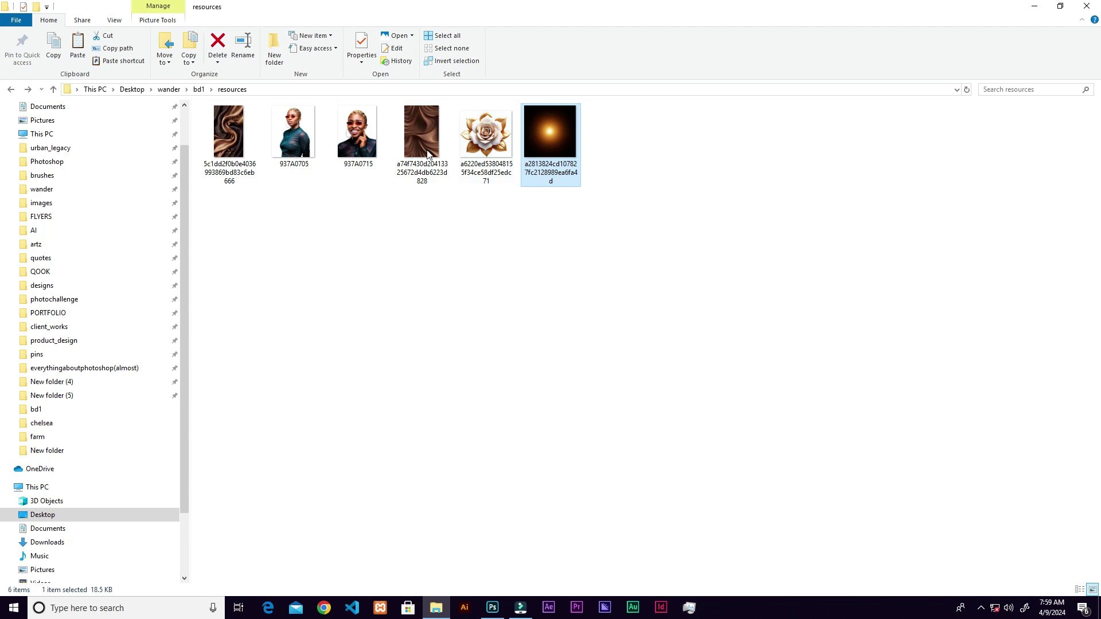
pyautogui.moveTo(556, 130); pyautogui.dragTo(581, 307)
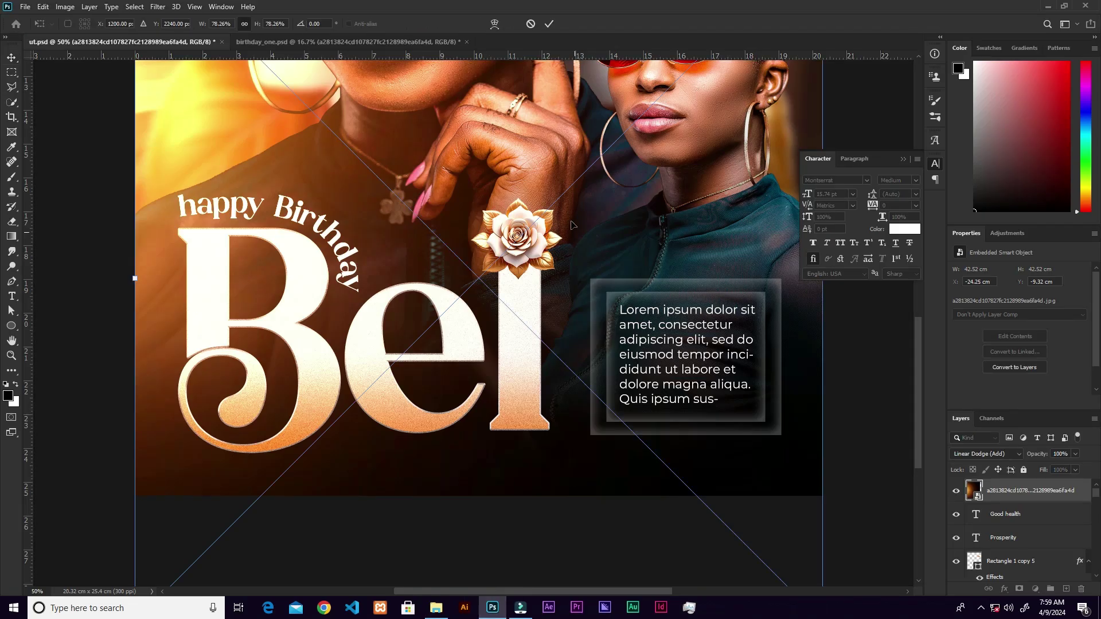
# Squash the new flare to 20.80% width and 2.28% height, positioning it as a thin streak along the base of the title's "e".
pyautogui.click(903, 160)
pyautogui.moveTo(823, 278); pyautogui.dragTo(608, 274)
pyautogui.moveTo(481, 150); pyautogui.dragTo(432, 437)
pyautogui.click(538, 433)
pyautogui.moveTo(538, 433); pyautogui.dragTo(504, 433)
pyautogui.click(431, 429)
pyautogui.moveTo(432, 429); pyautogui.dragTo(434, 429)
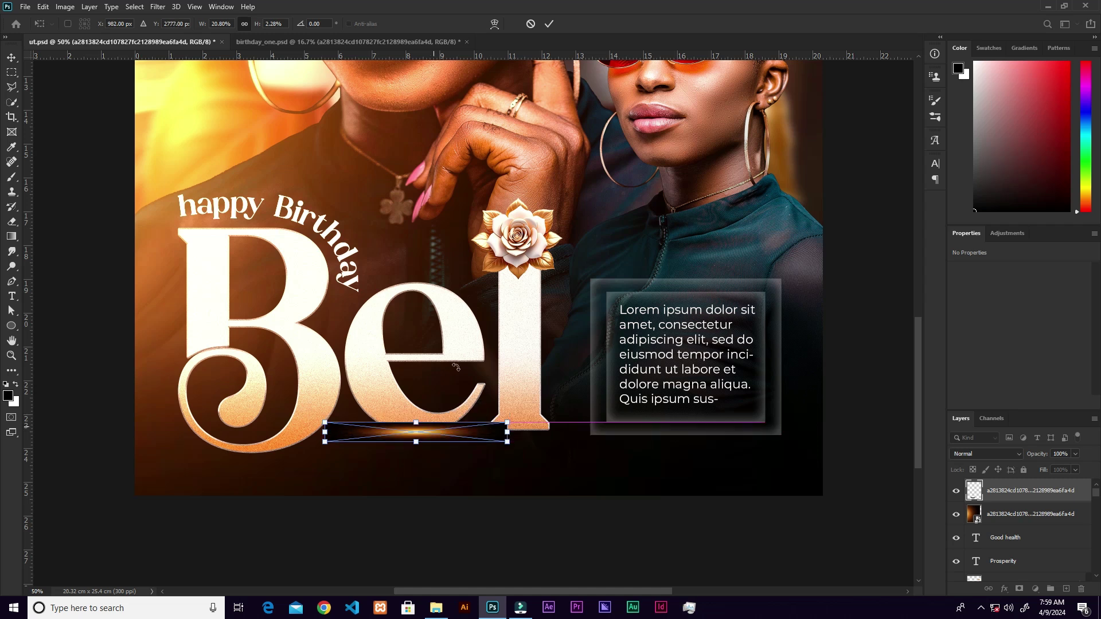
pyautogui.click(549, 24)
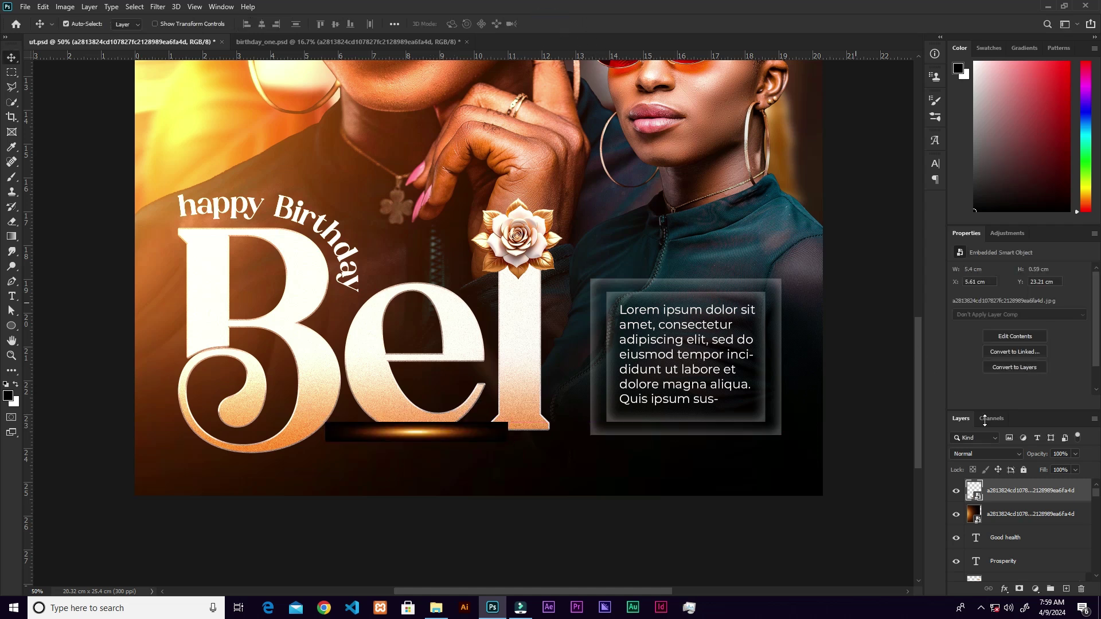
# Set the thin flare streak's blend mode to Linear Dodge (Add) and view the whole flyer.
pyautogui.click(977, 457)
pyautogui.click(978, 422)
pyautogui.press('ctrl')
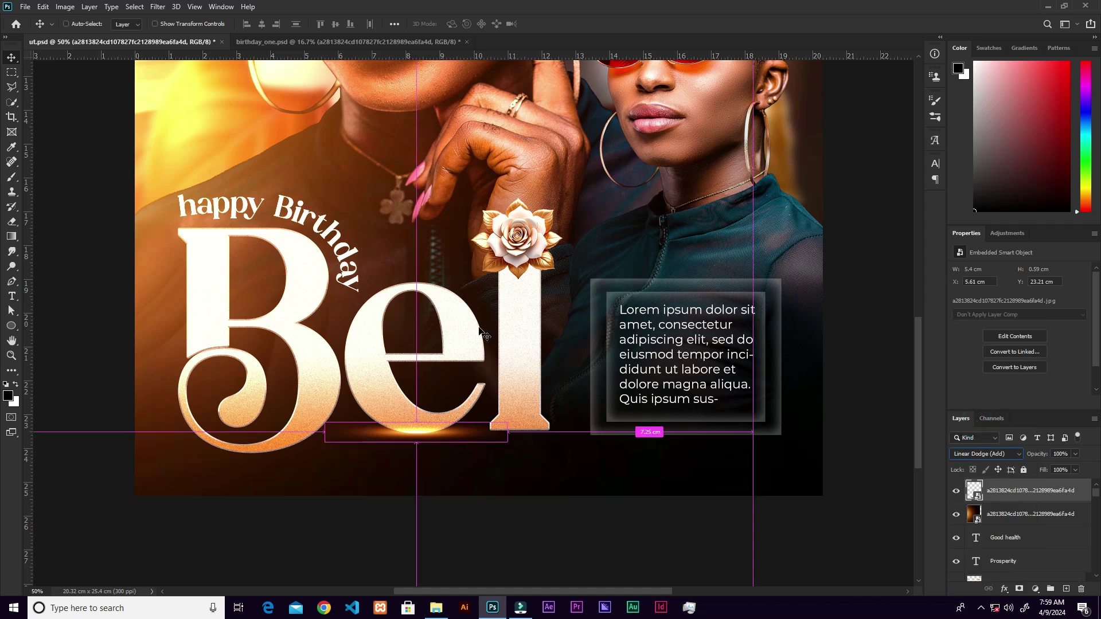
pyautogui.hotkey('ctrl', '0')
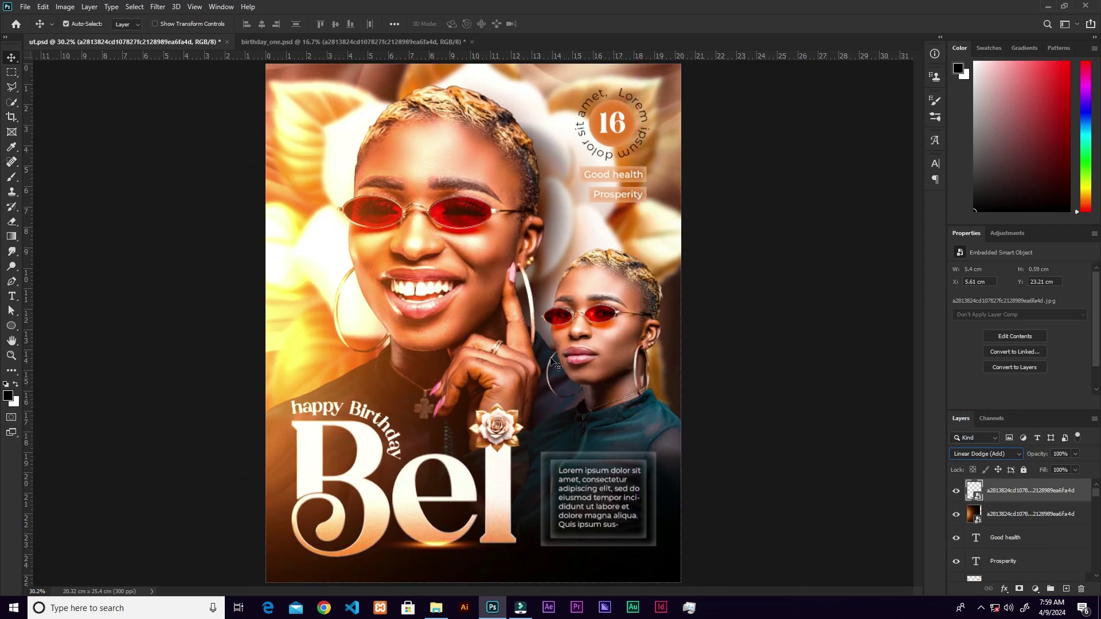